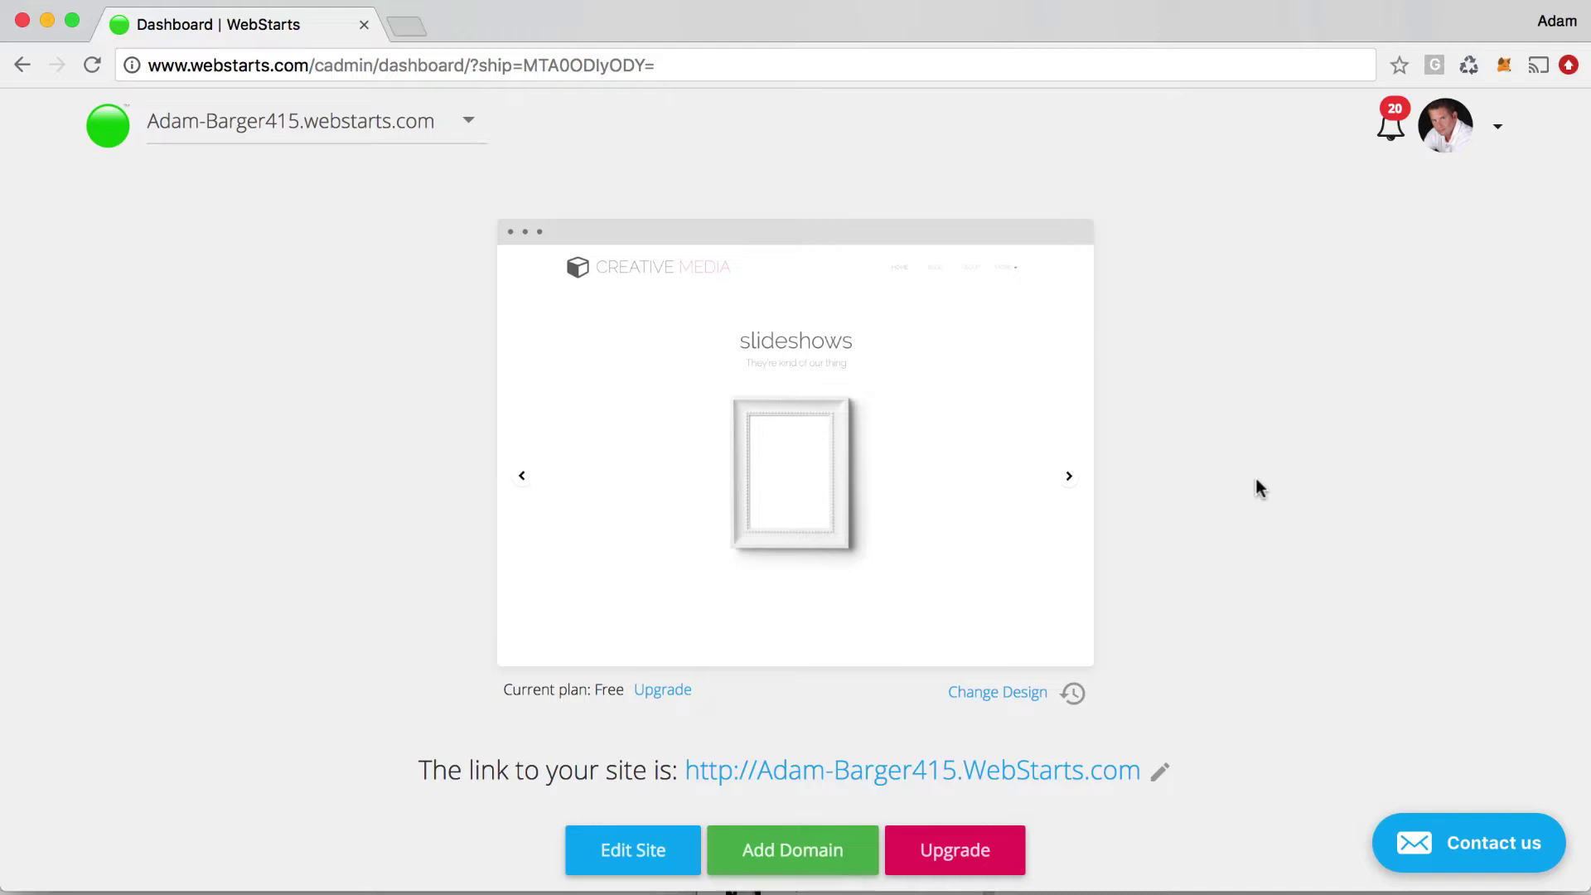
Step: Open the website in the WebStarts site editor
scroll(1246, 497, down, 4)
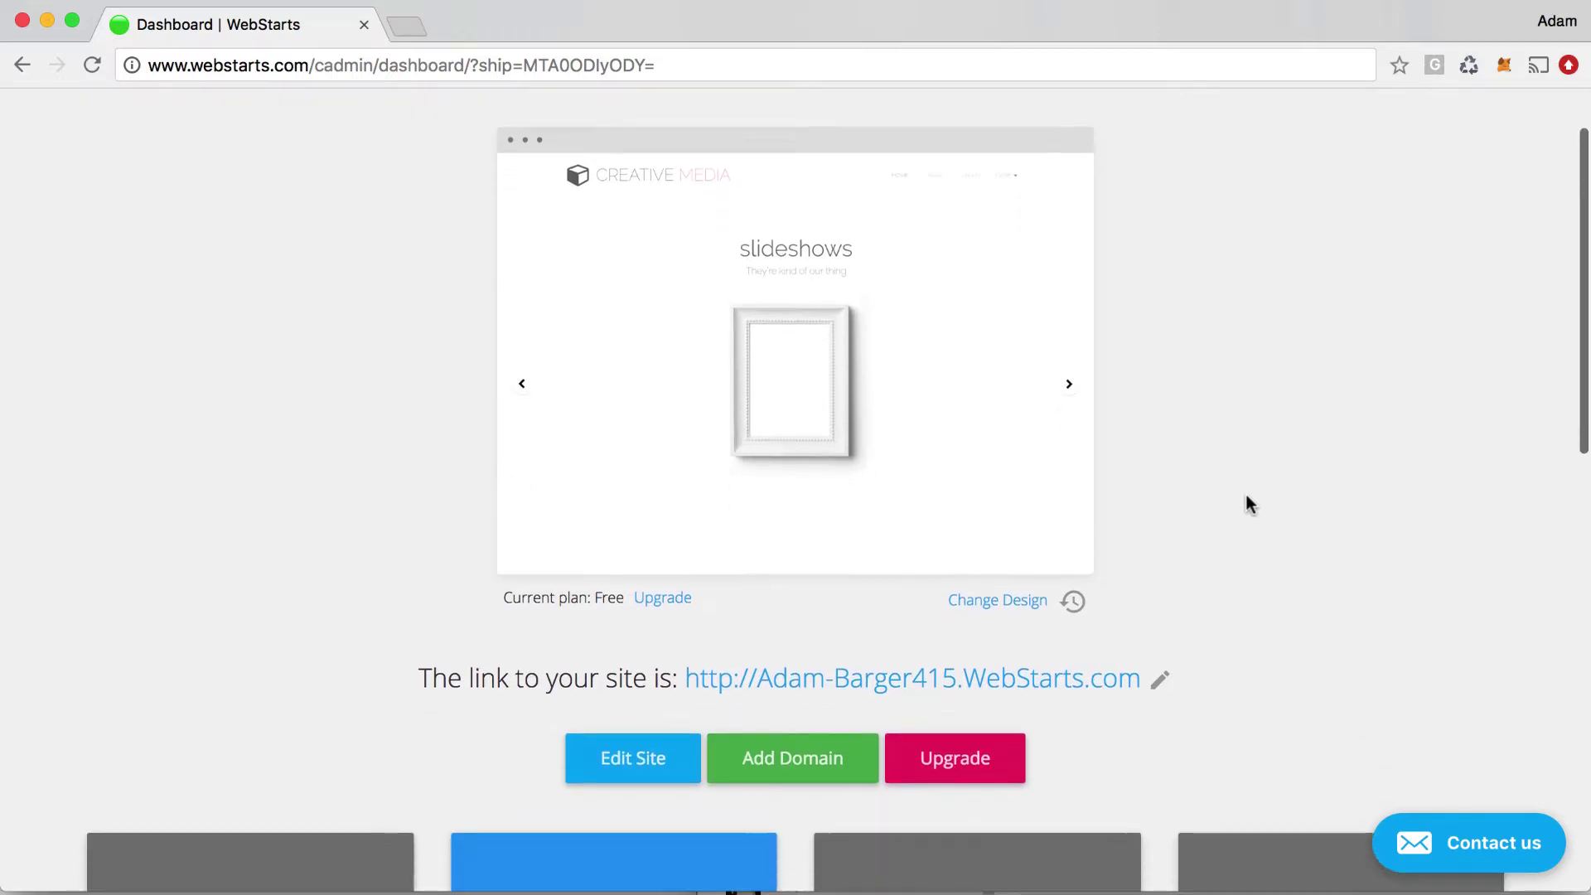
scroll(1249, 504, down, 5)
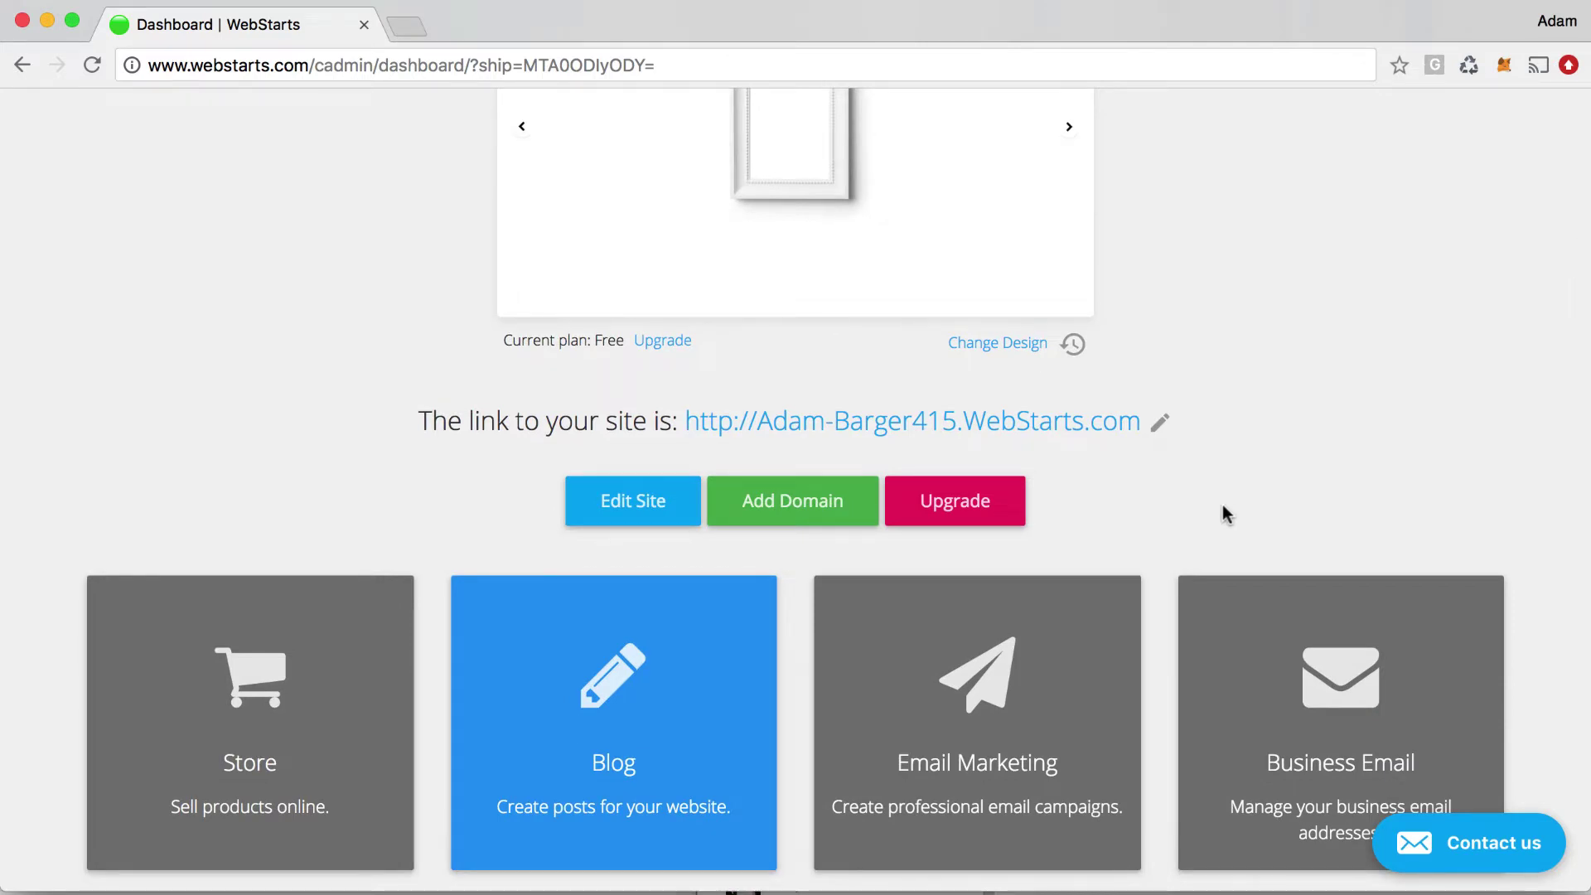
scroll(1225, 513, up, 9)
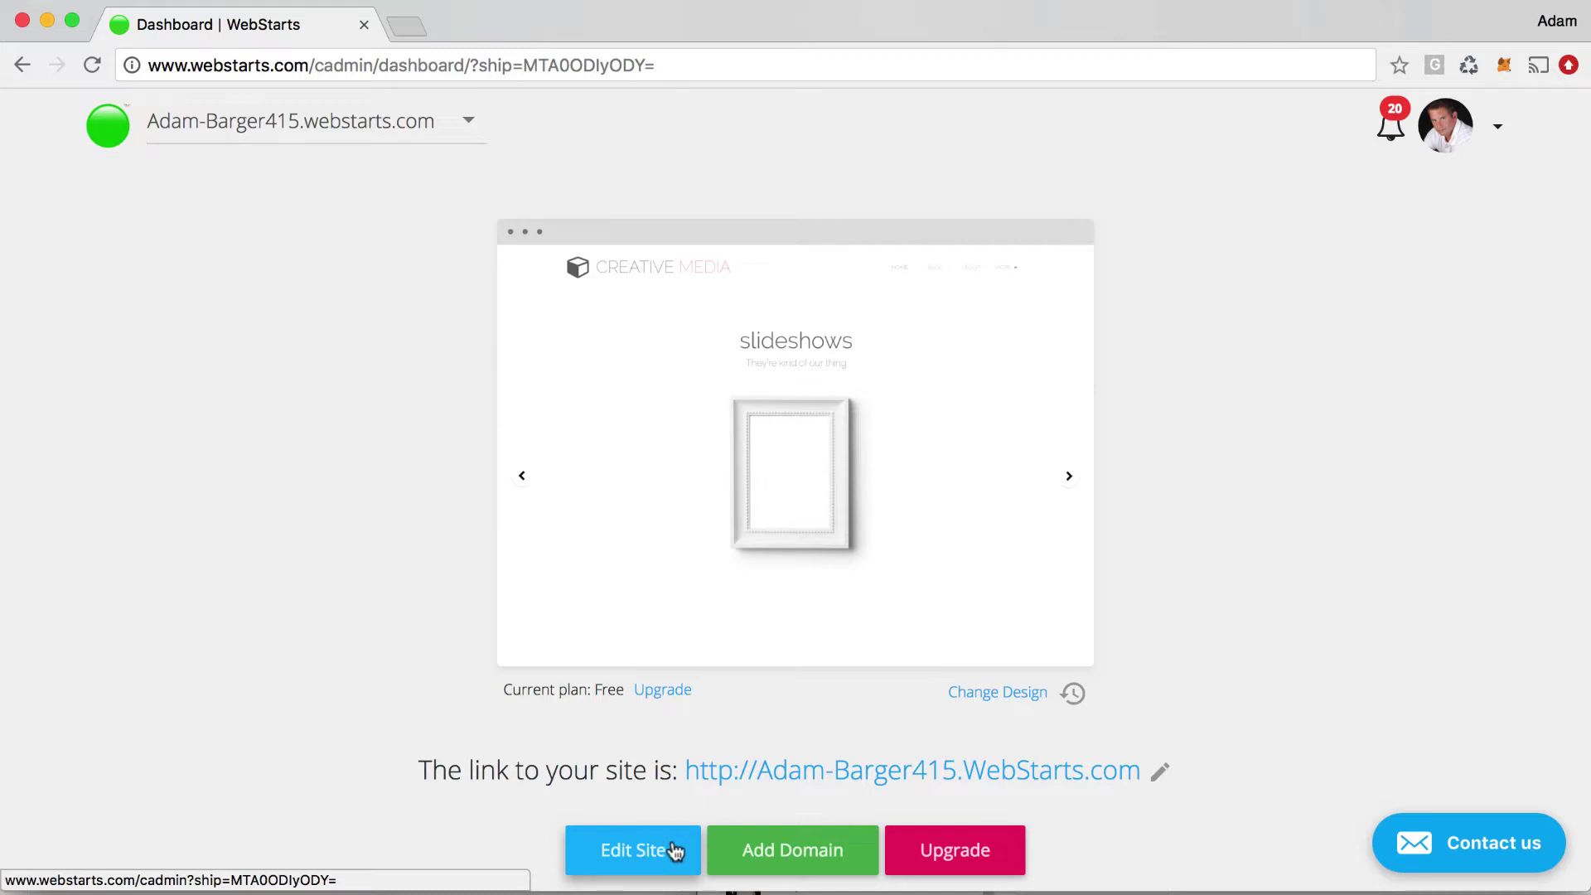
click(675, 851)
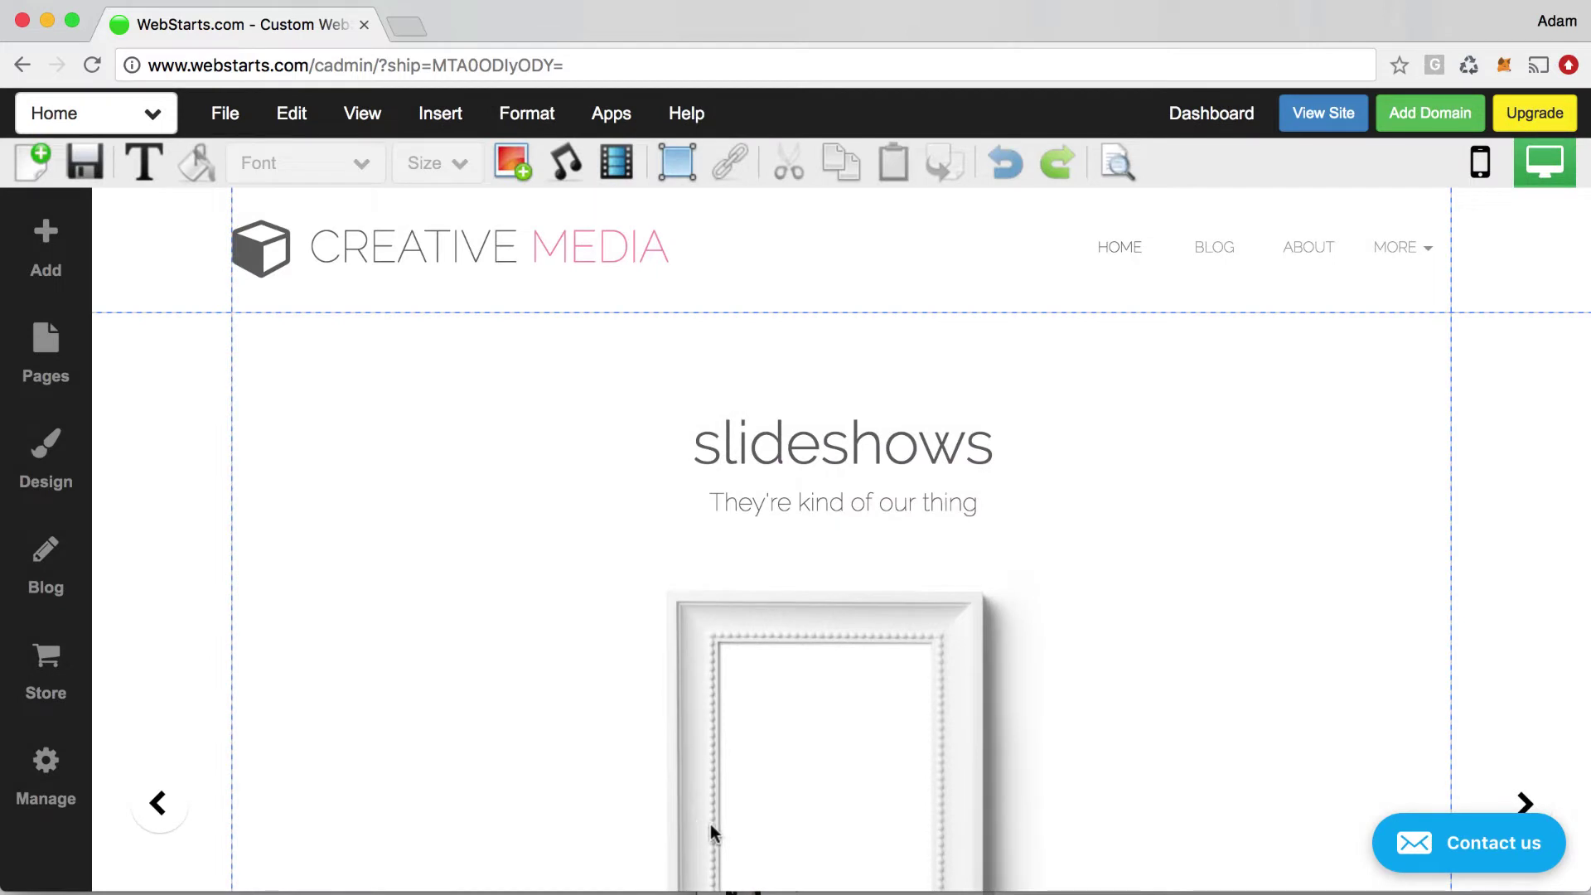
Step: Create a new blank page named 'Gallery'
click(225, 120)
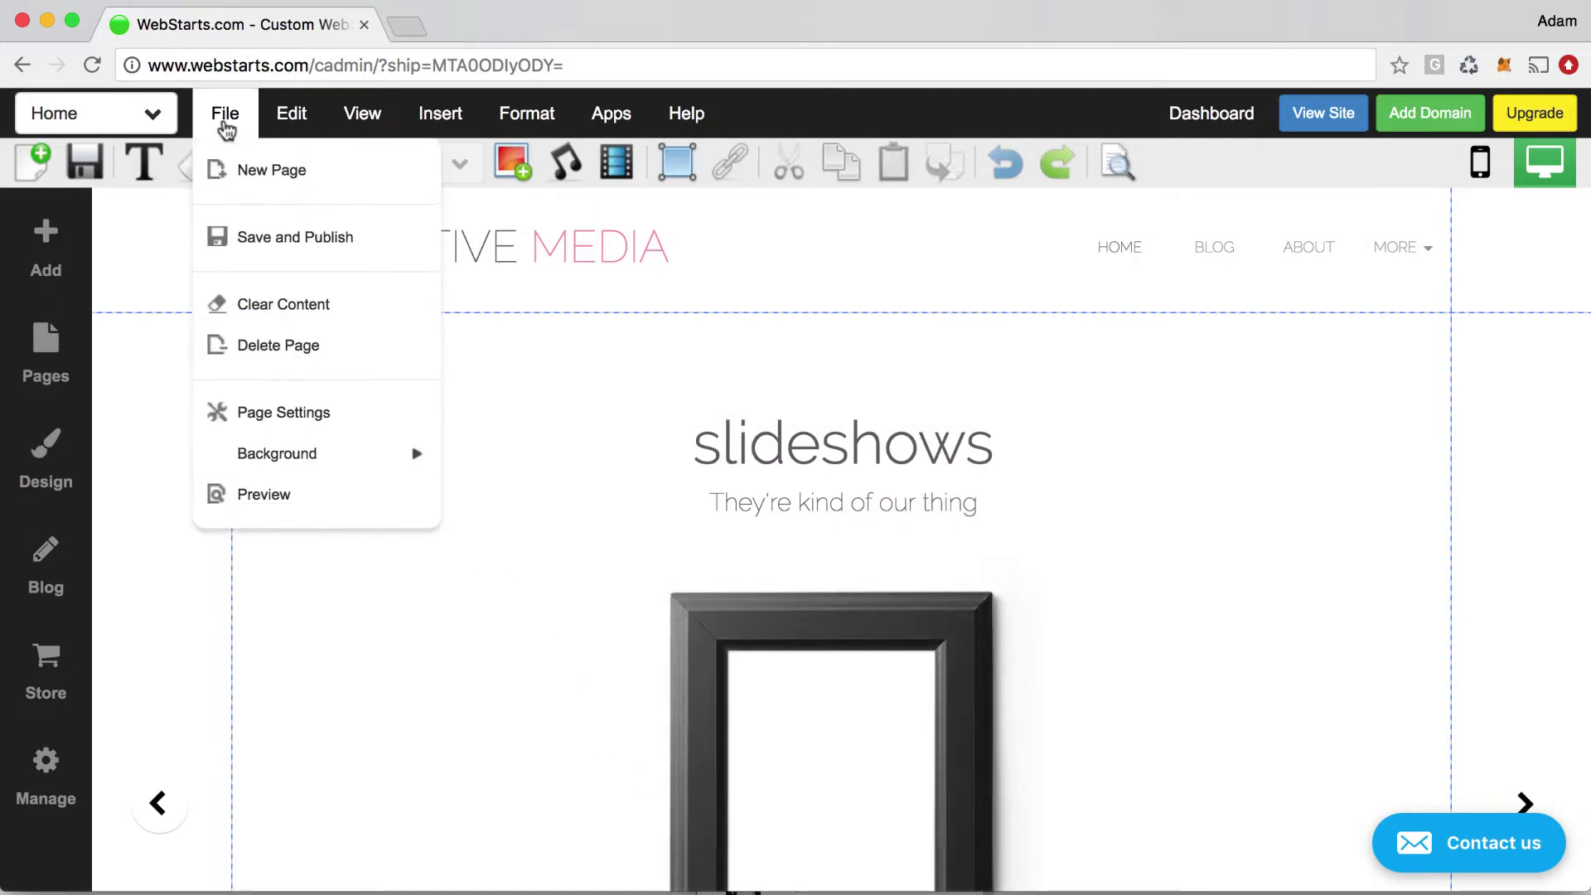
click(235, 170)
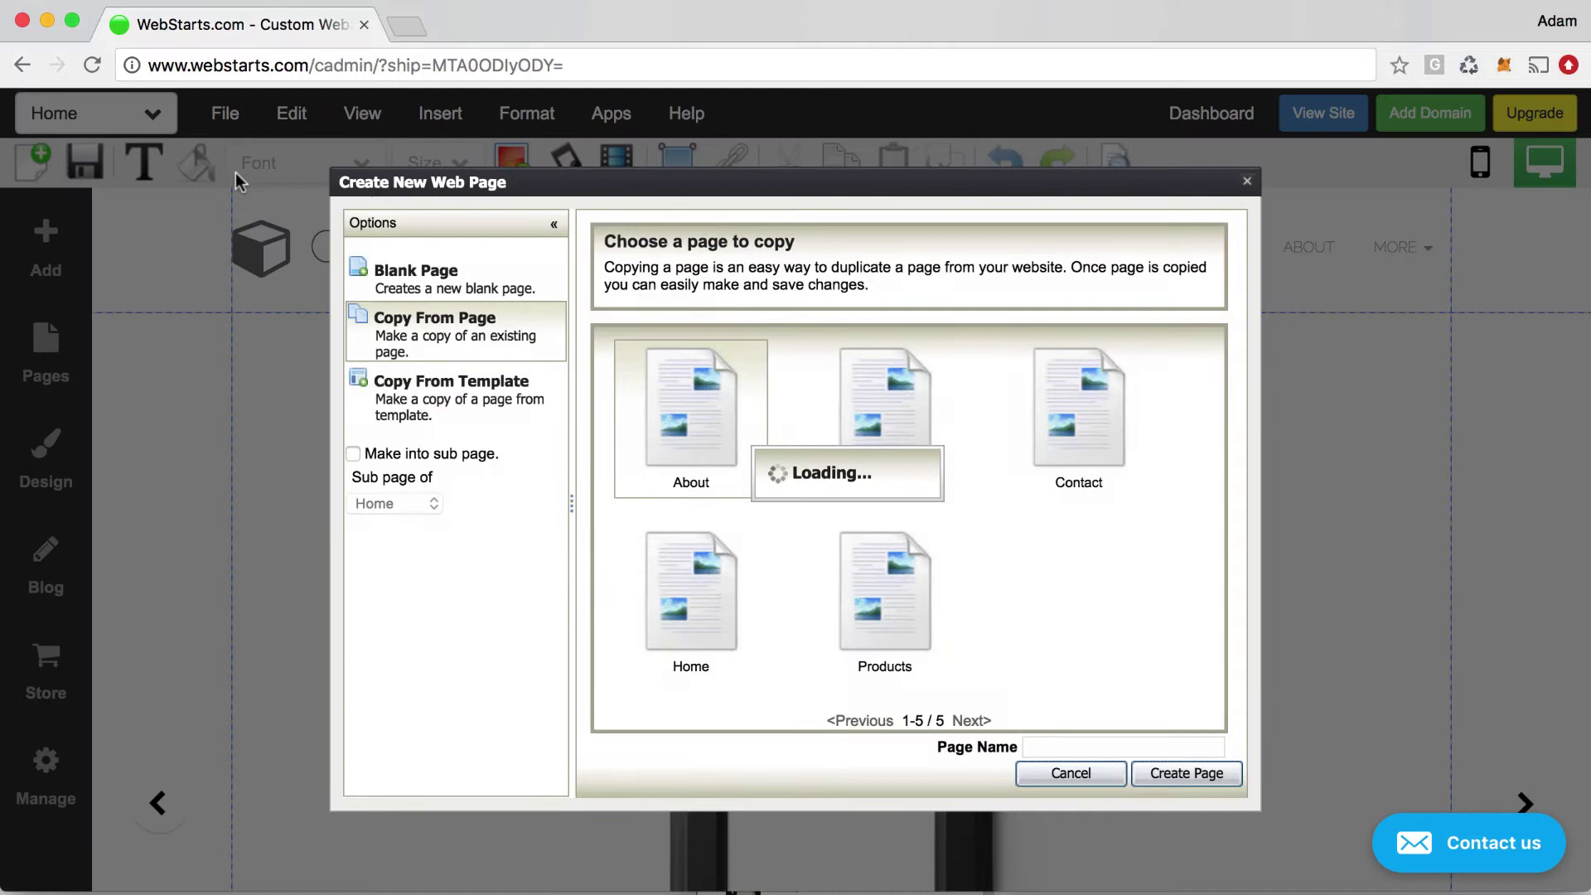
click(425, 270)
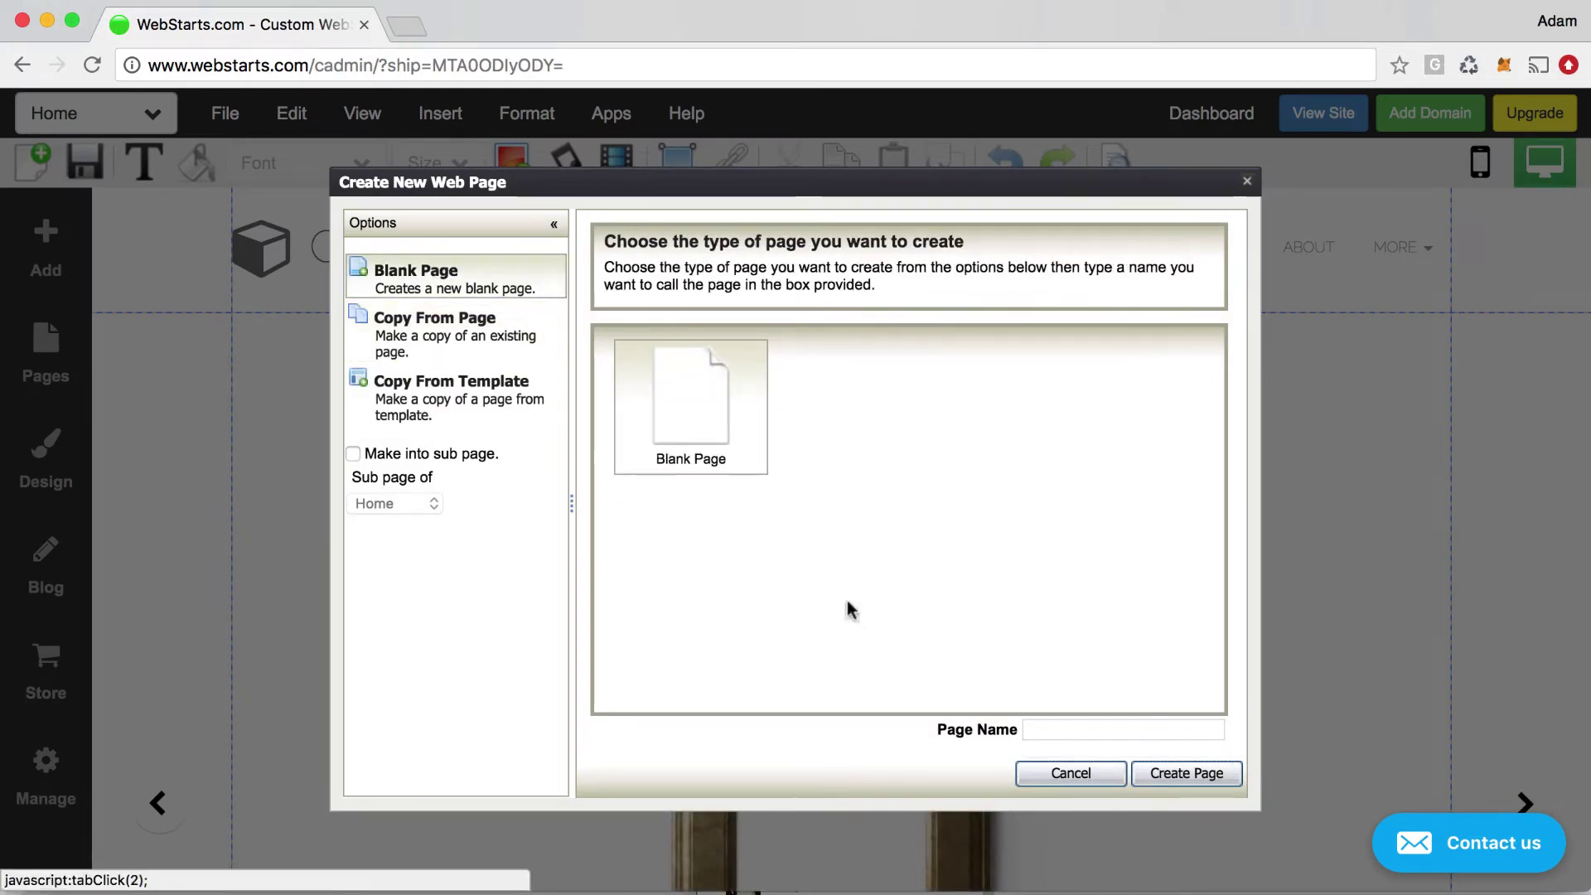
click(1136, 728)
text(Ga)
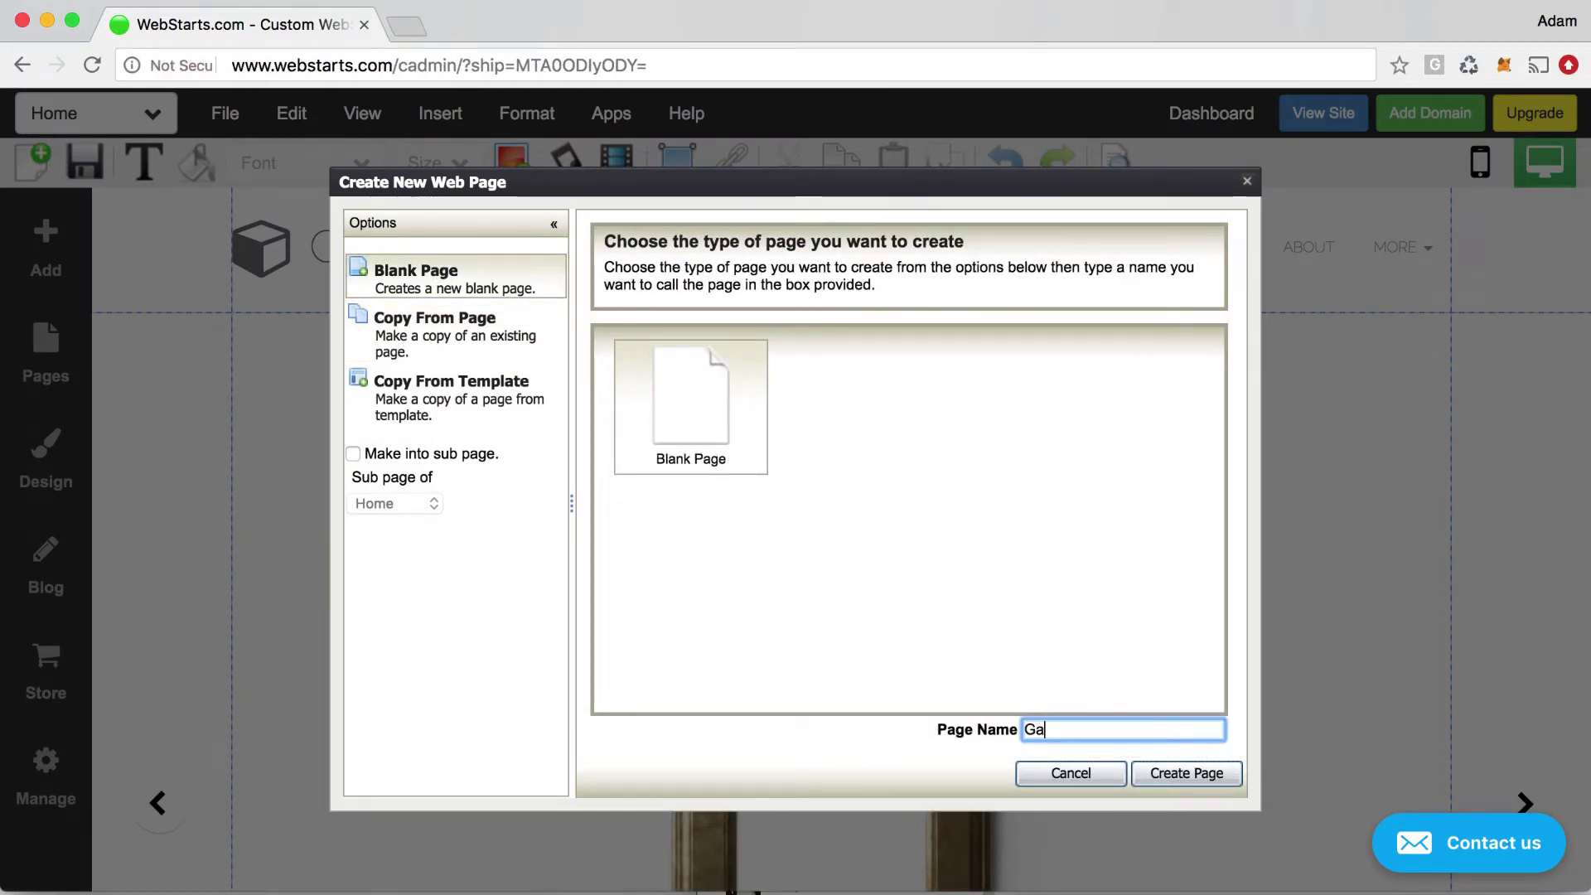
text(llery)
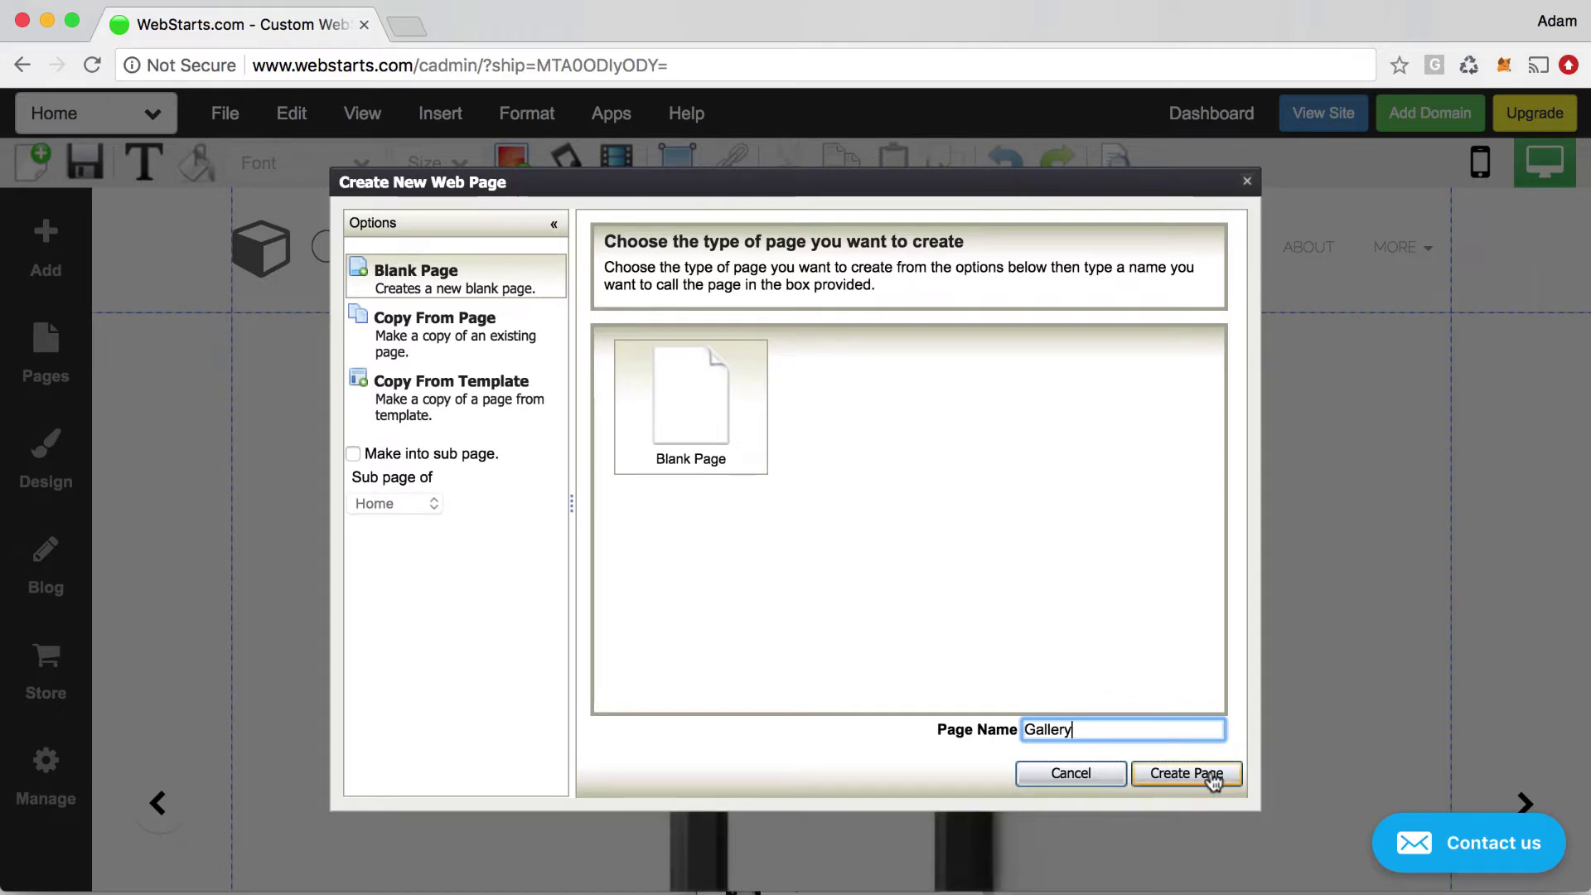
click(1216, 777)
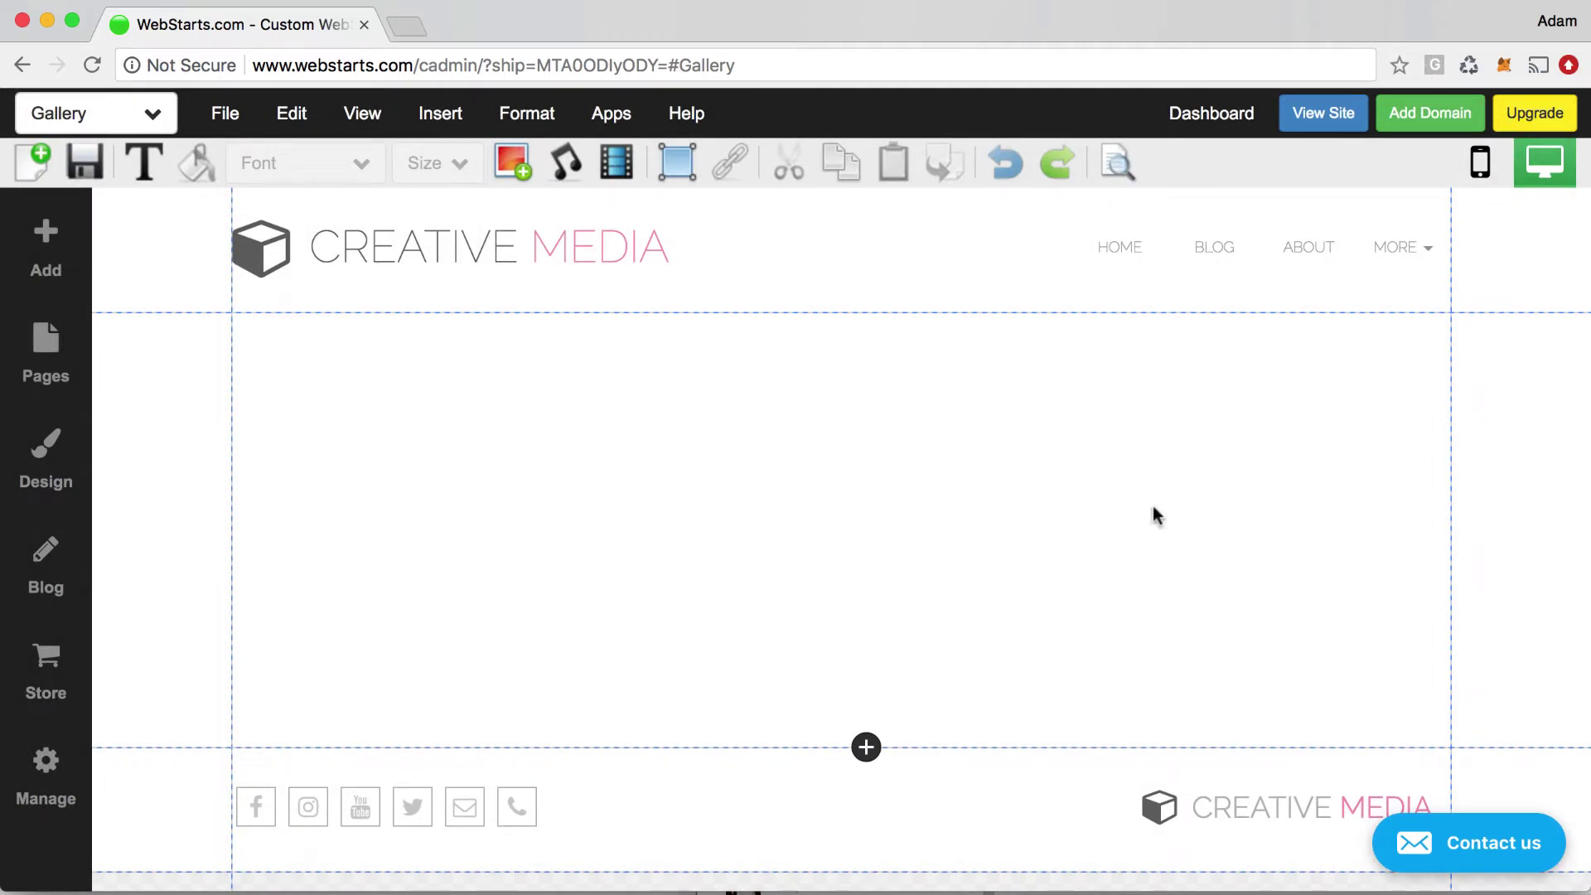
mouse_move(1413, 262)
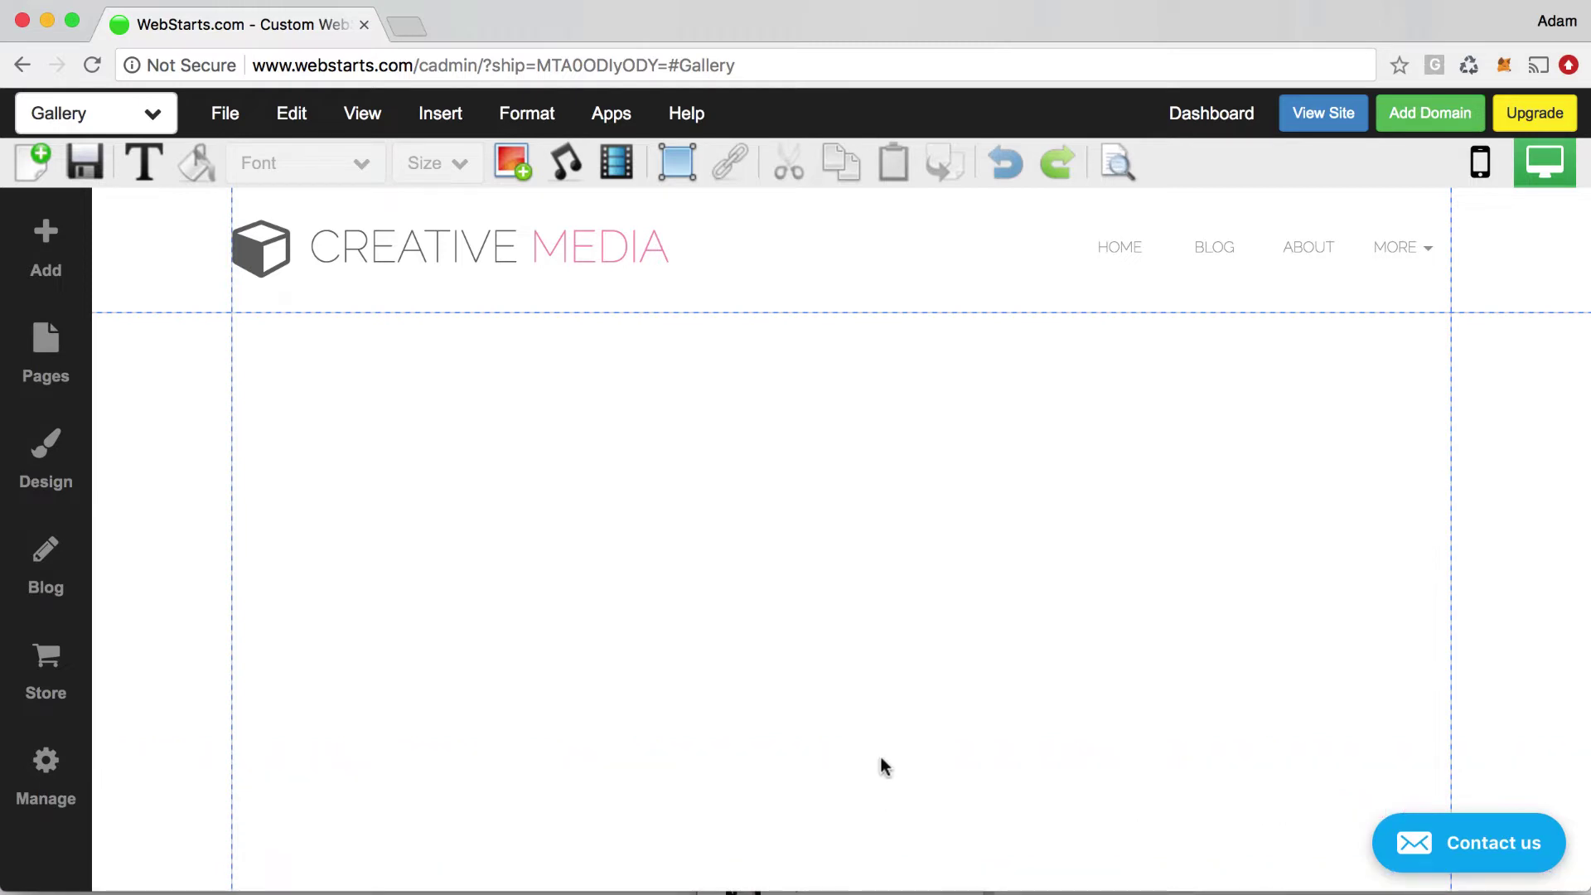
scroll(883, 766, down, 2)
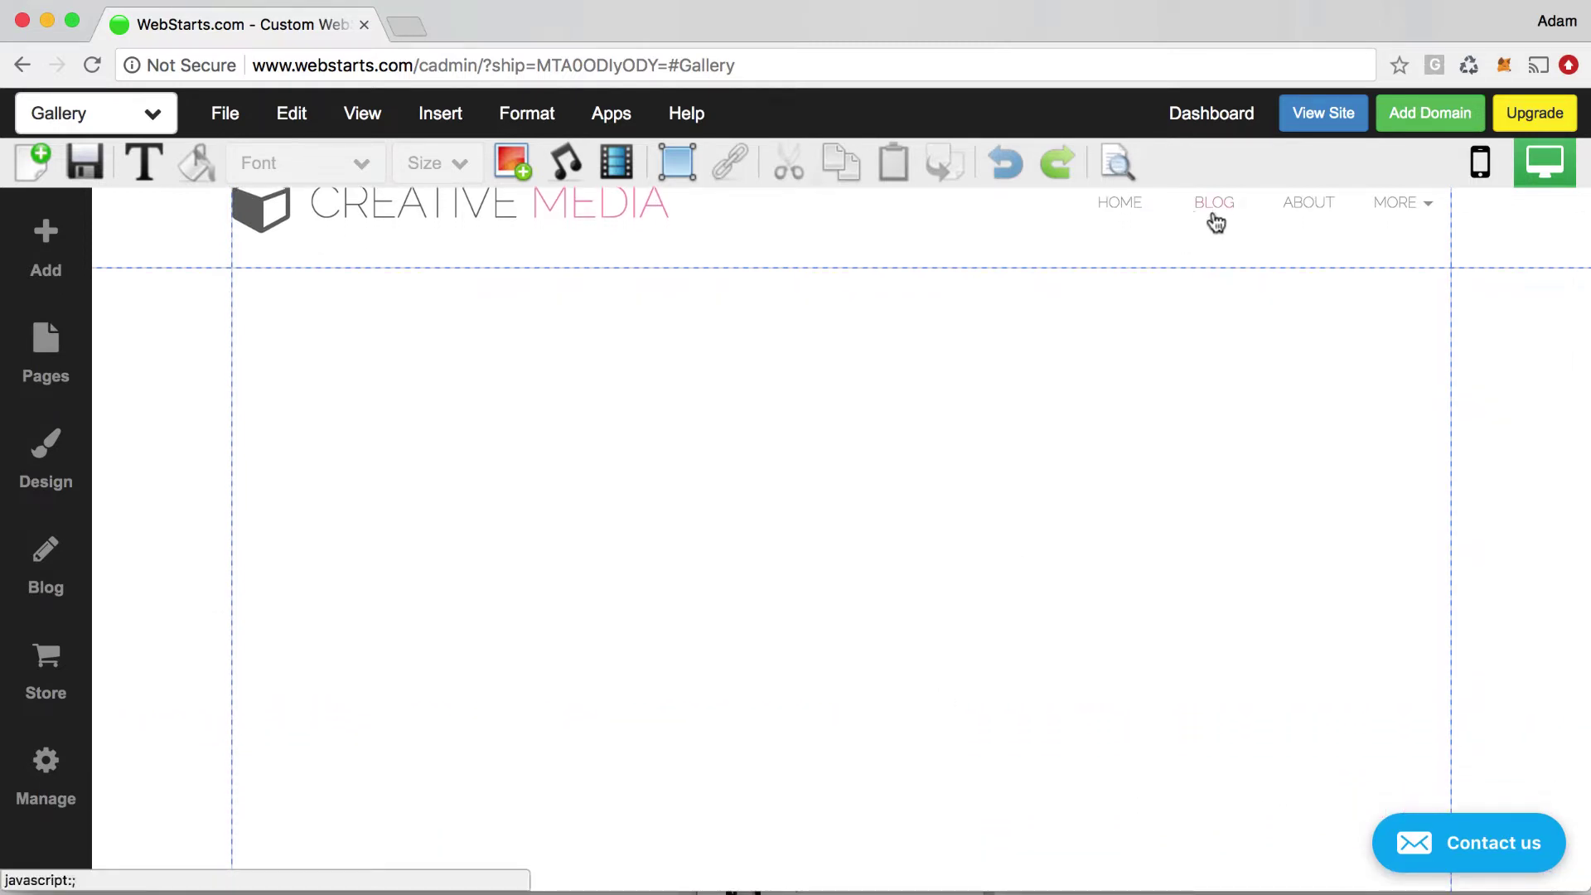
scroll(1066, 561, down, 5)
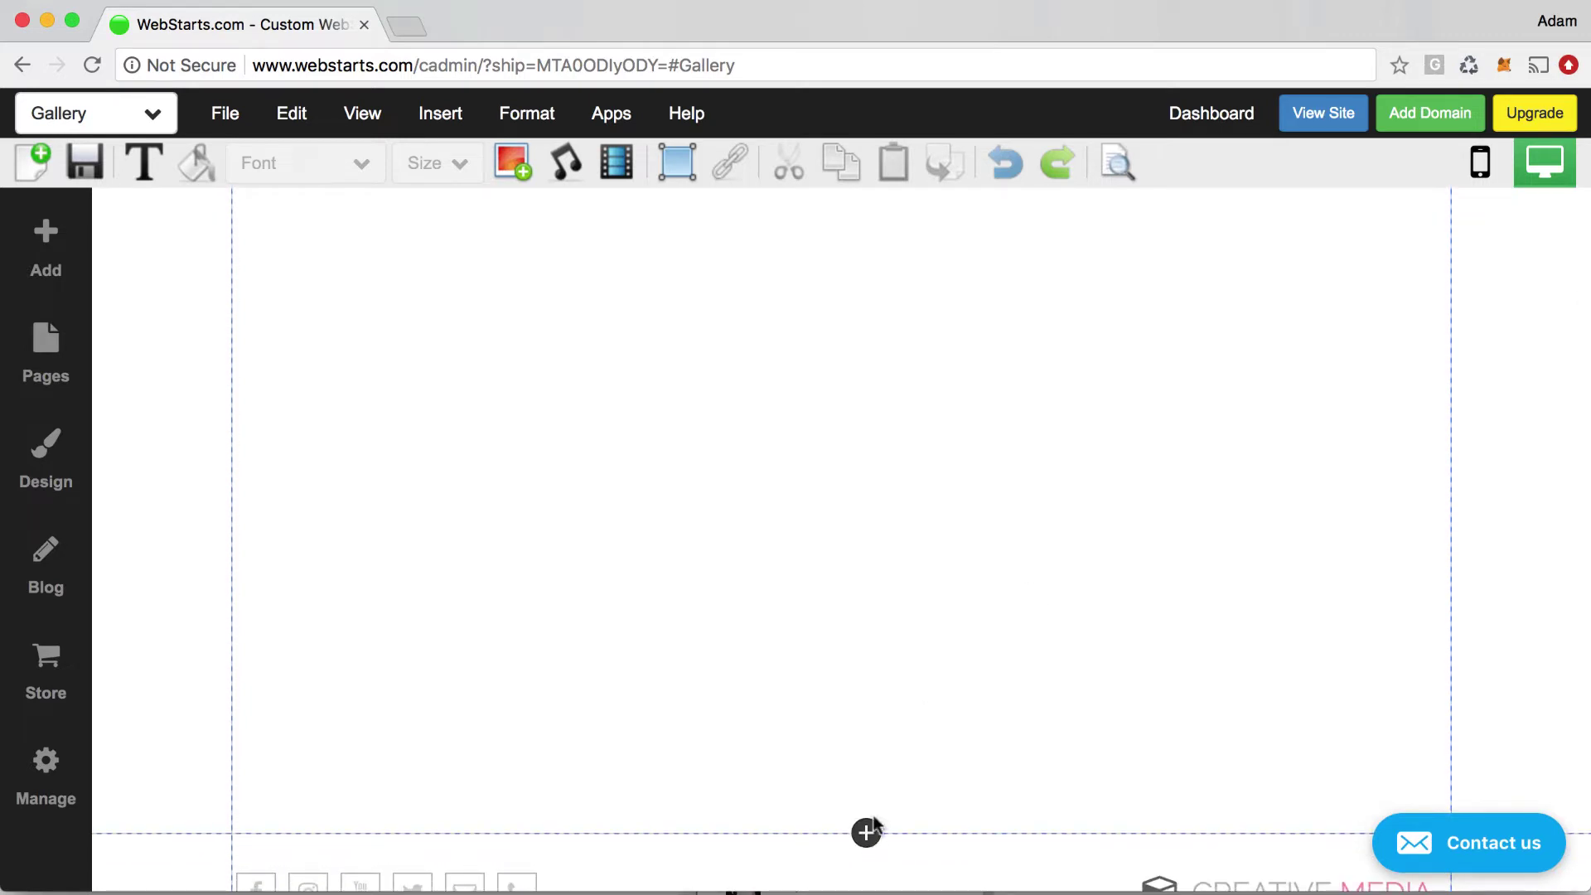
scroll(882, 788, up, 5)
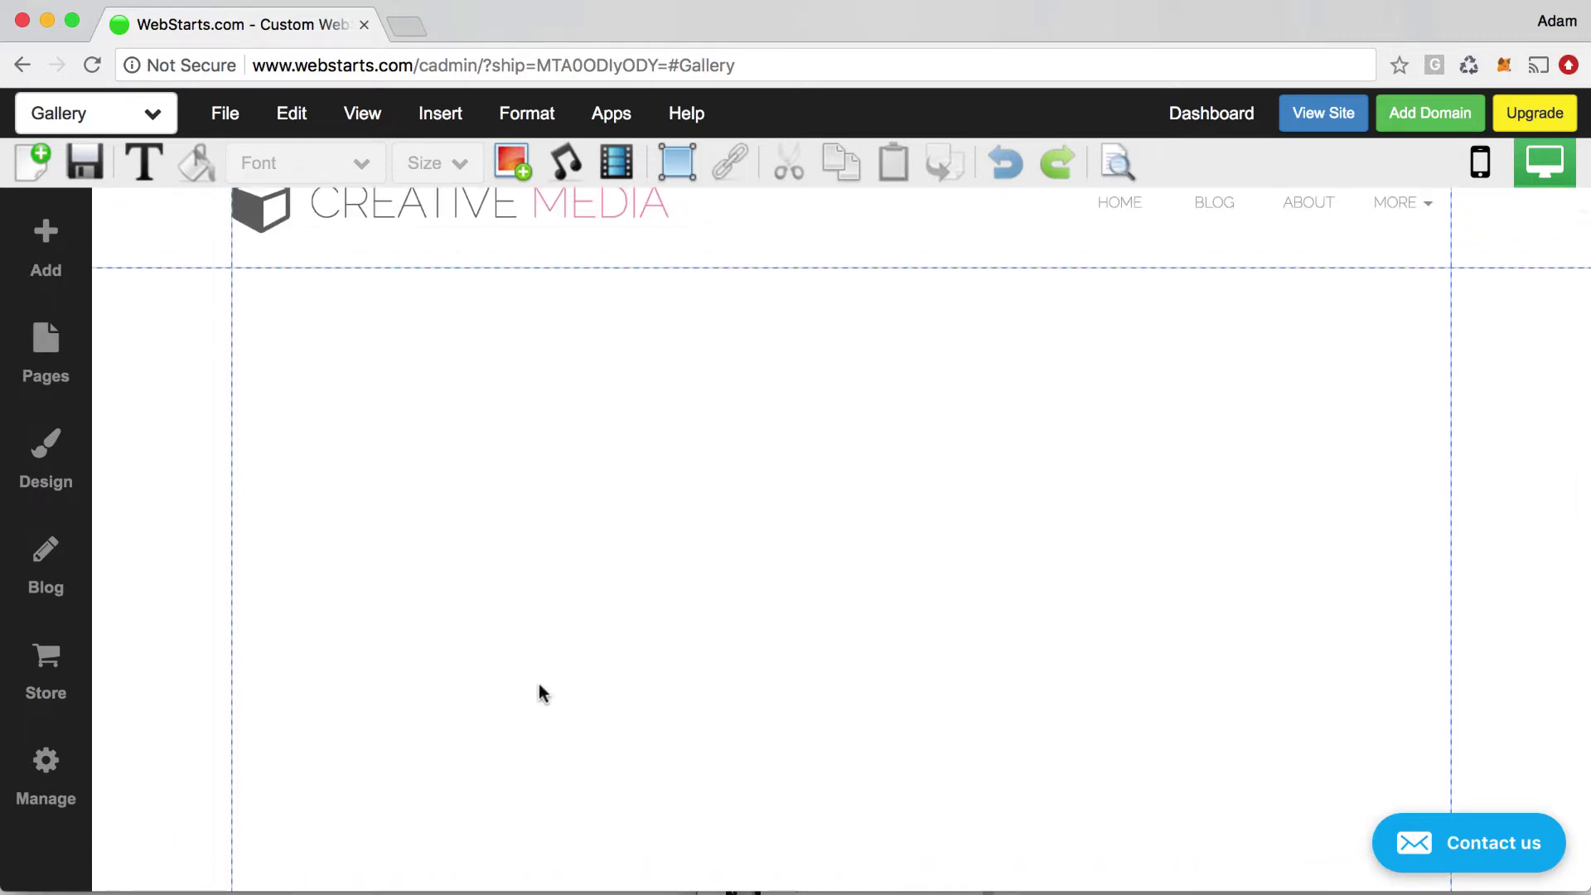
scroll(535, 693, up, 1)
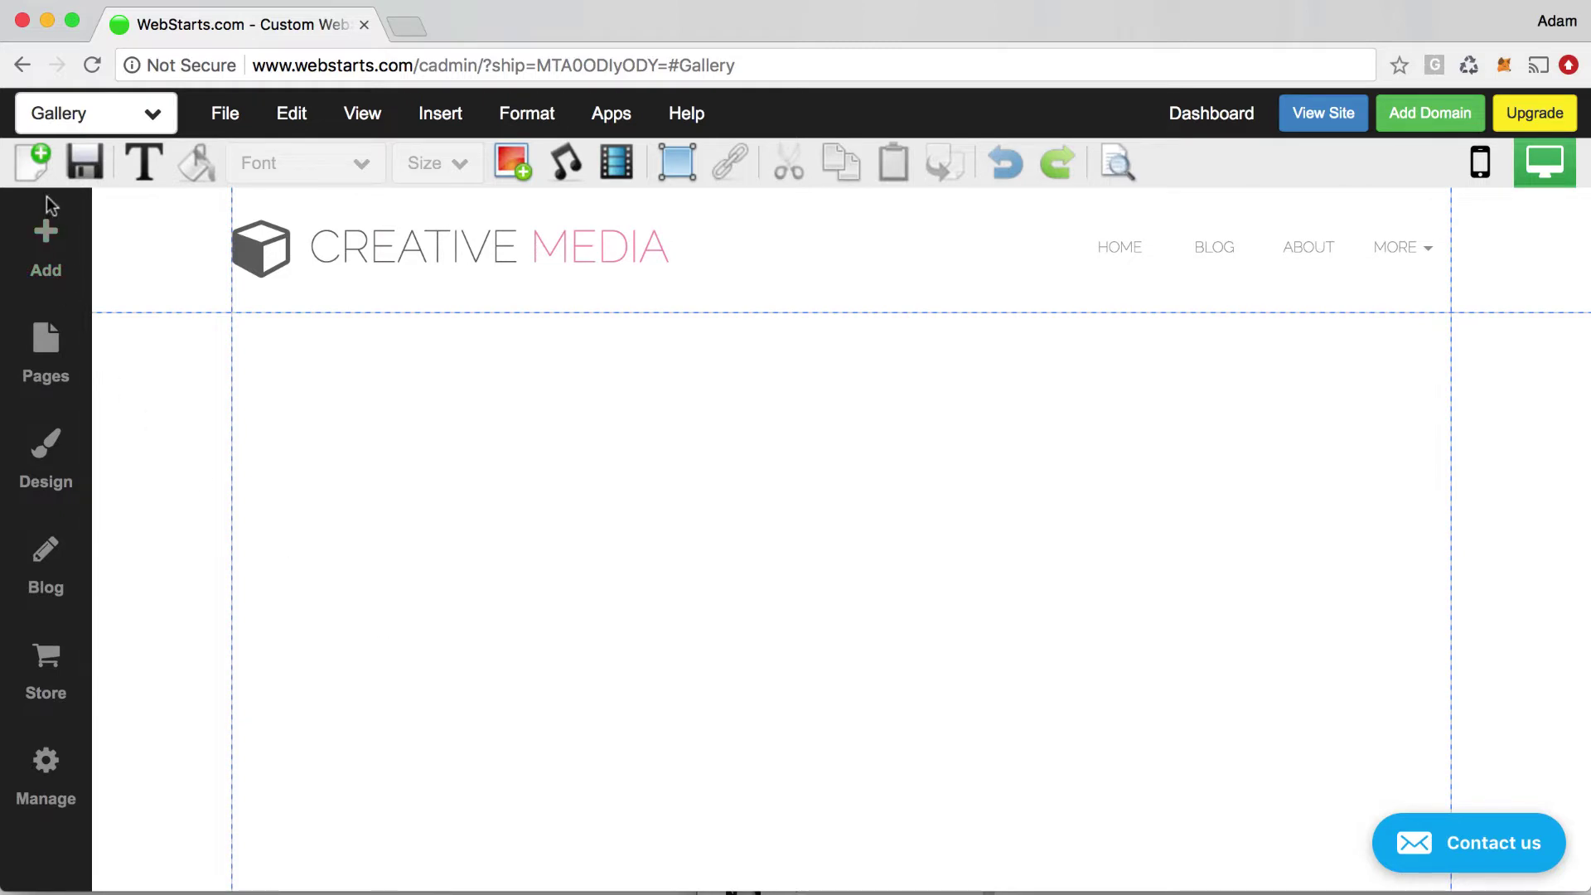
Step: Add a photo gallery to the page and bring up the My Images library to pick photos
click(46, 242)
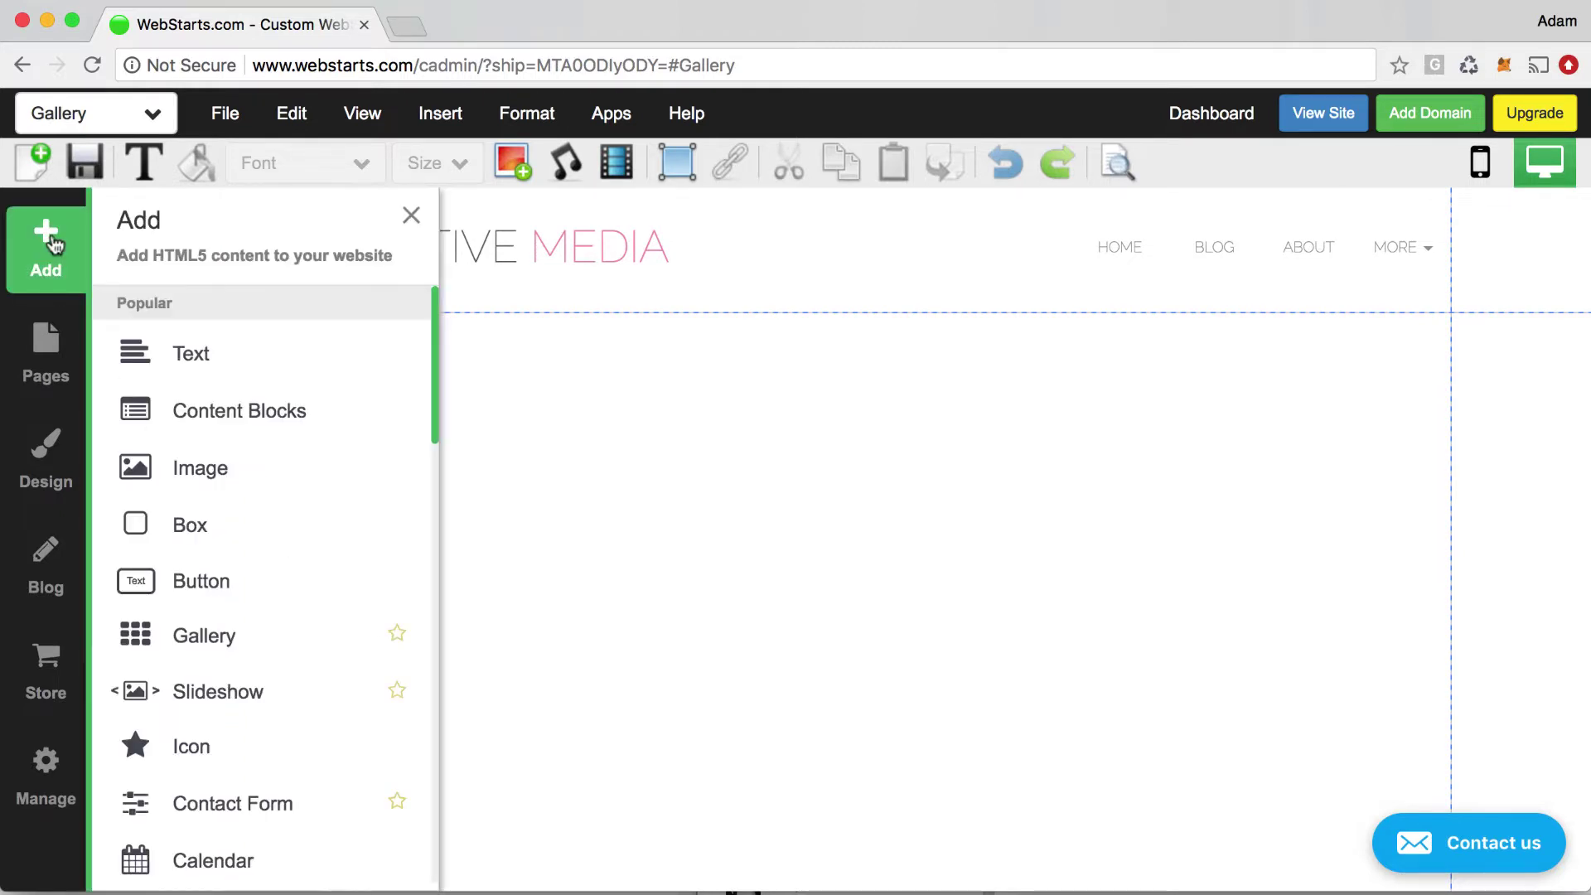
click(212, 632)
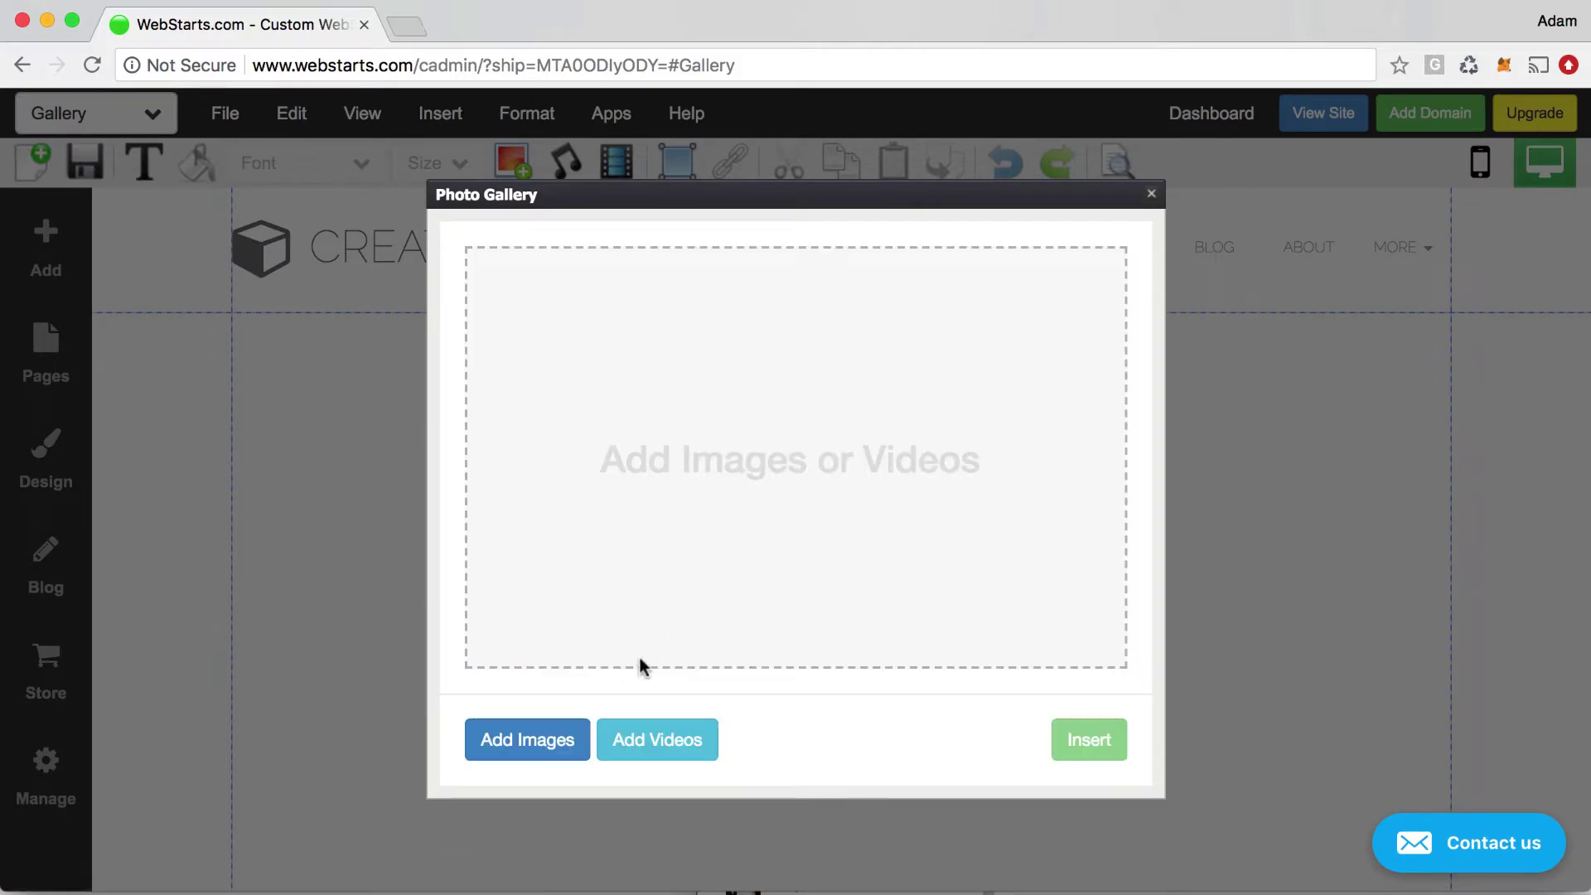
click(559, 752)
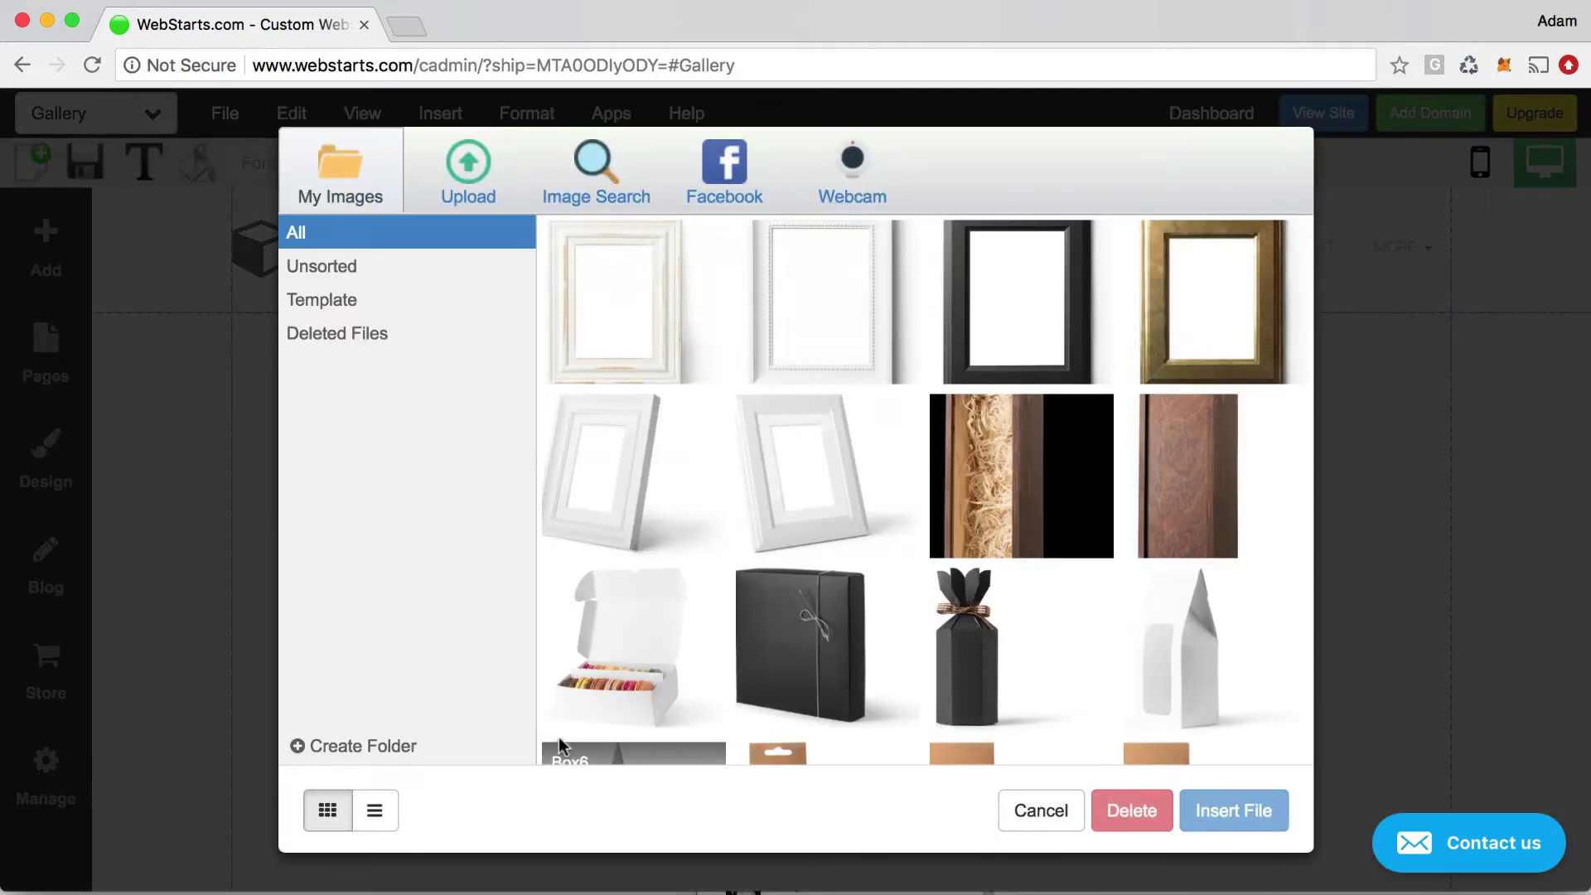
mouse_move(571, 717)
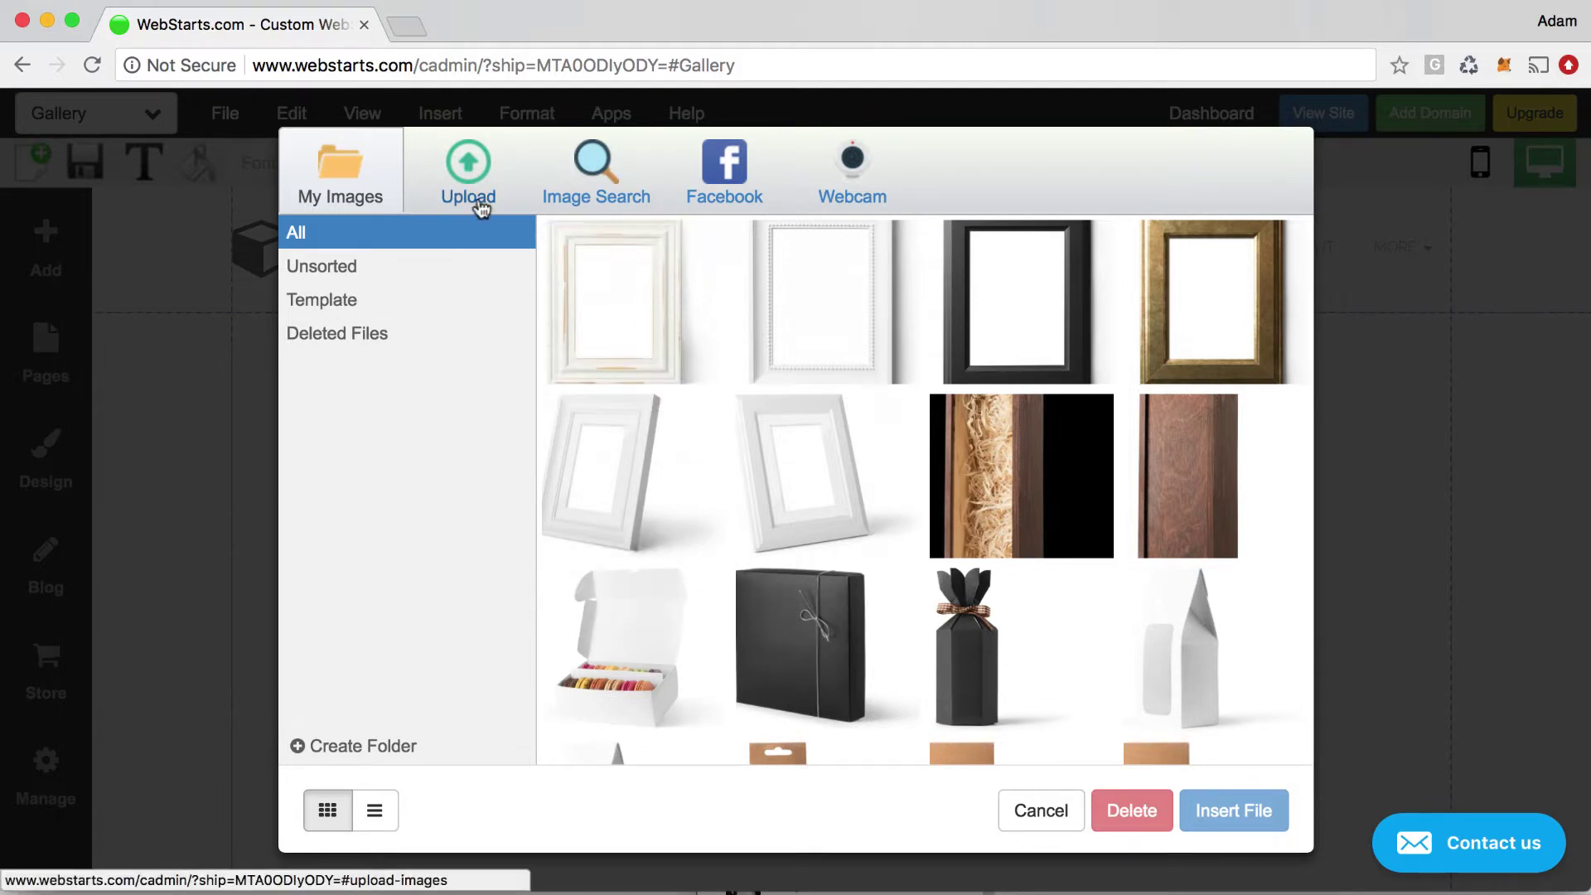
click(614, 205)
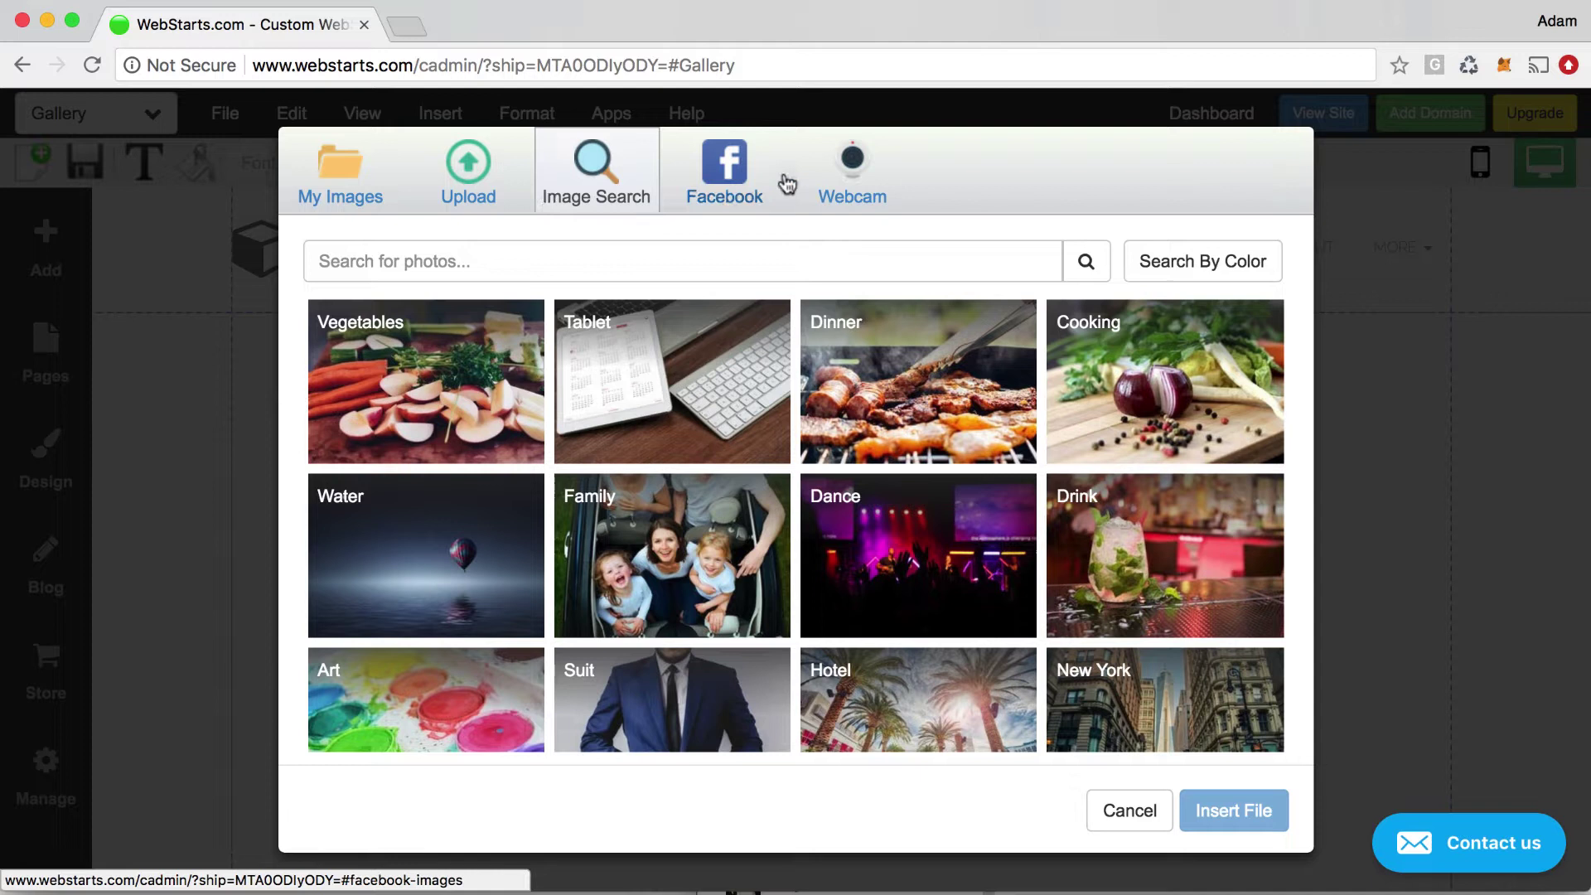
click(375, 192)
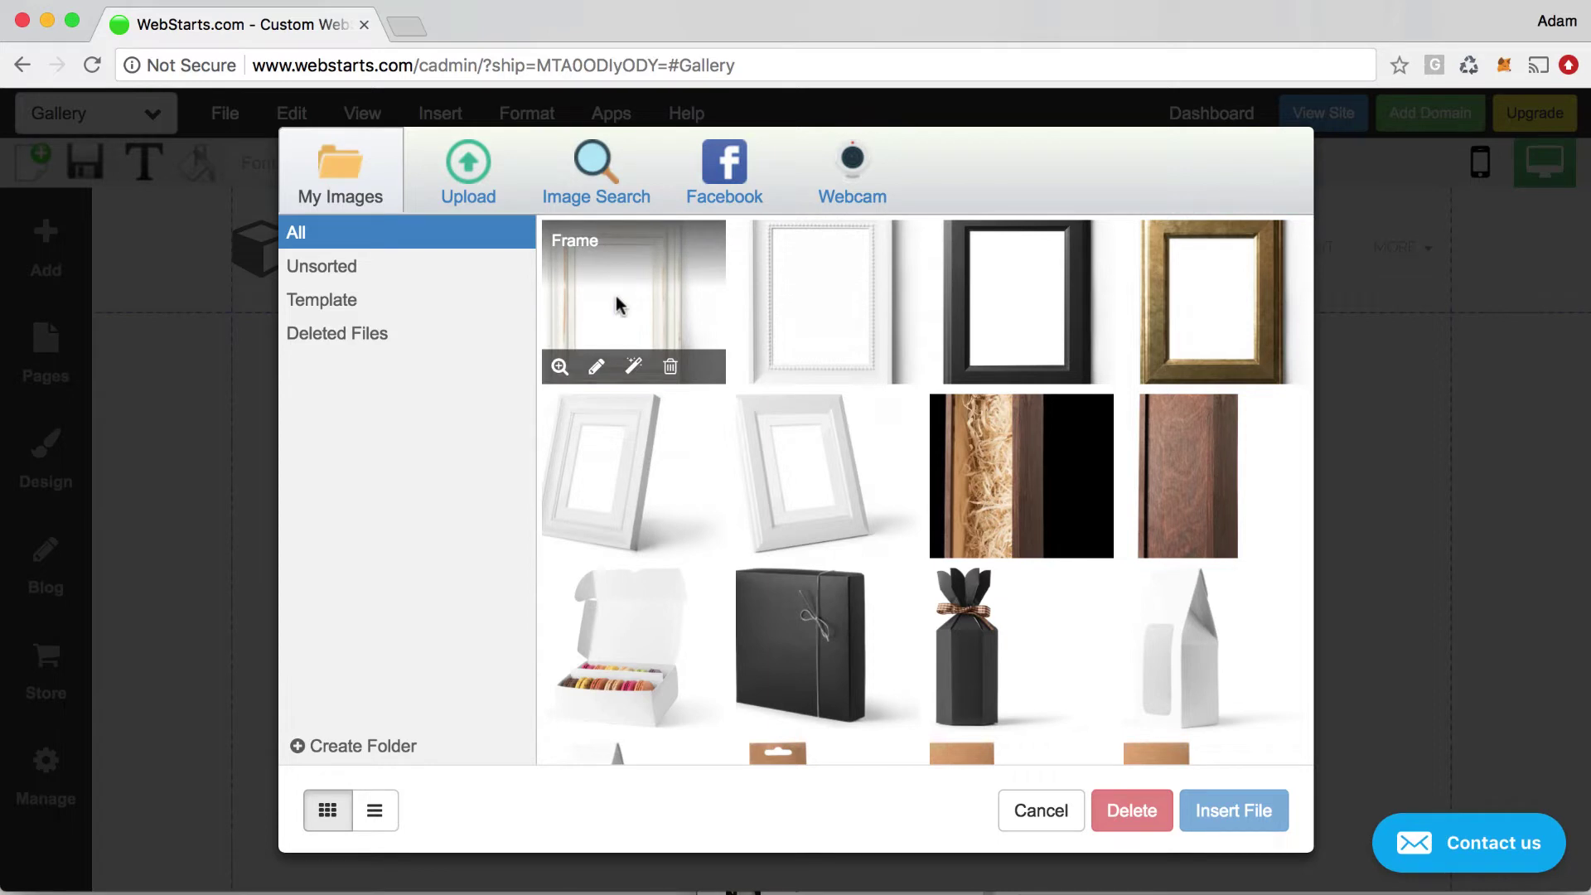
Step: Select the six frame photos (two white, black, gold, Frame6, Frame7) and insert them
click(615, 299)
click(797, 299)
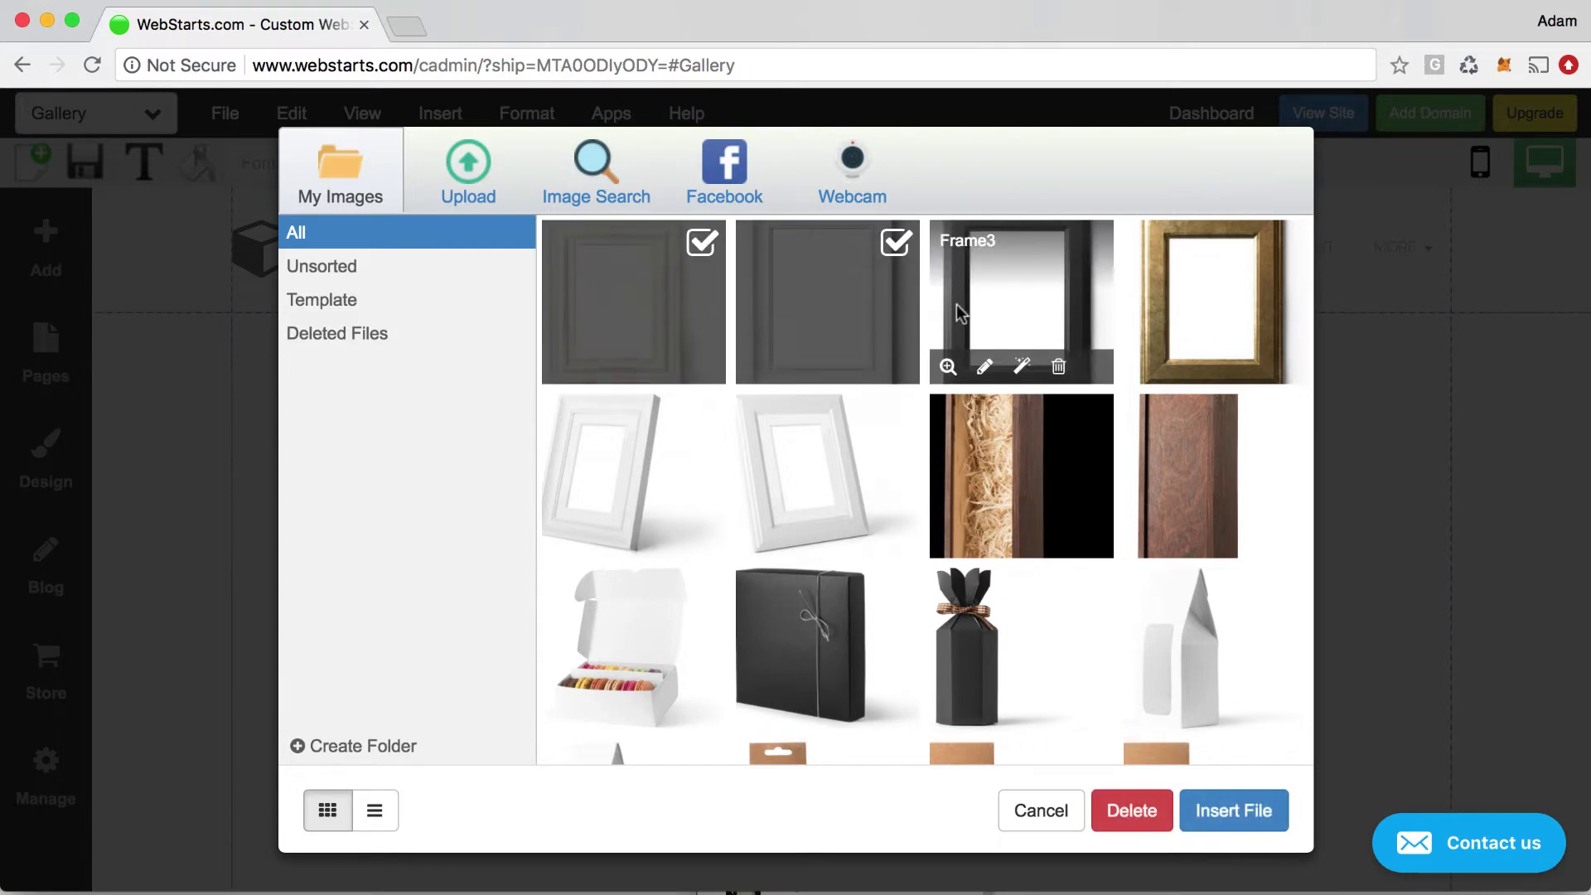
click(957, 303)
click(1207, 297)
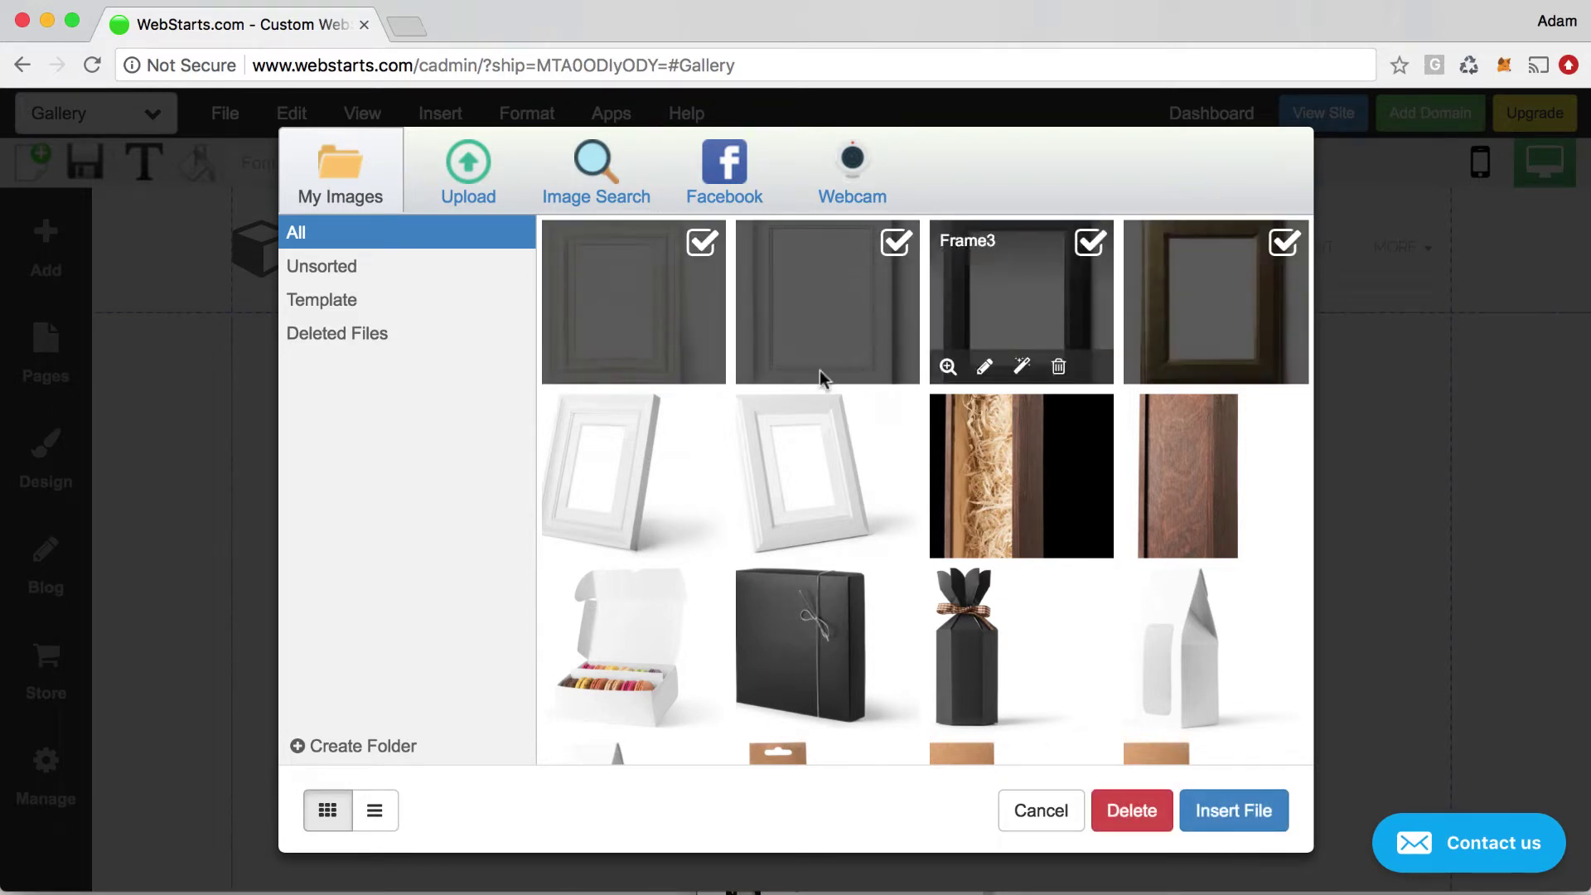
click(654, 442)
click(797, 460)
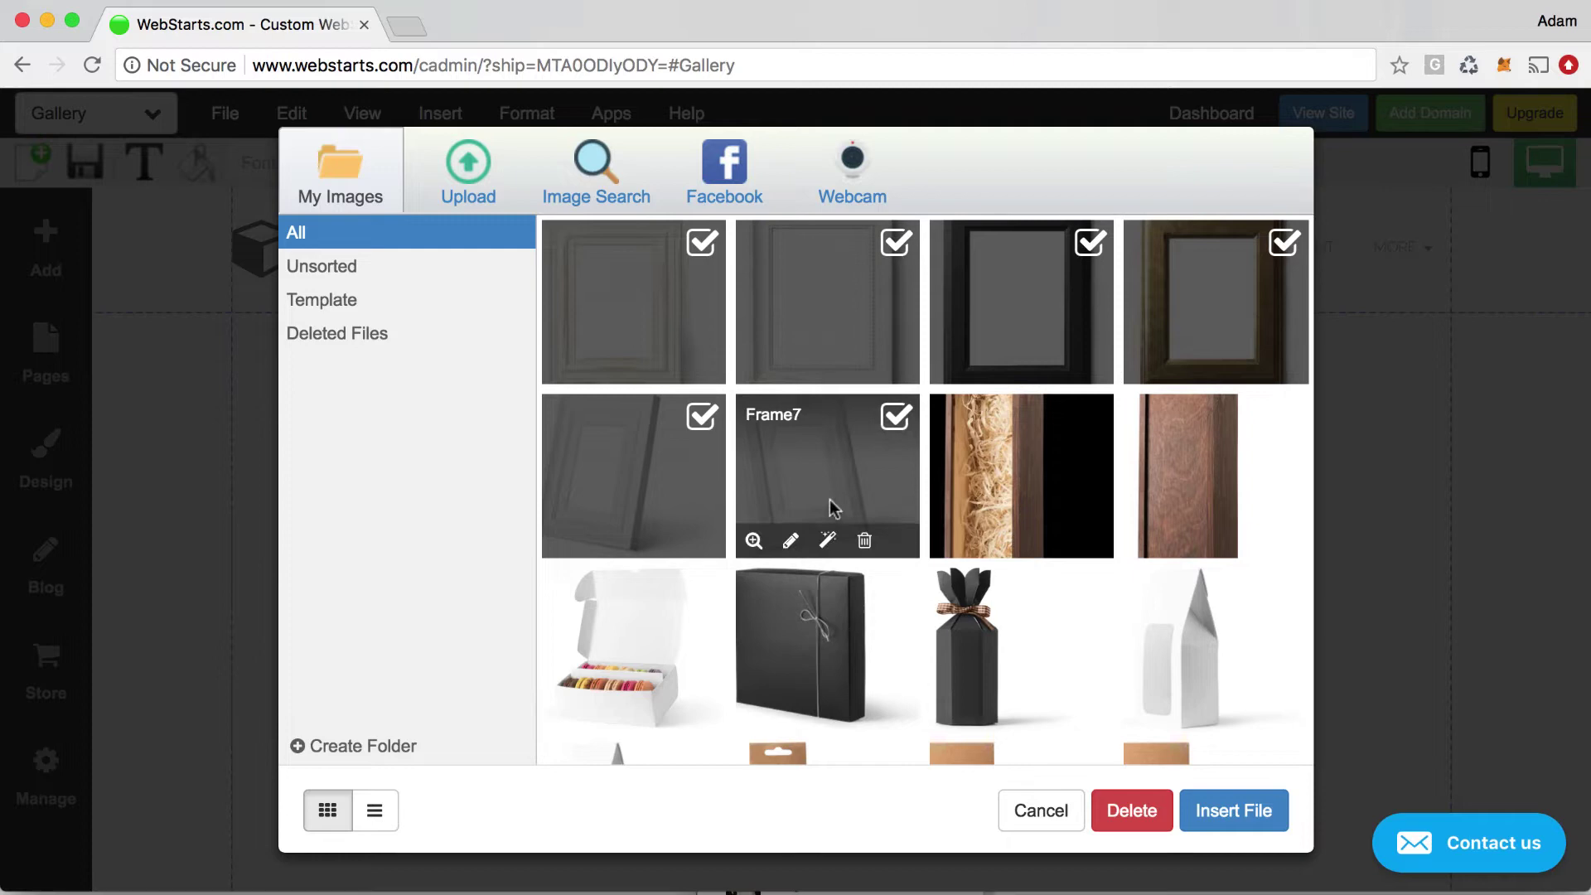
click(1233, 812)
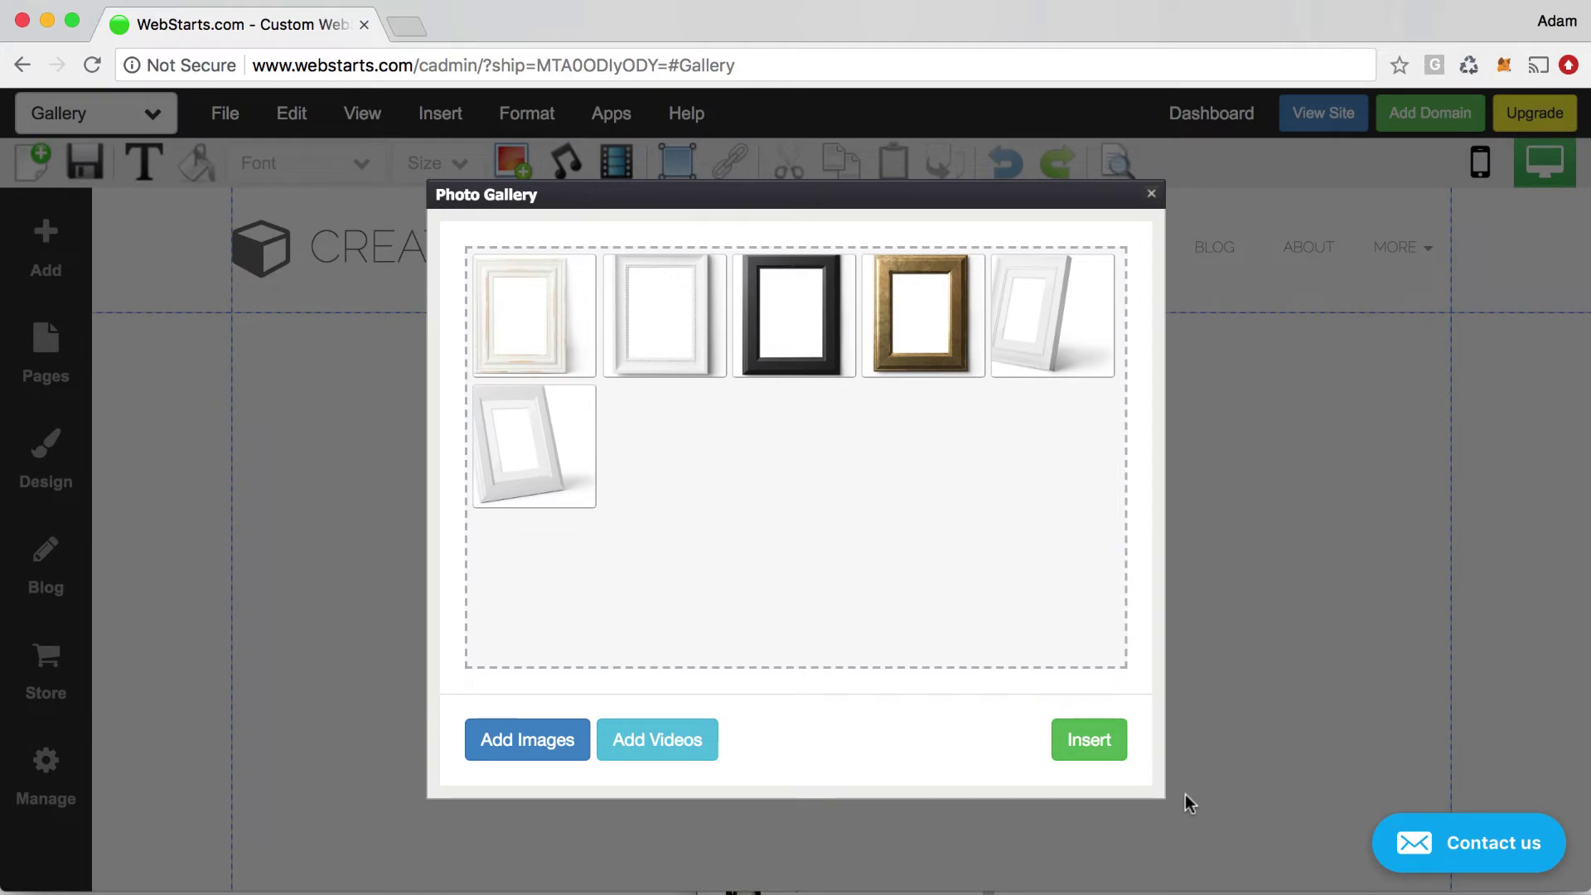
Step: Drag the two angled frames into slots three and four, pushing black and gold to the end
mouse_move(554, 469)
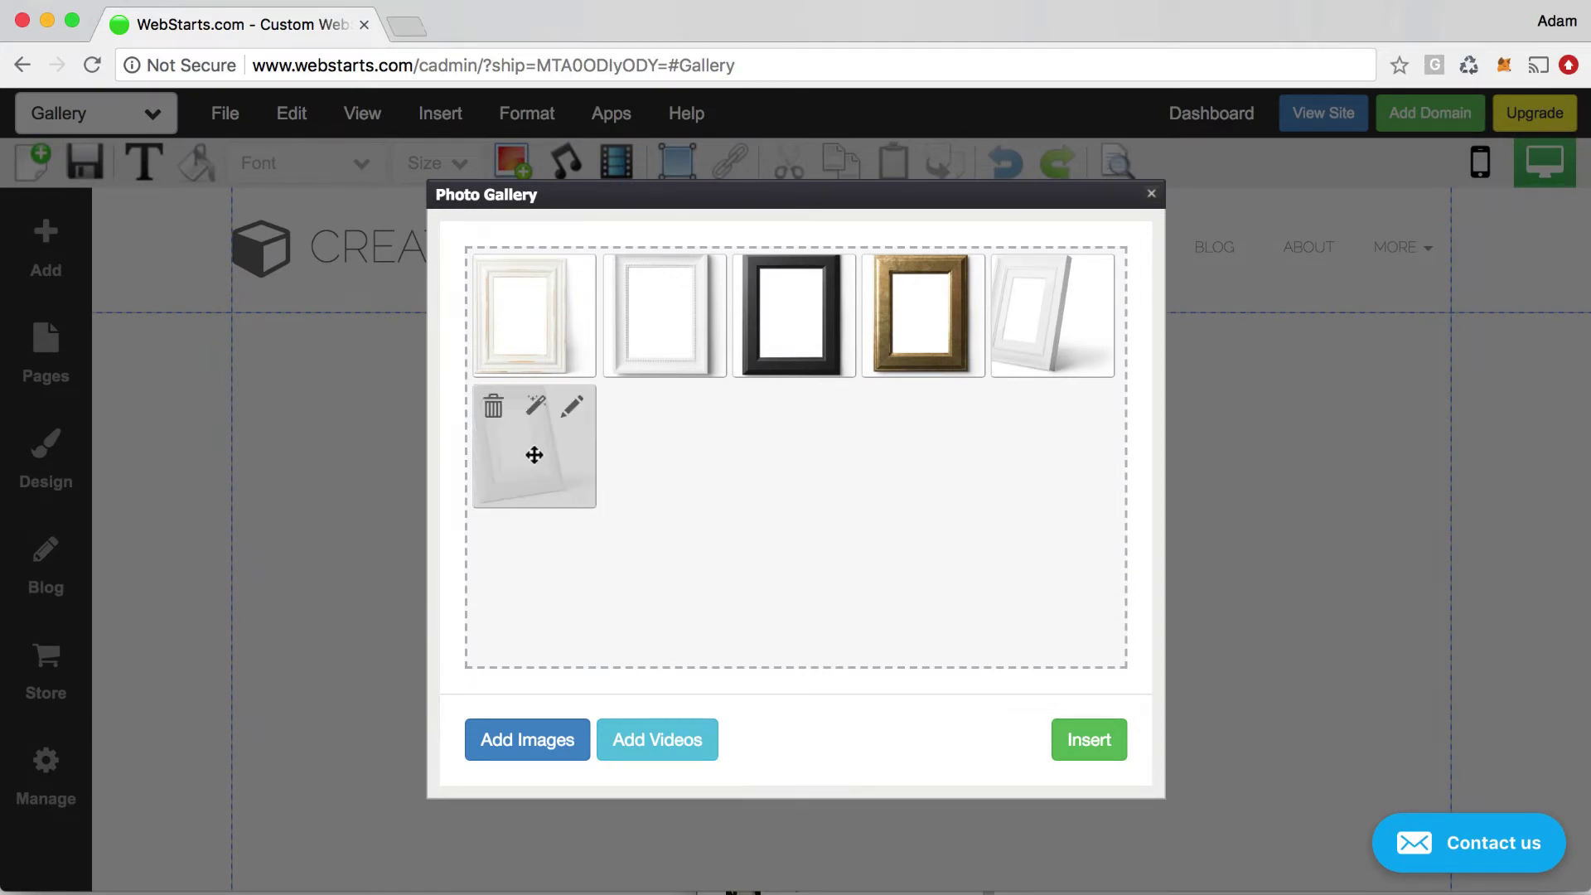
drag(535, 455, 618, 448)
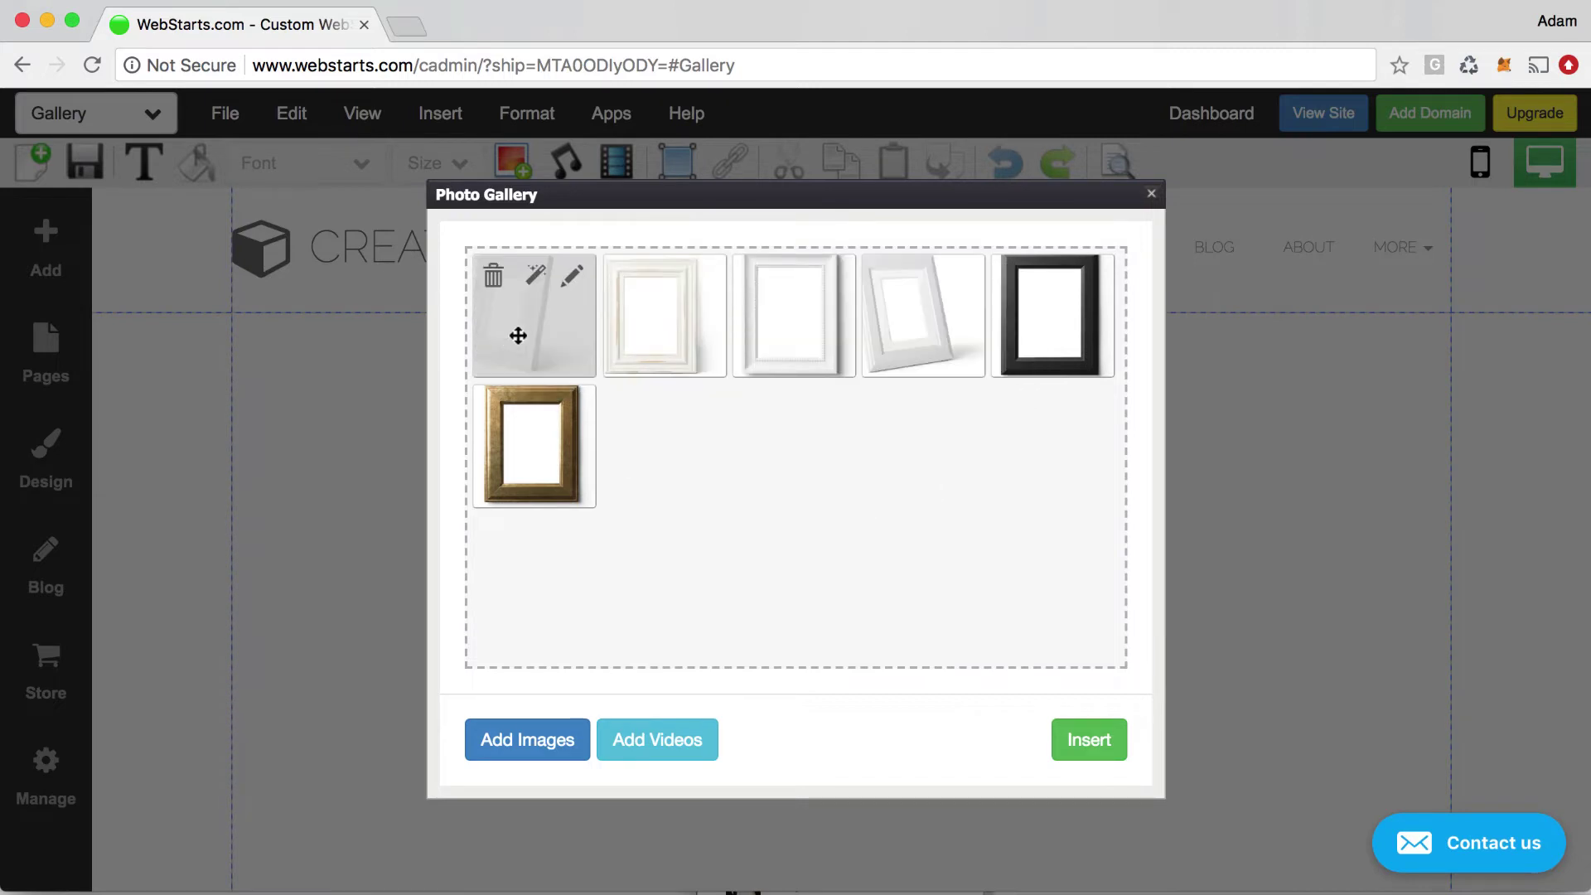
drag(519, 337, 928, 342)
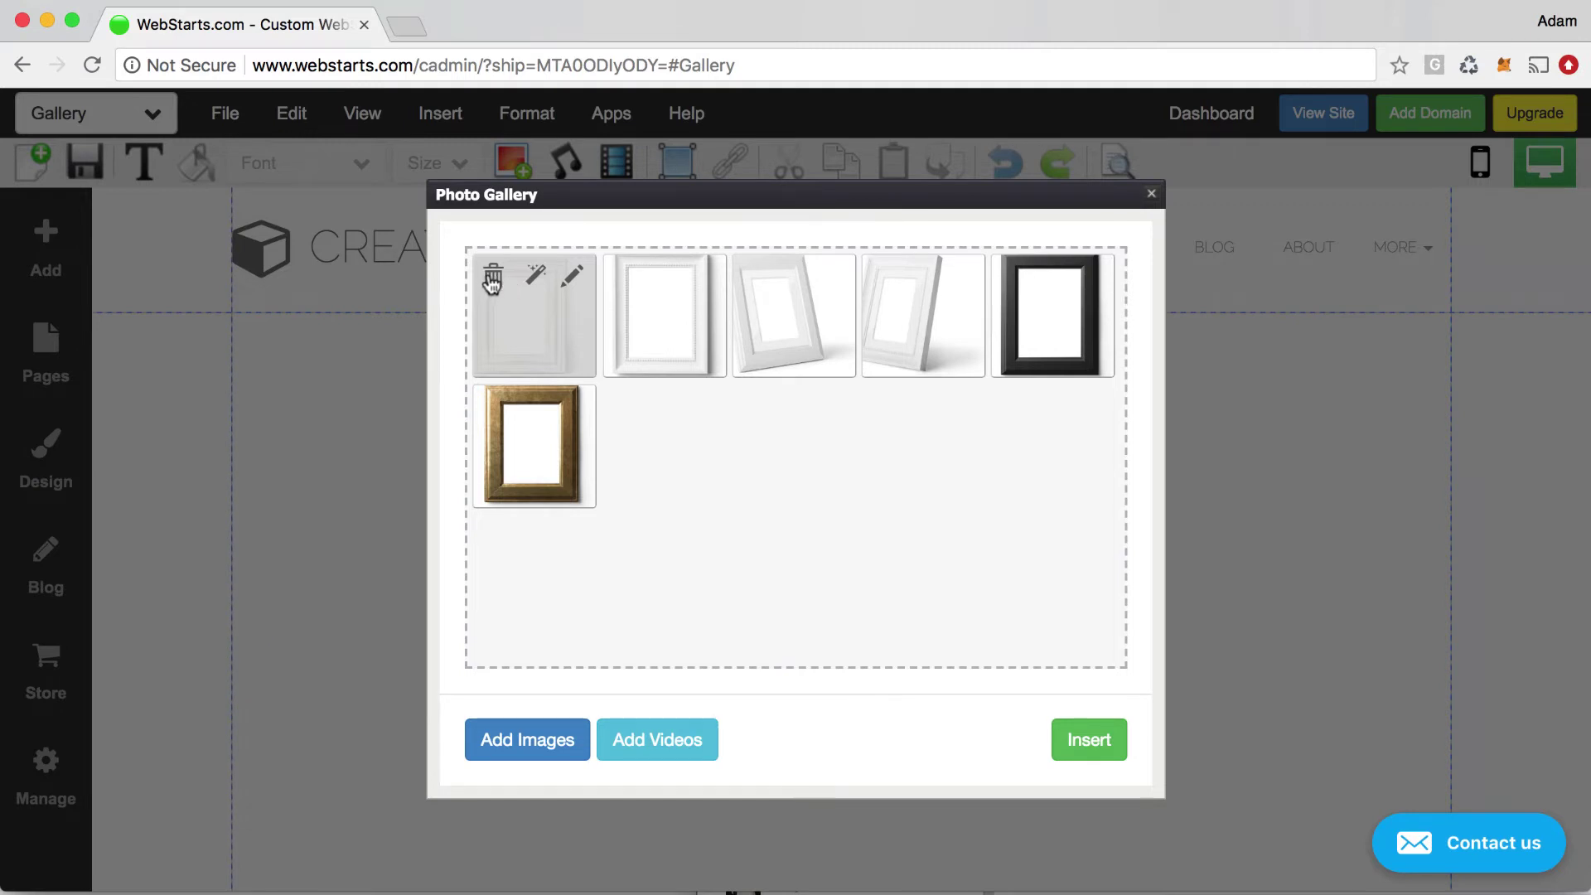
click(535, 281)
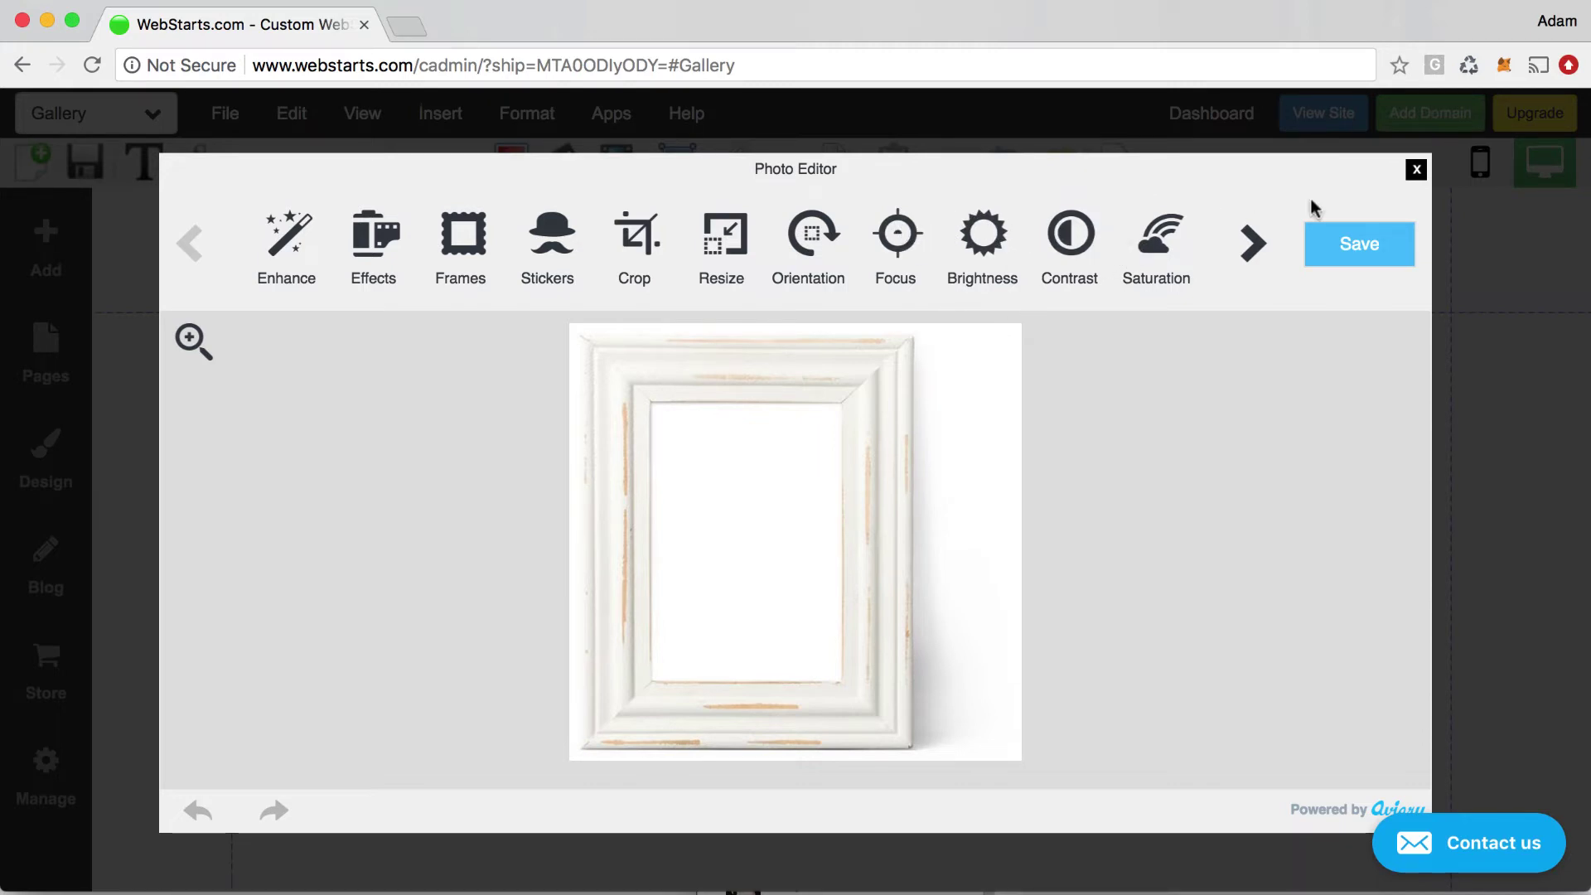
click(1416, 171)
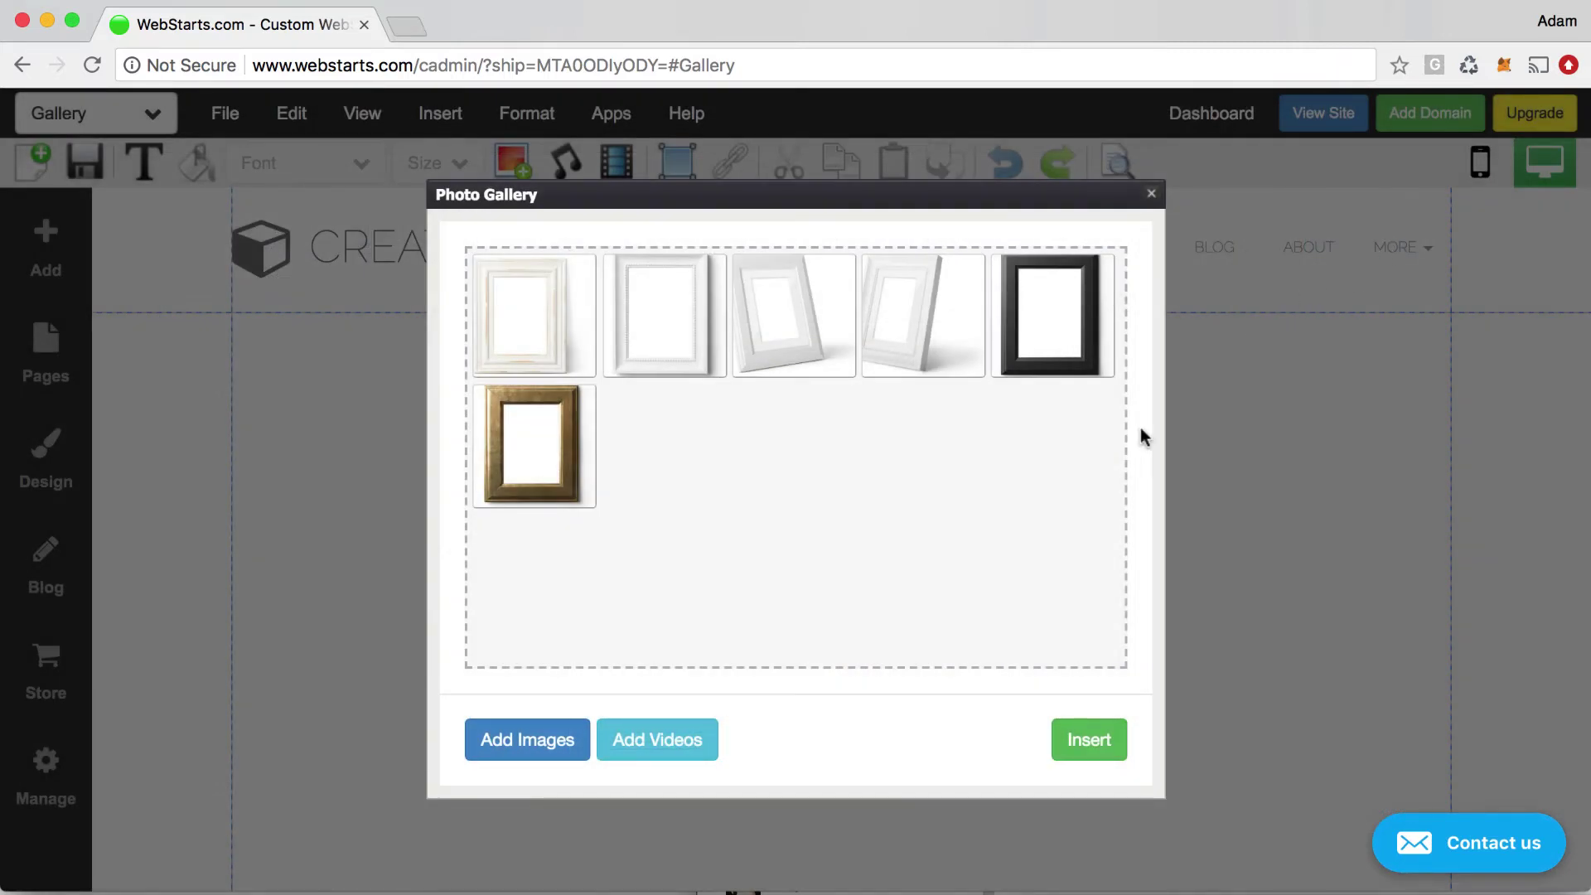
mouse_move(593, 507)
mouse_move(545, 340)
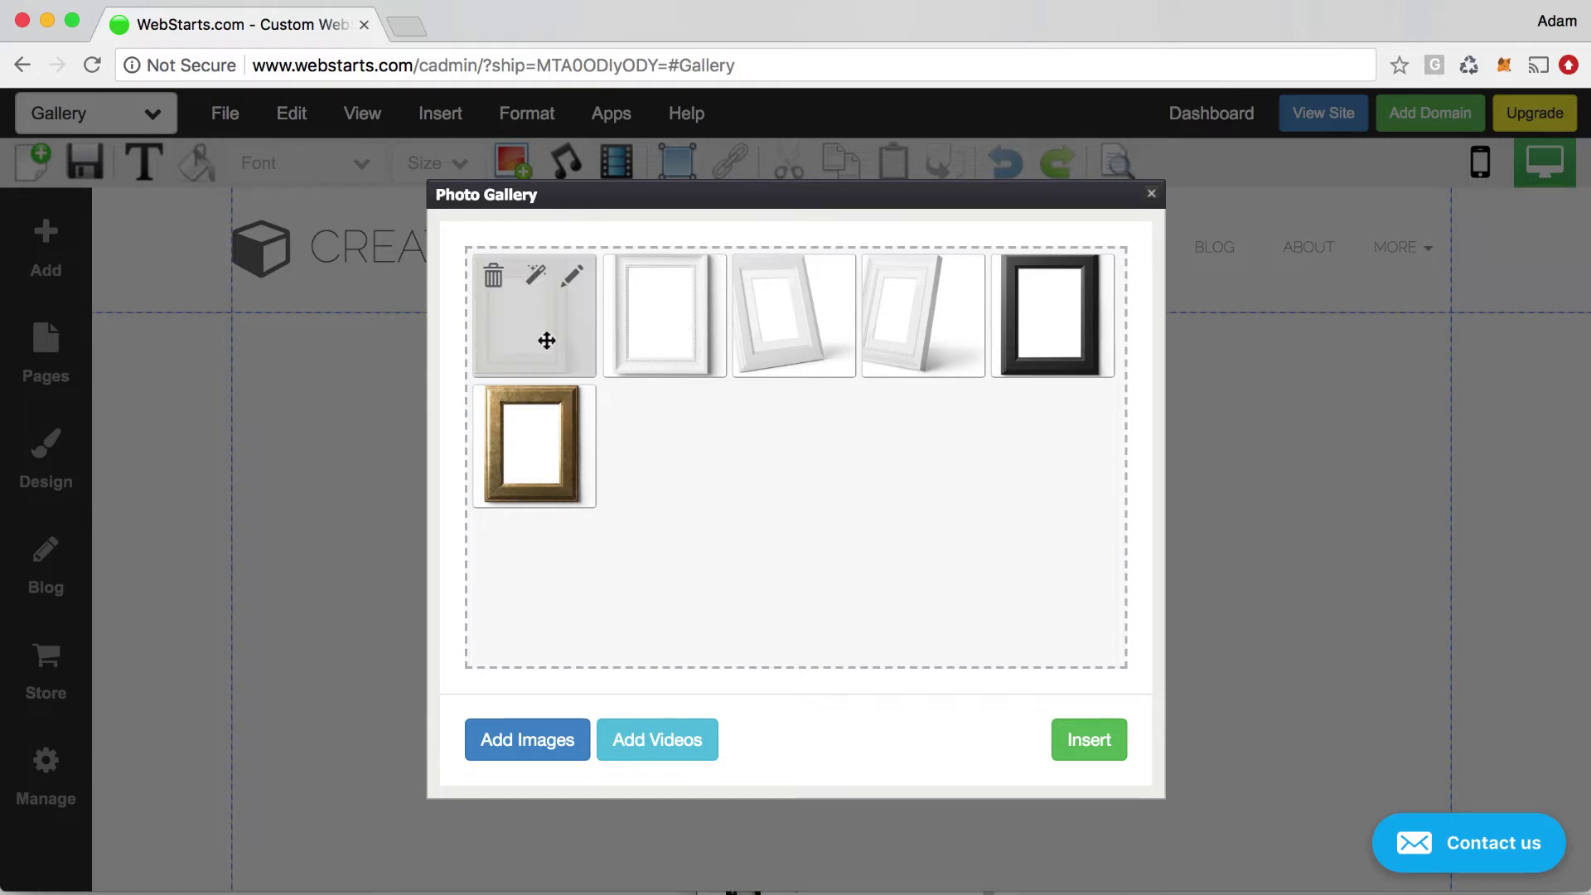
Step: Title the first photo 'White Aged Picture Frame' with a real-wood, hand-stained description
click(575, 279)
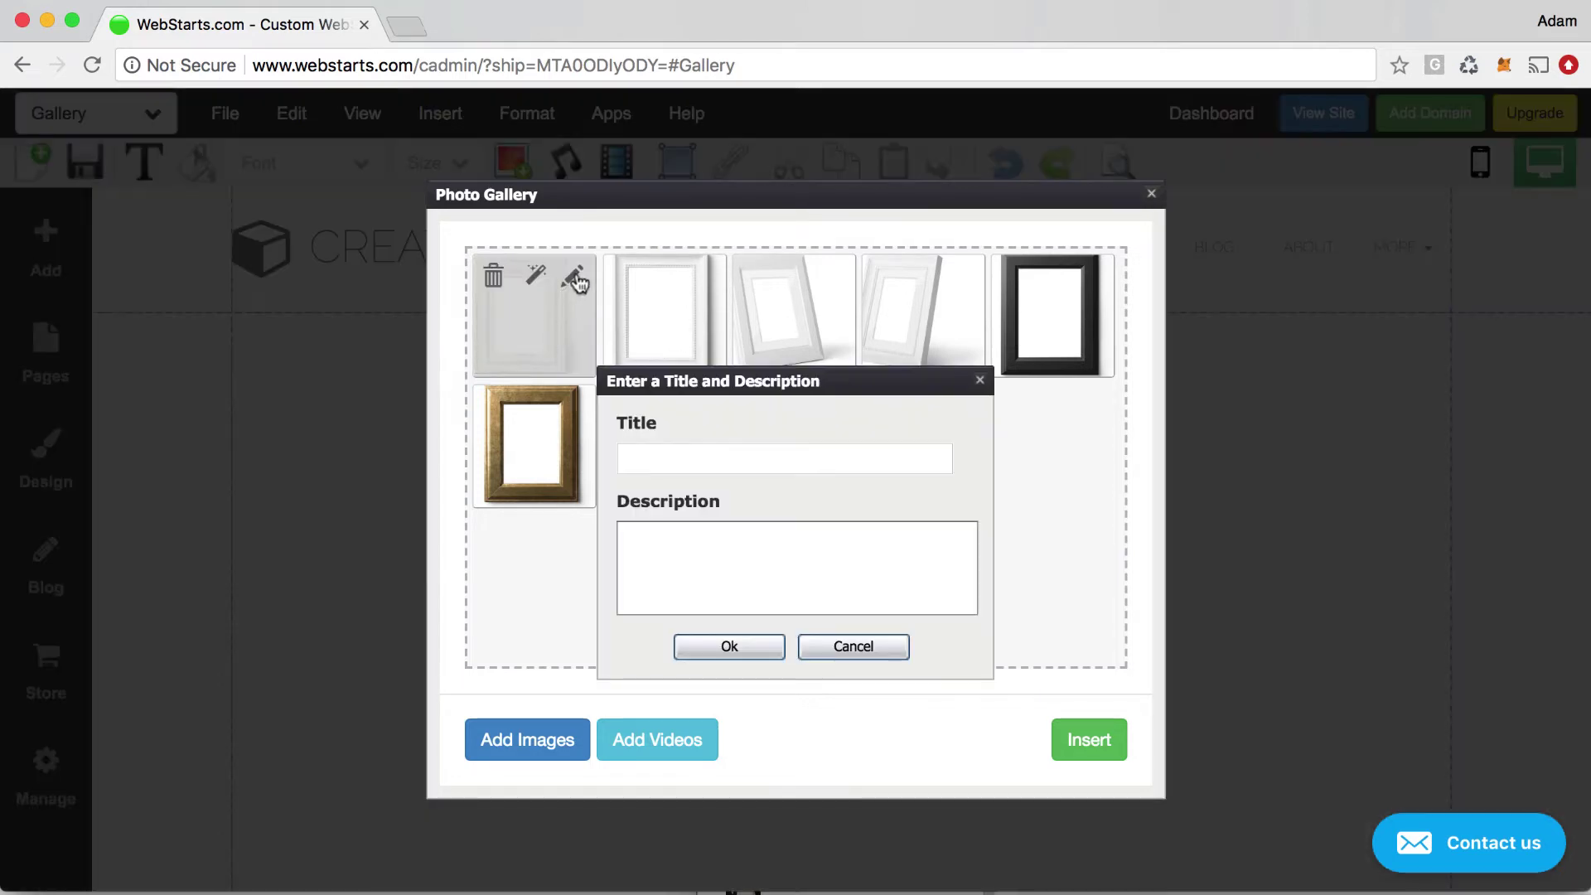
click(708, 457)
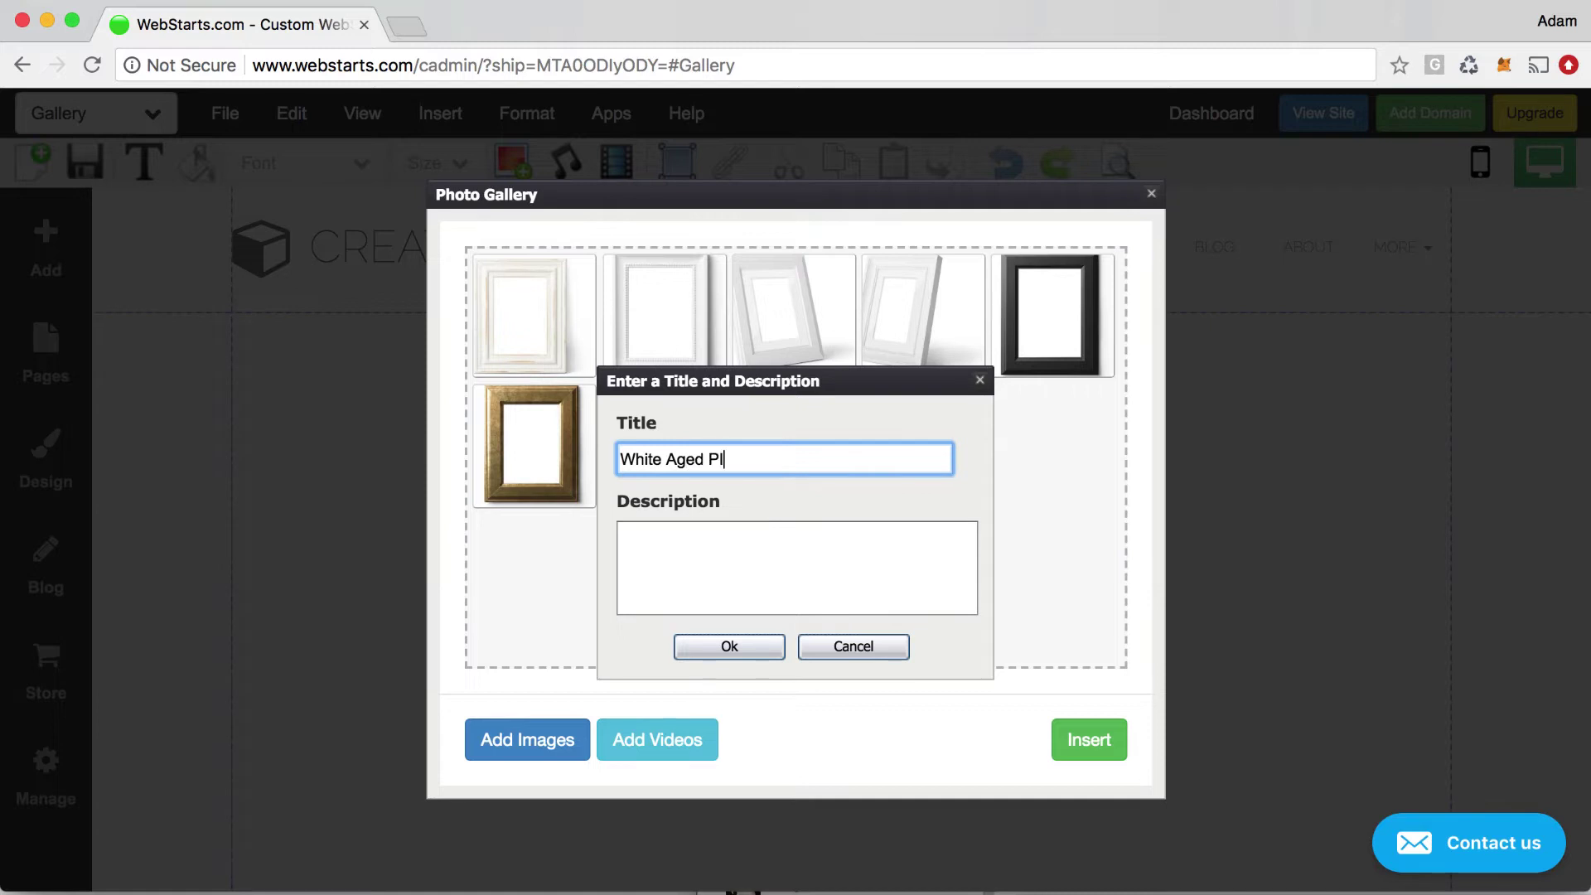
text(cture Frame)
click(629, 535)
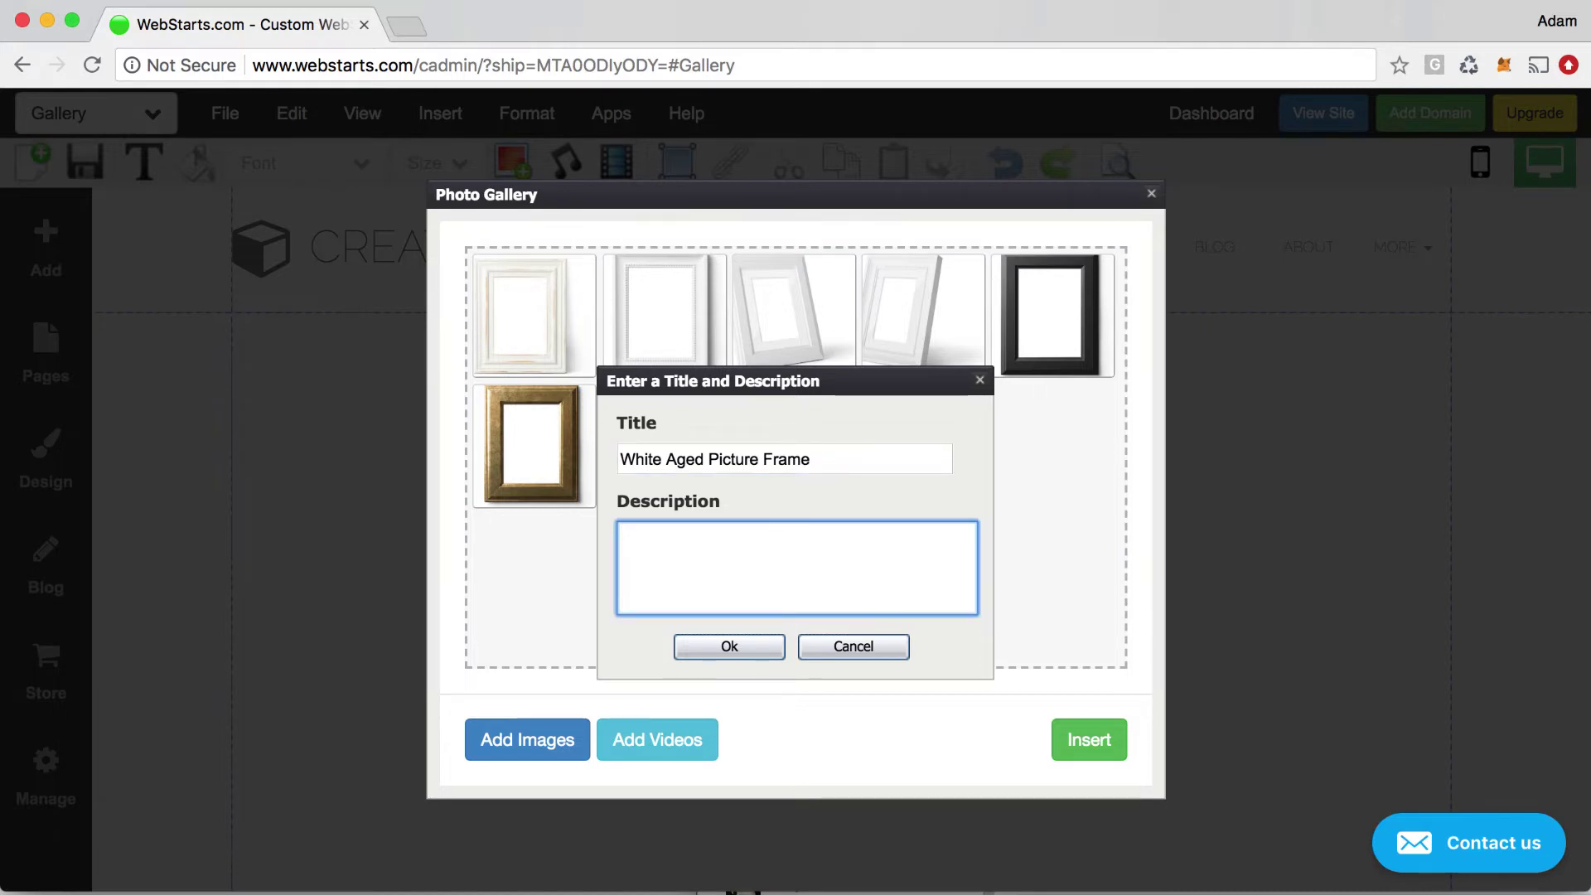
text(This picture )
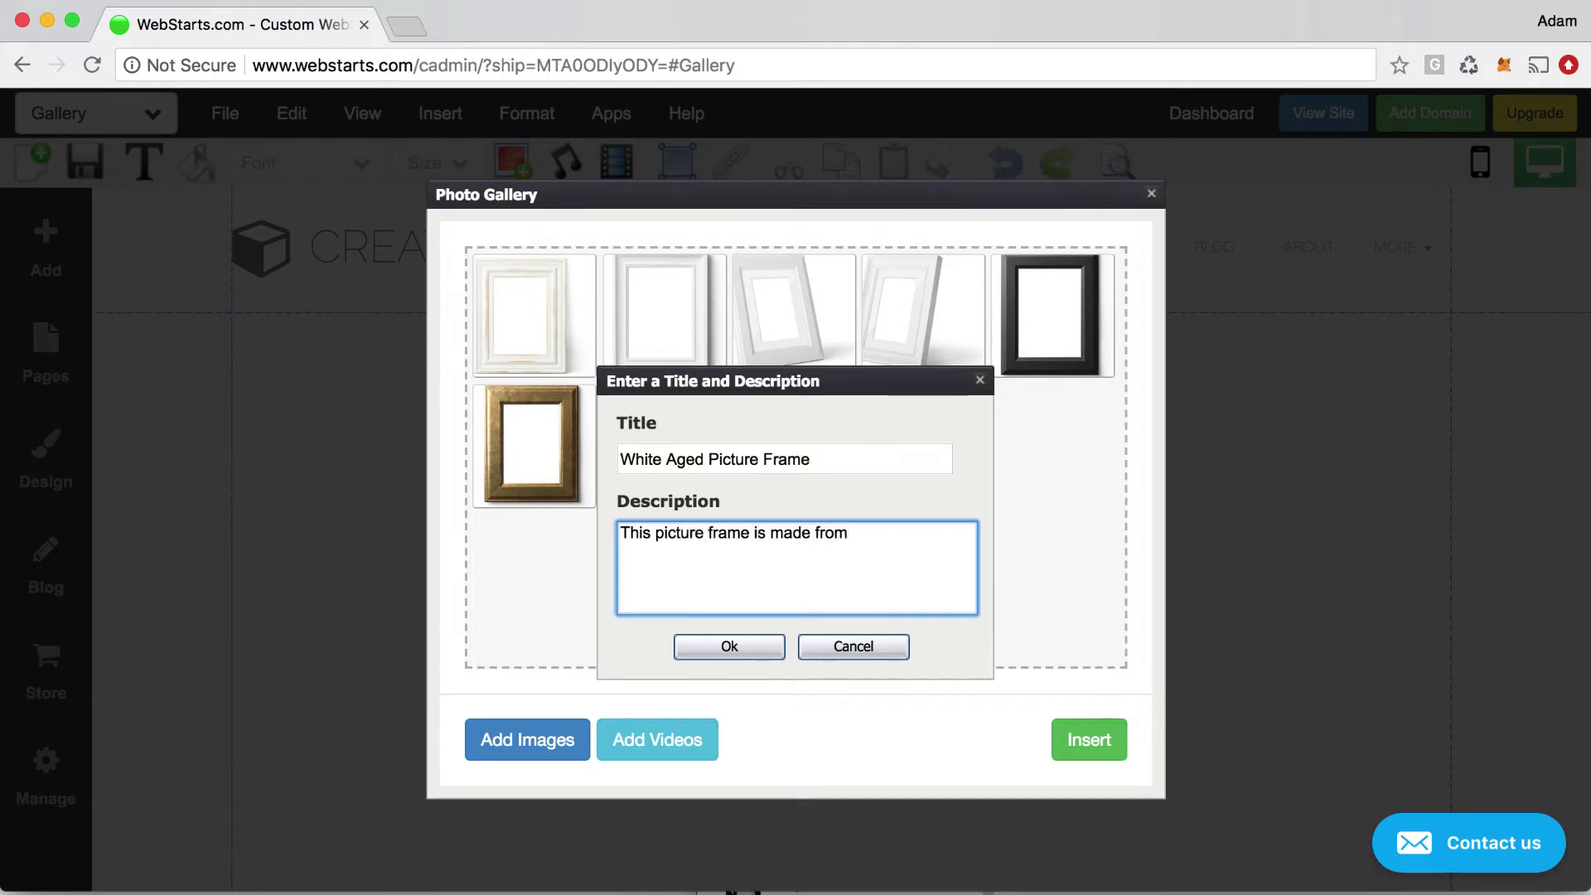
text(frame is made from real wood and hand stained.)
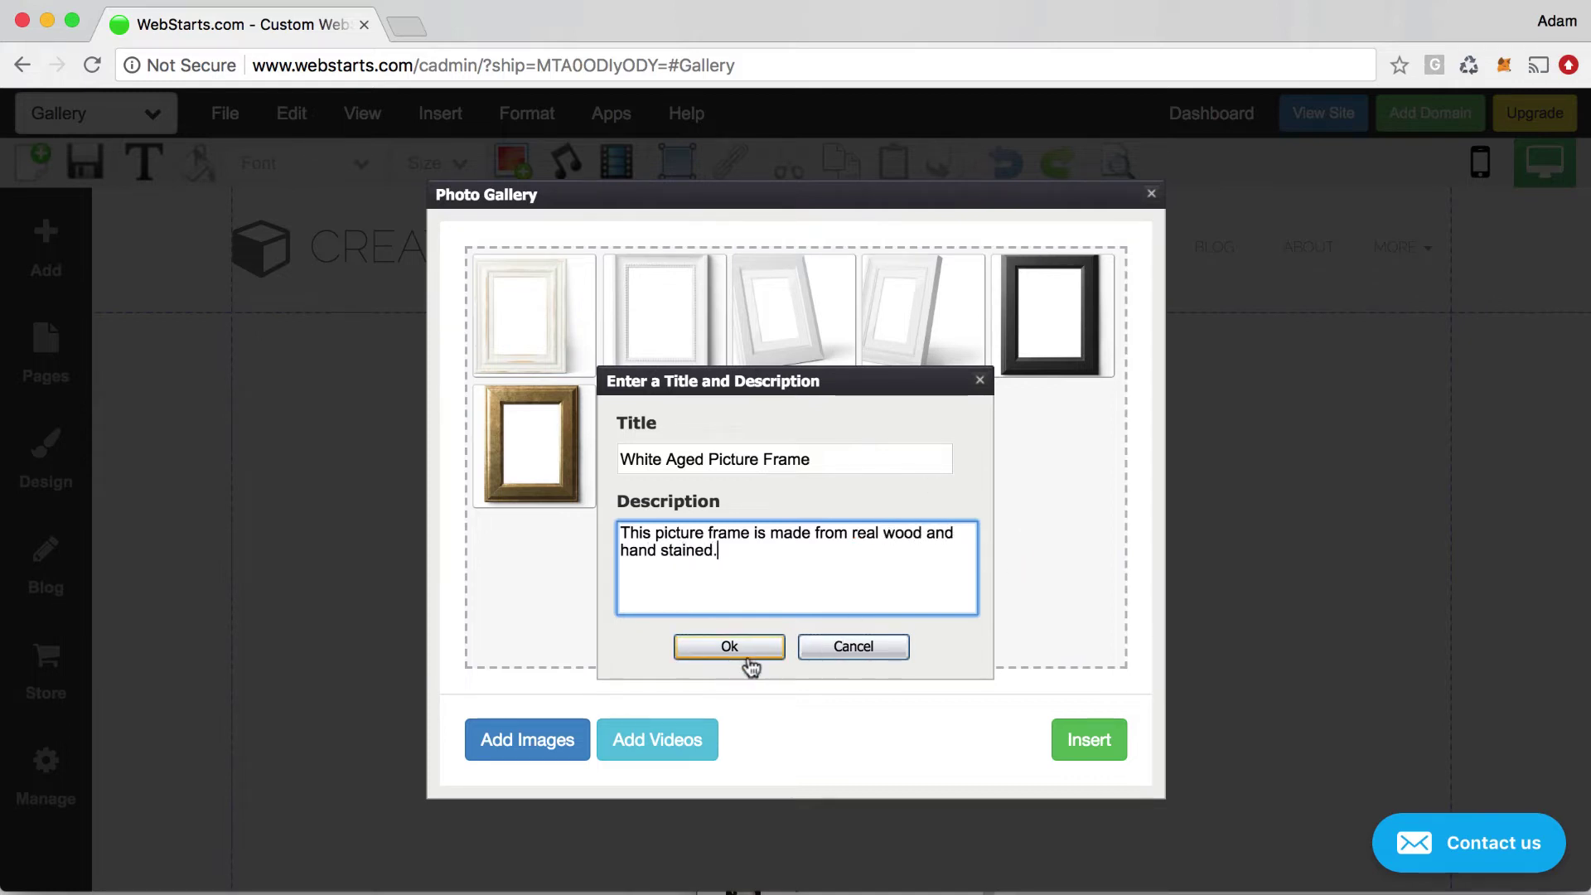
click(752, 651)
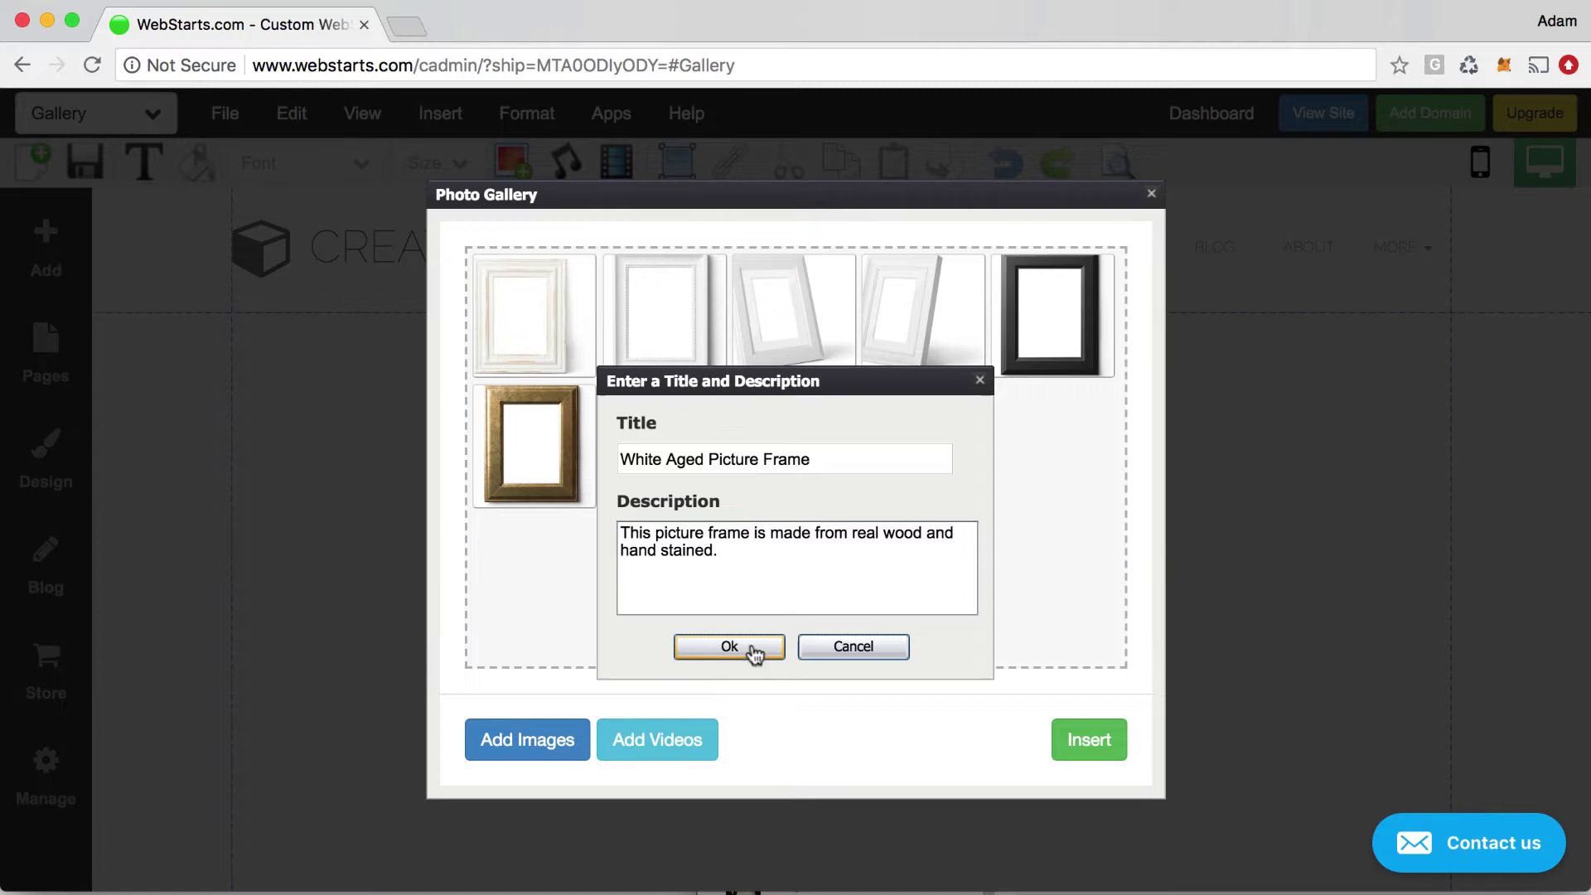
Step: Insert the six-frame gallery, move it right and down, and widen it leftward
mouse_move(548, 291)
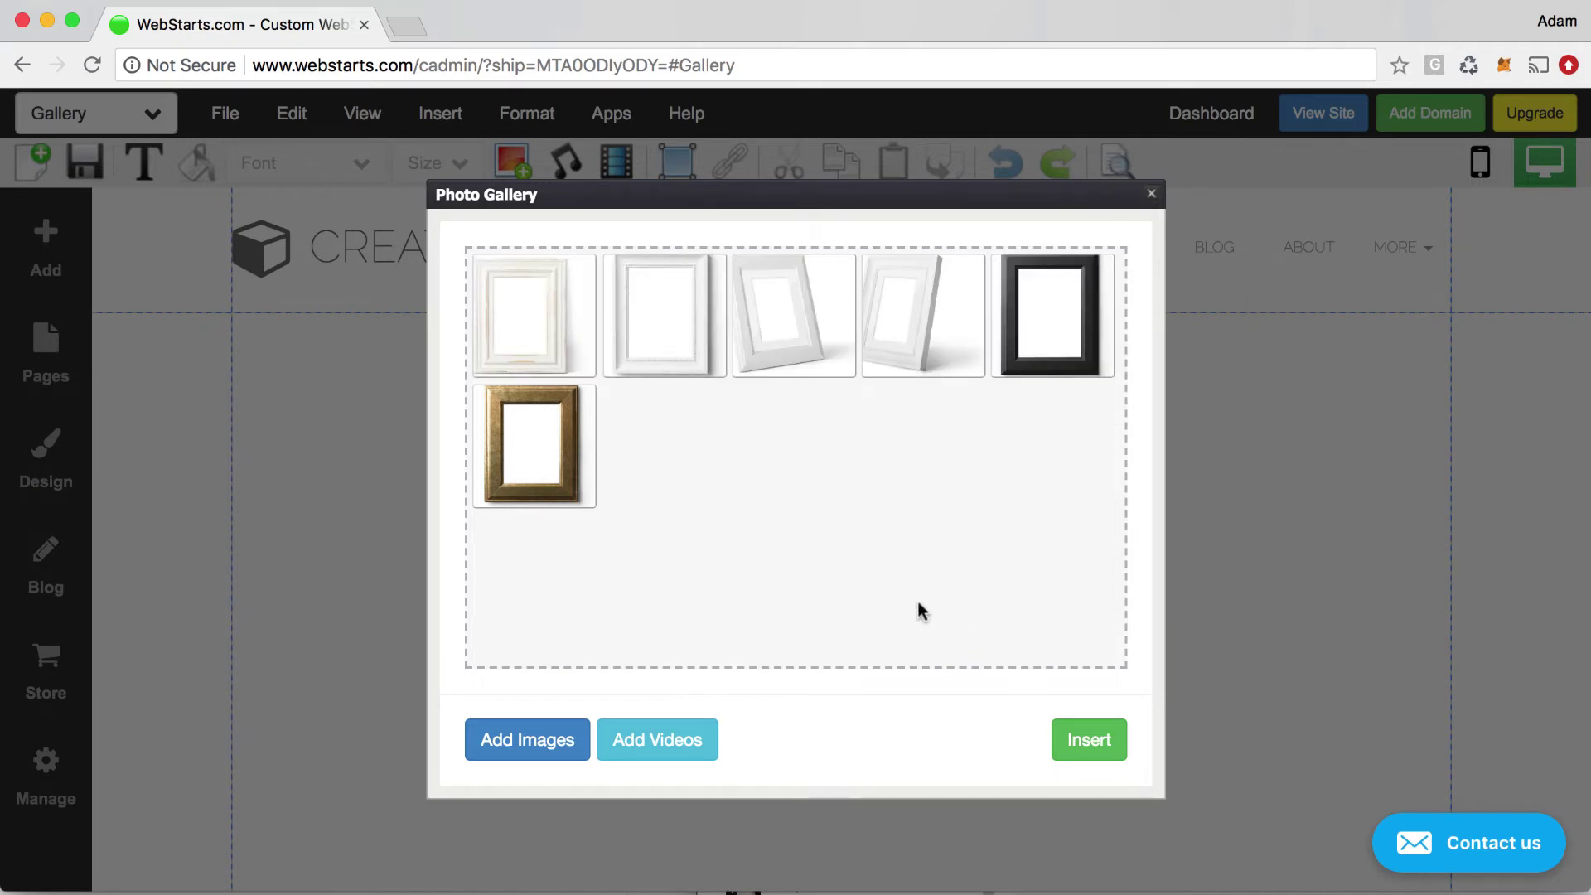
click(1091, 740)
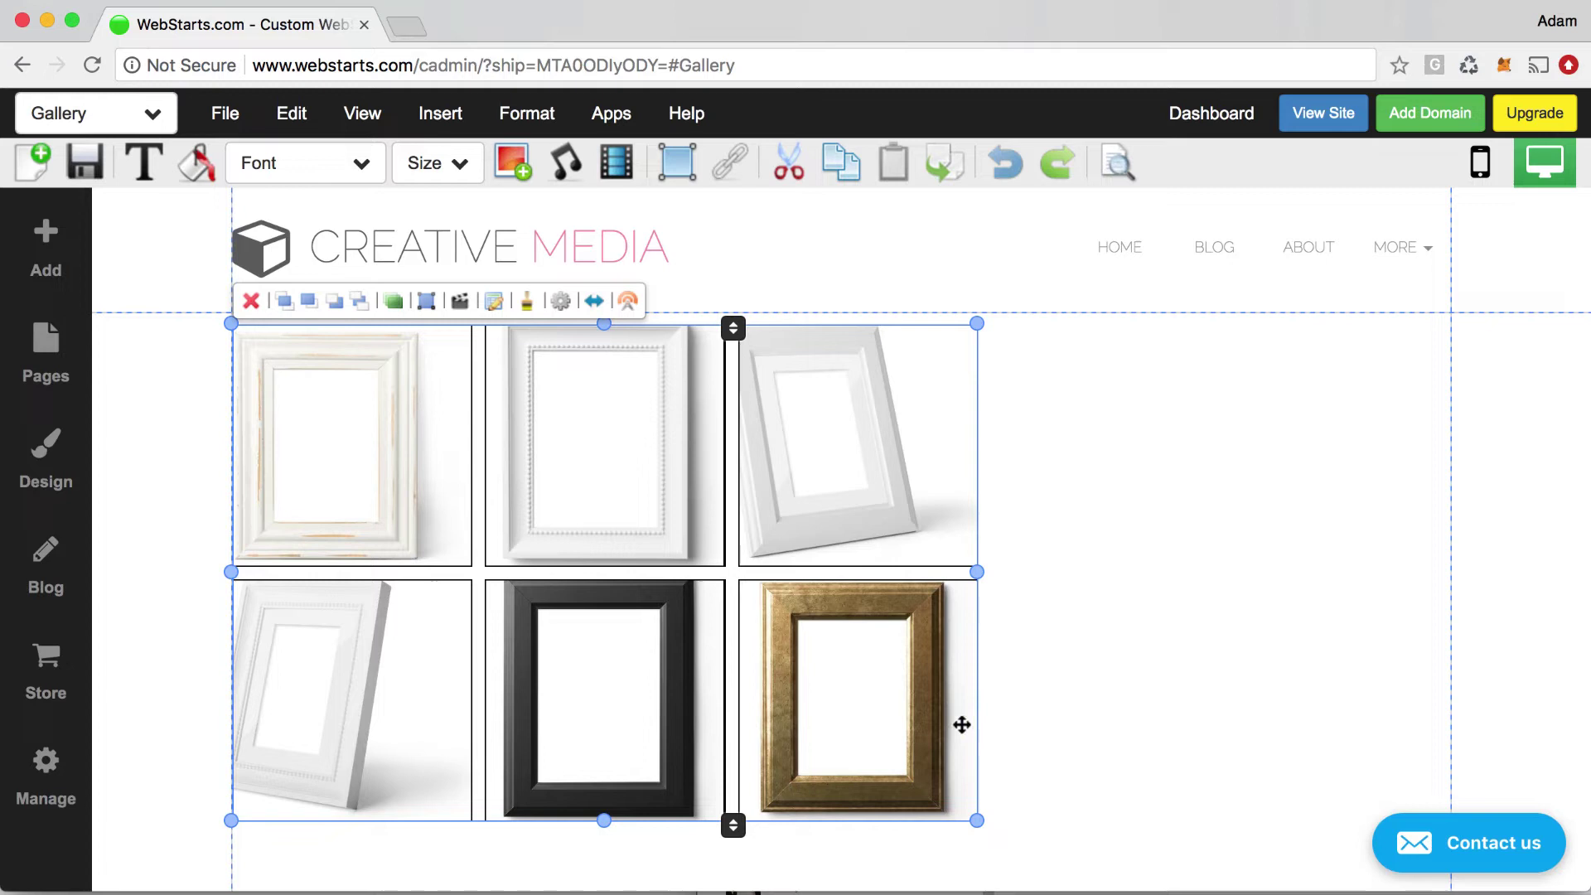
drag(613, 596, 857, 652)
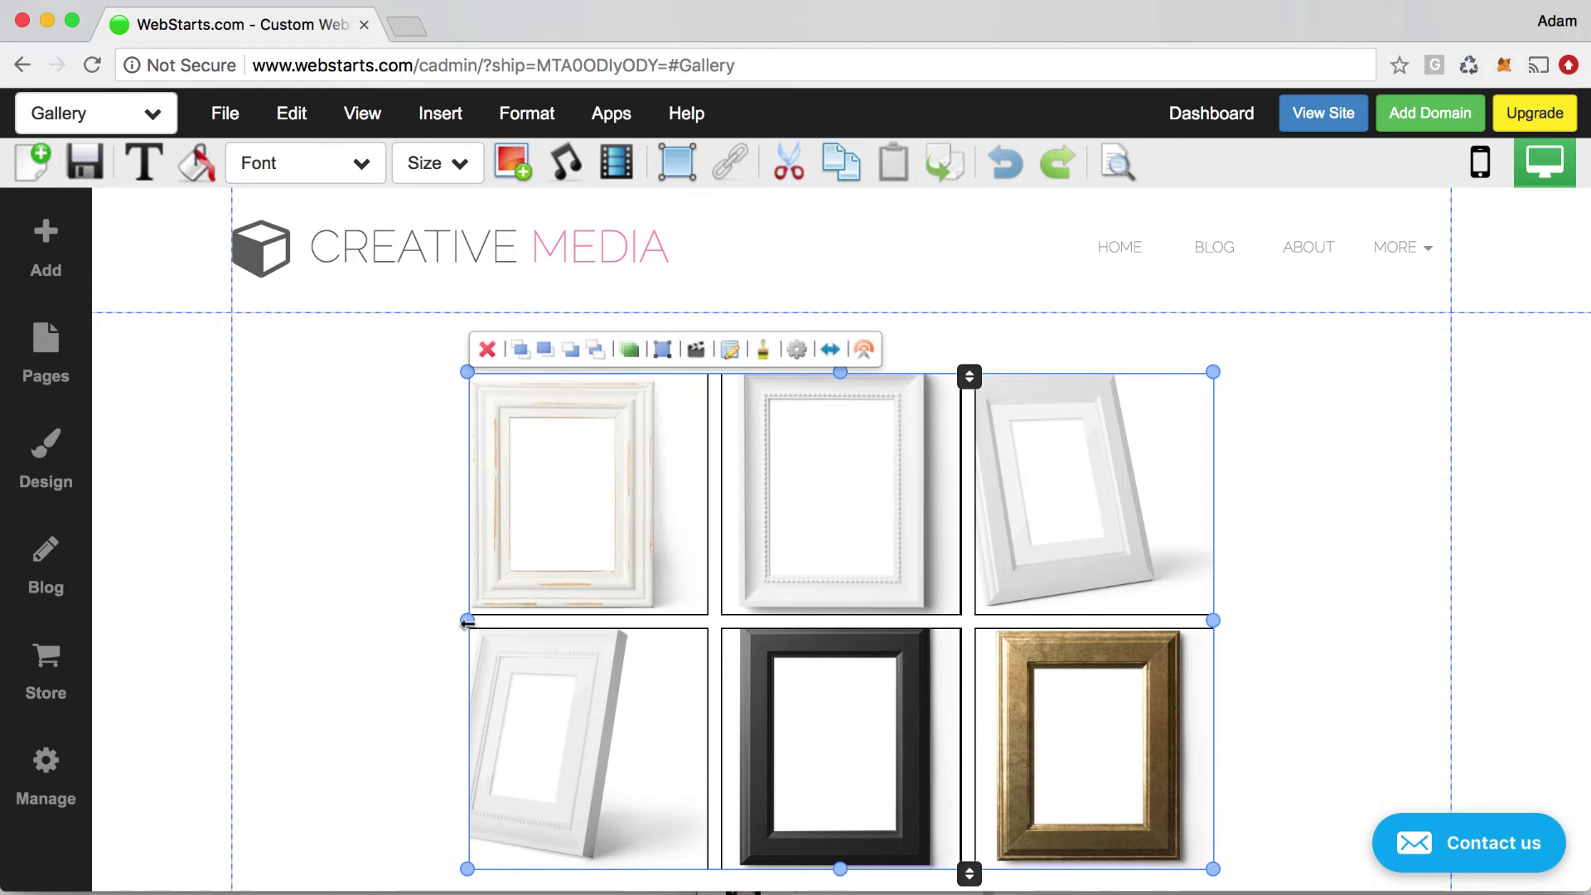
drag(467, 622, 367, 630)
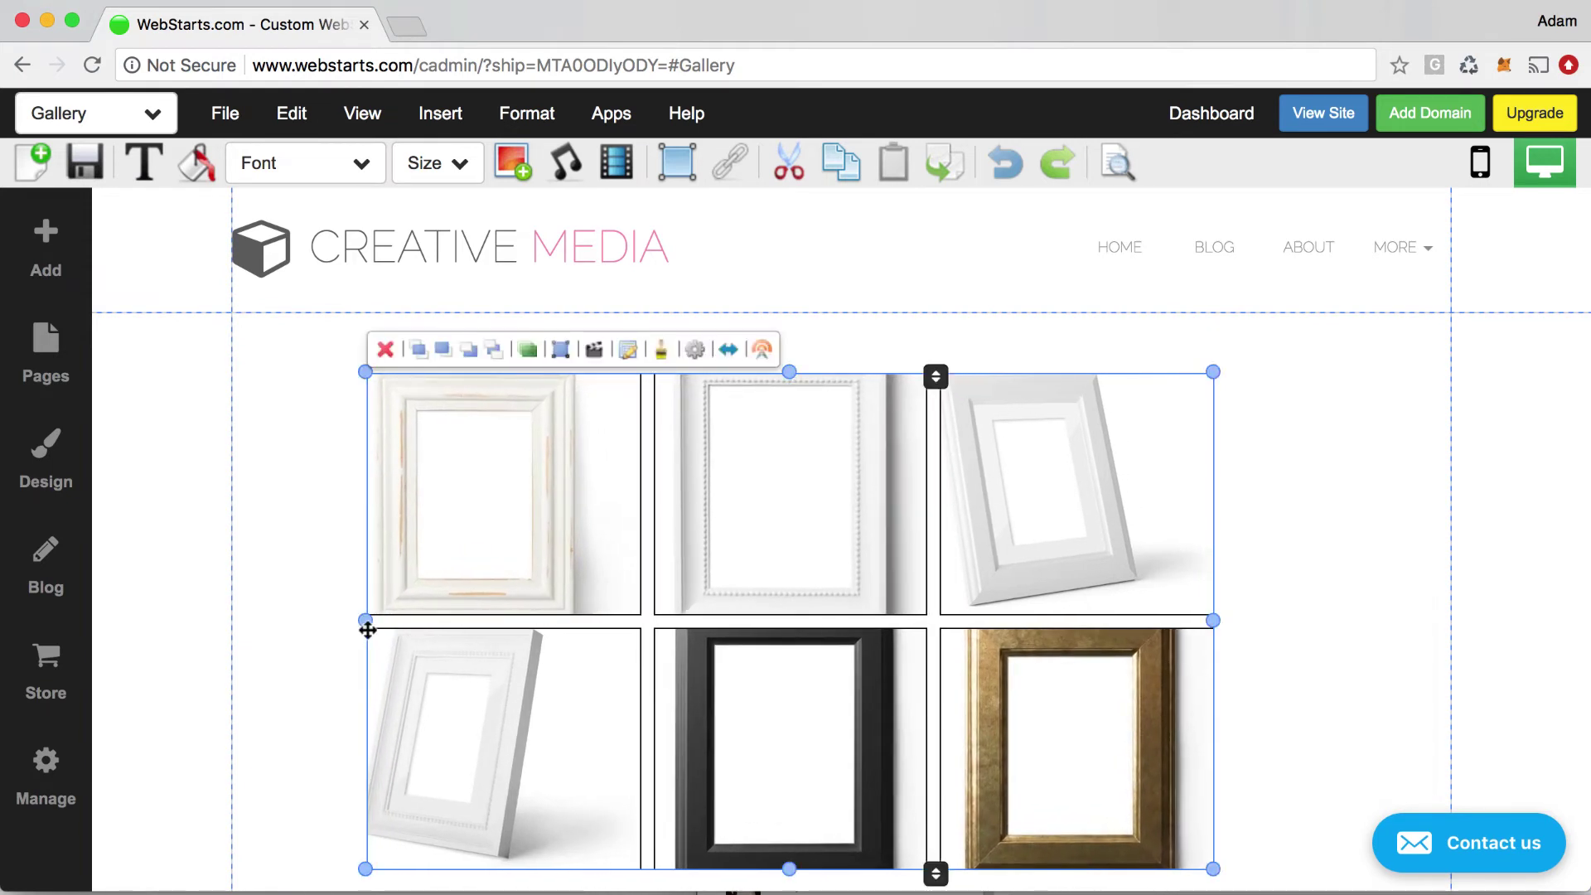
Step: Expand the gallery to full width and drag its top and bottom edges to make it much taller
click(729, 351)
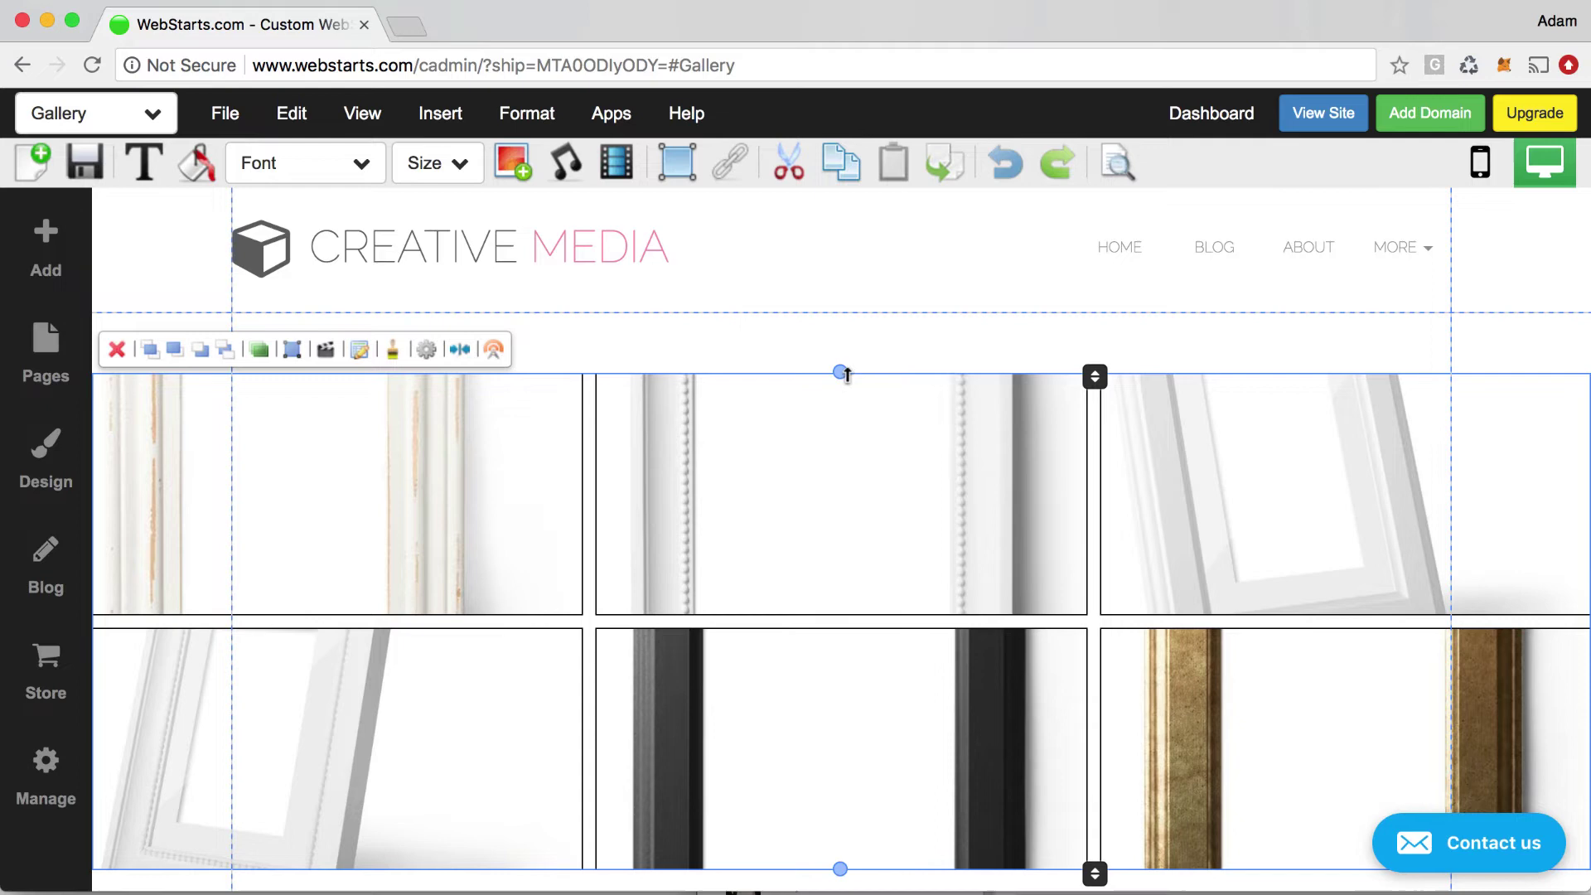
drag(841, 370, 848, 312)
scroll(930, 643, down, 5)
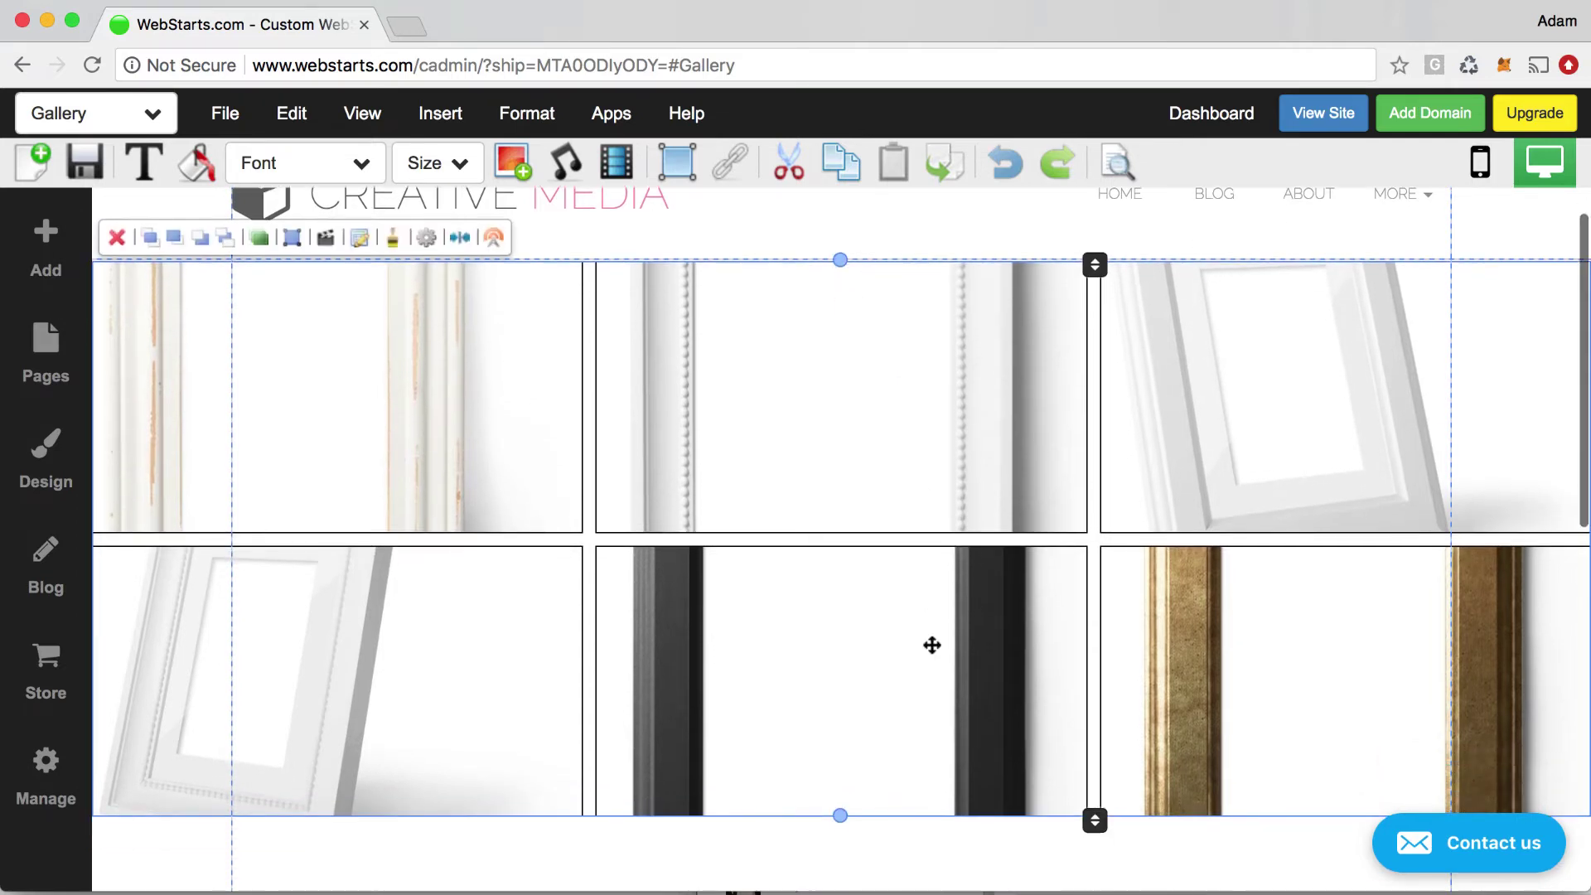
click(870, 807)
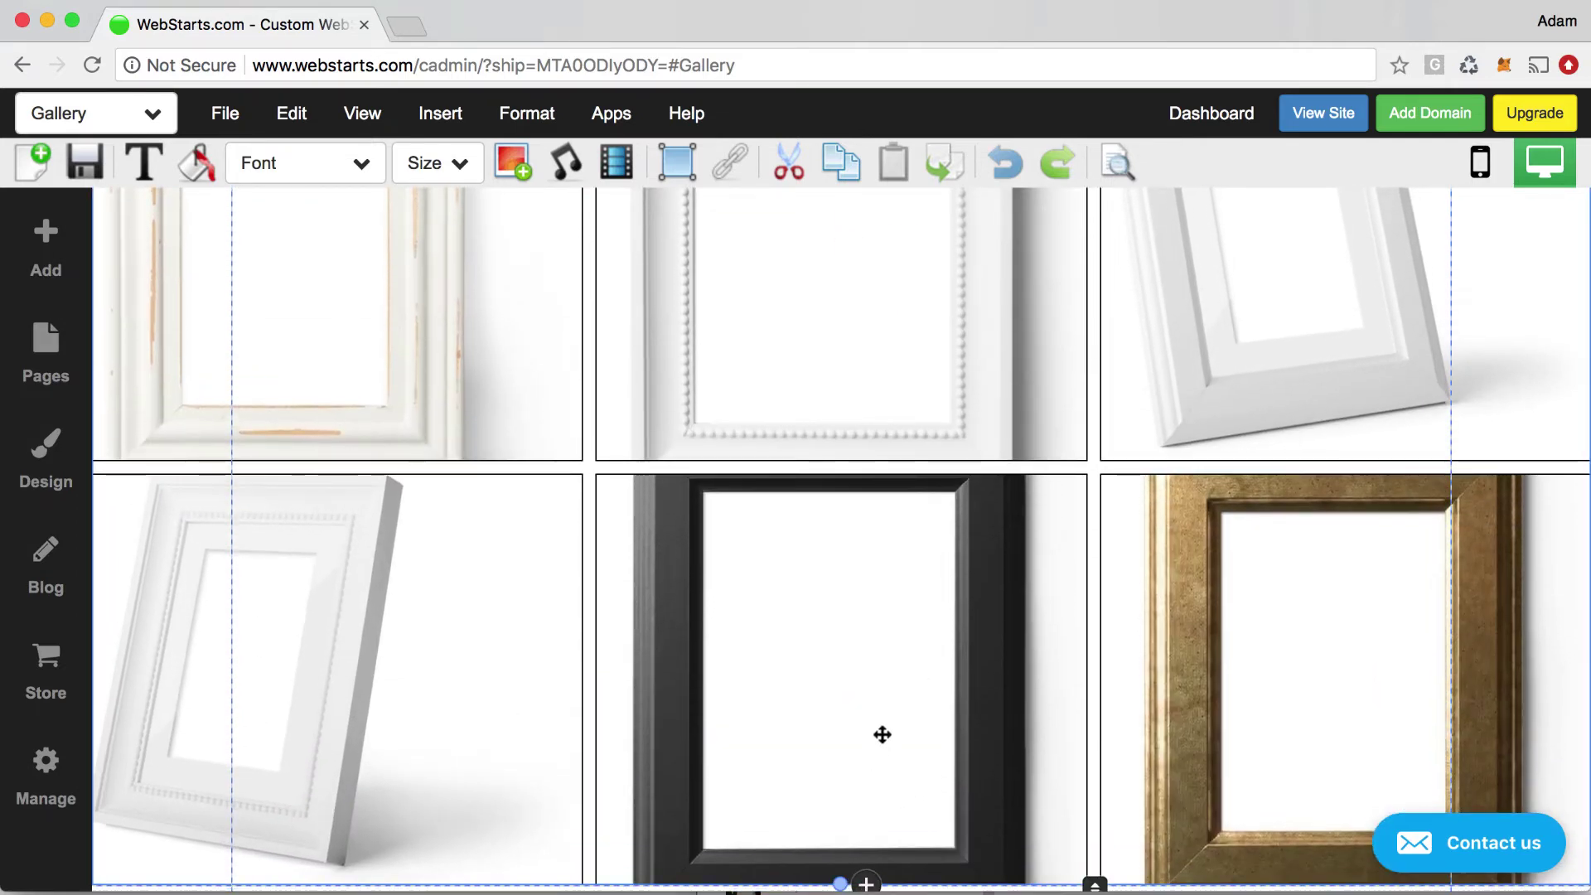
scroll(874, 729, down, 5)
drag(837, 507, 862, 860)
scroll(864, 600, up, 8)
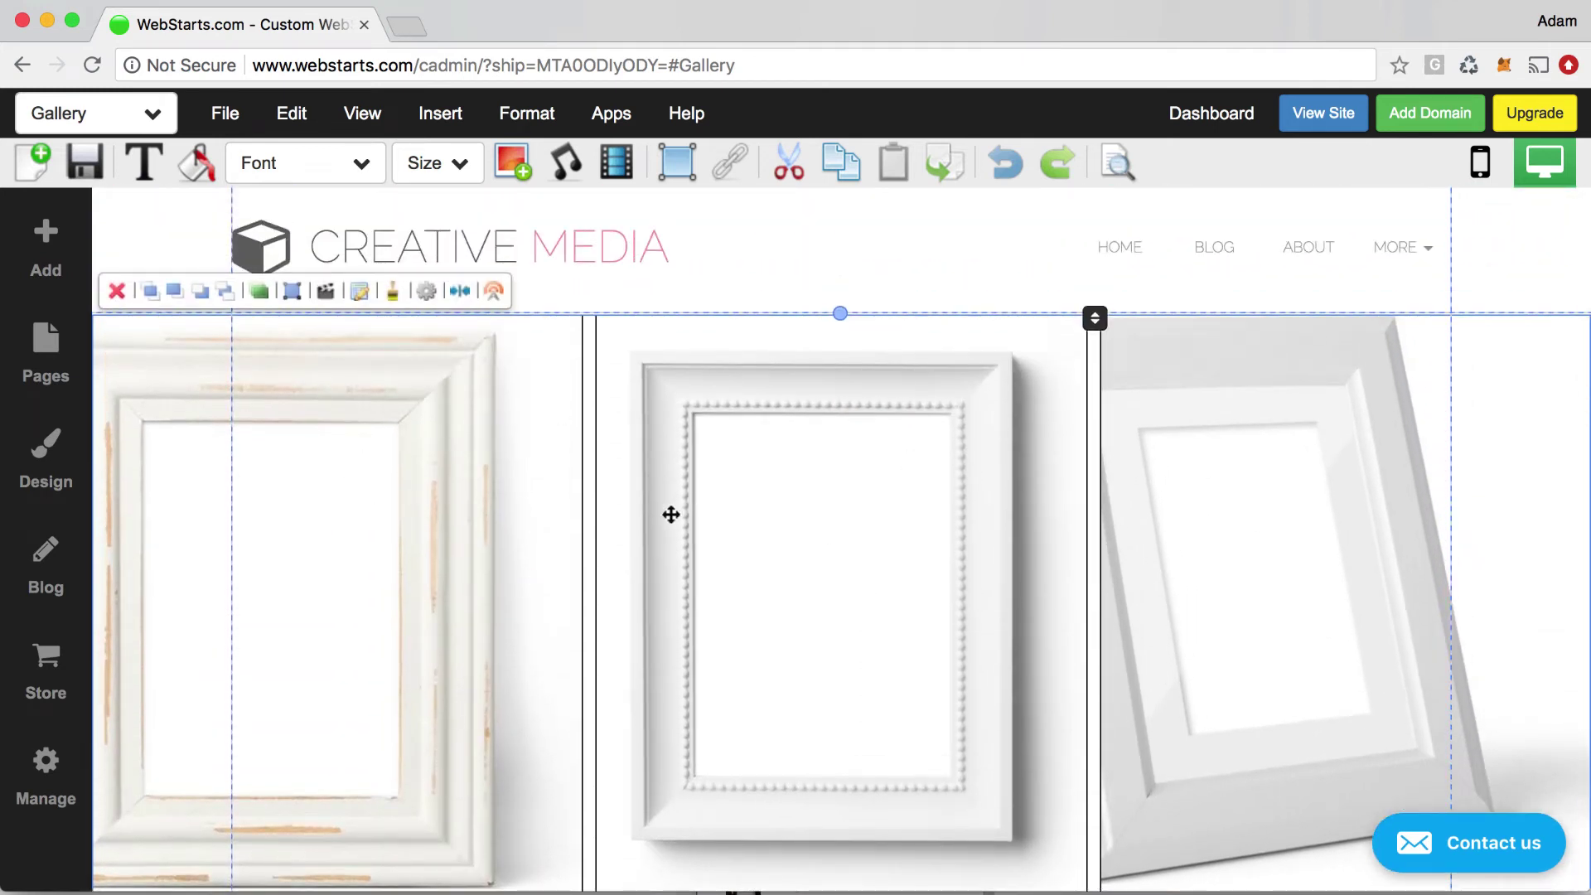
scroll(671, 515, down, 1)
scroll(563, 497, down, 3)
scroll(563, 497, up, 4)
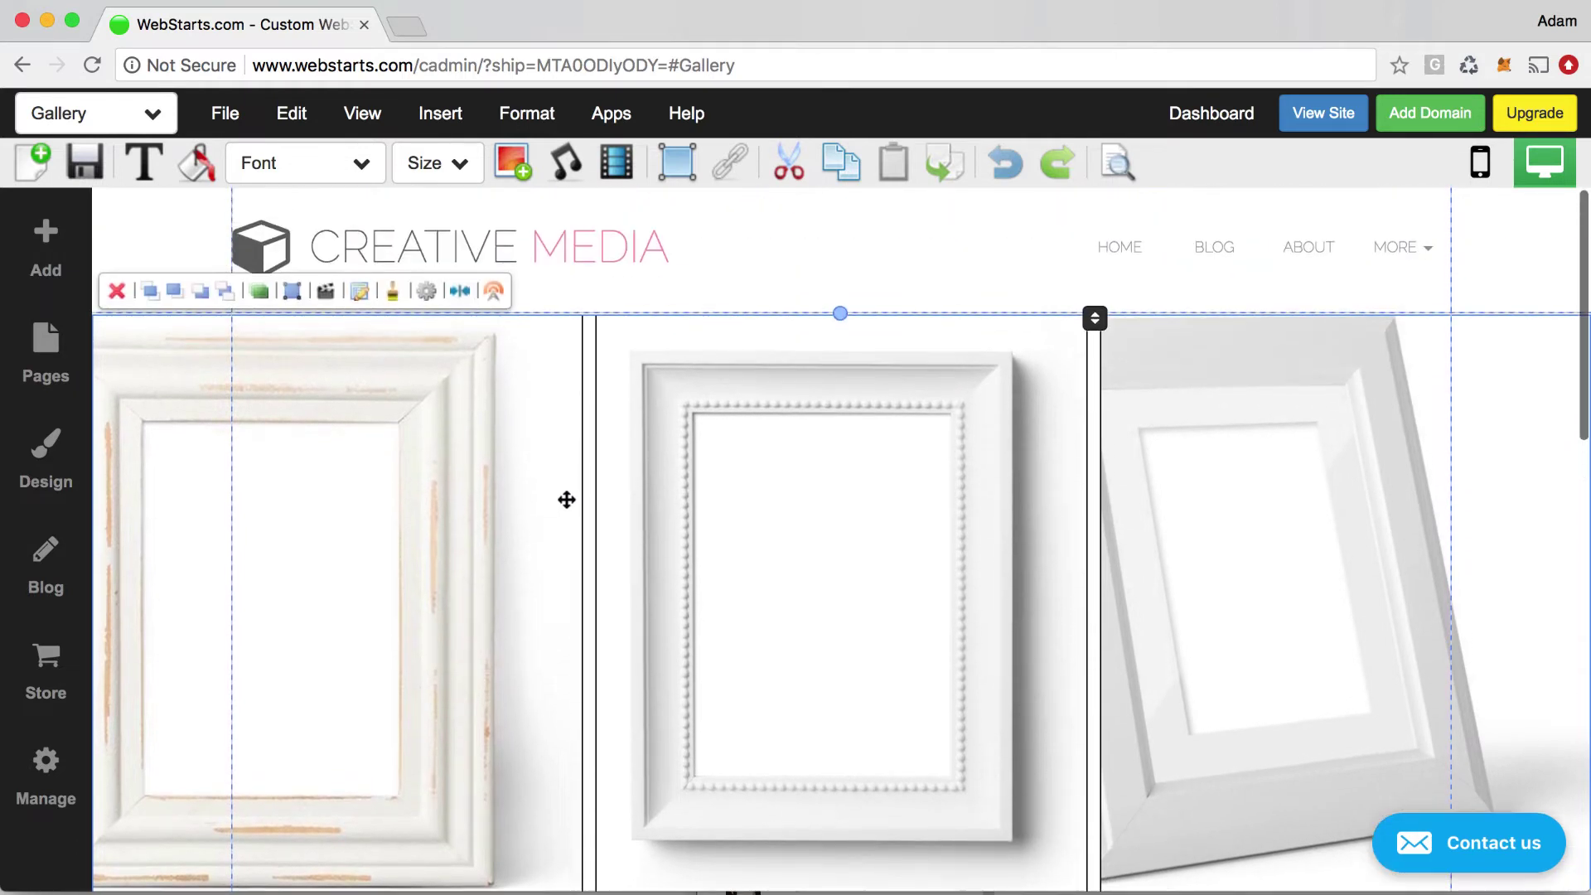
Step: Return the gallery to fixed content width, aligned with the Creative Media logo
click(462, 291)
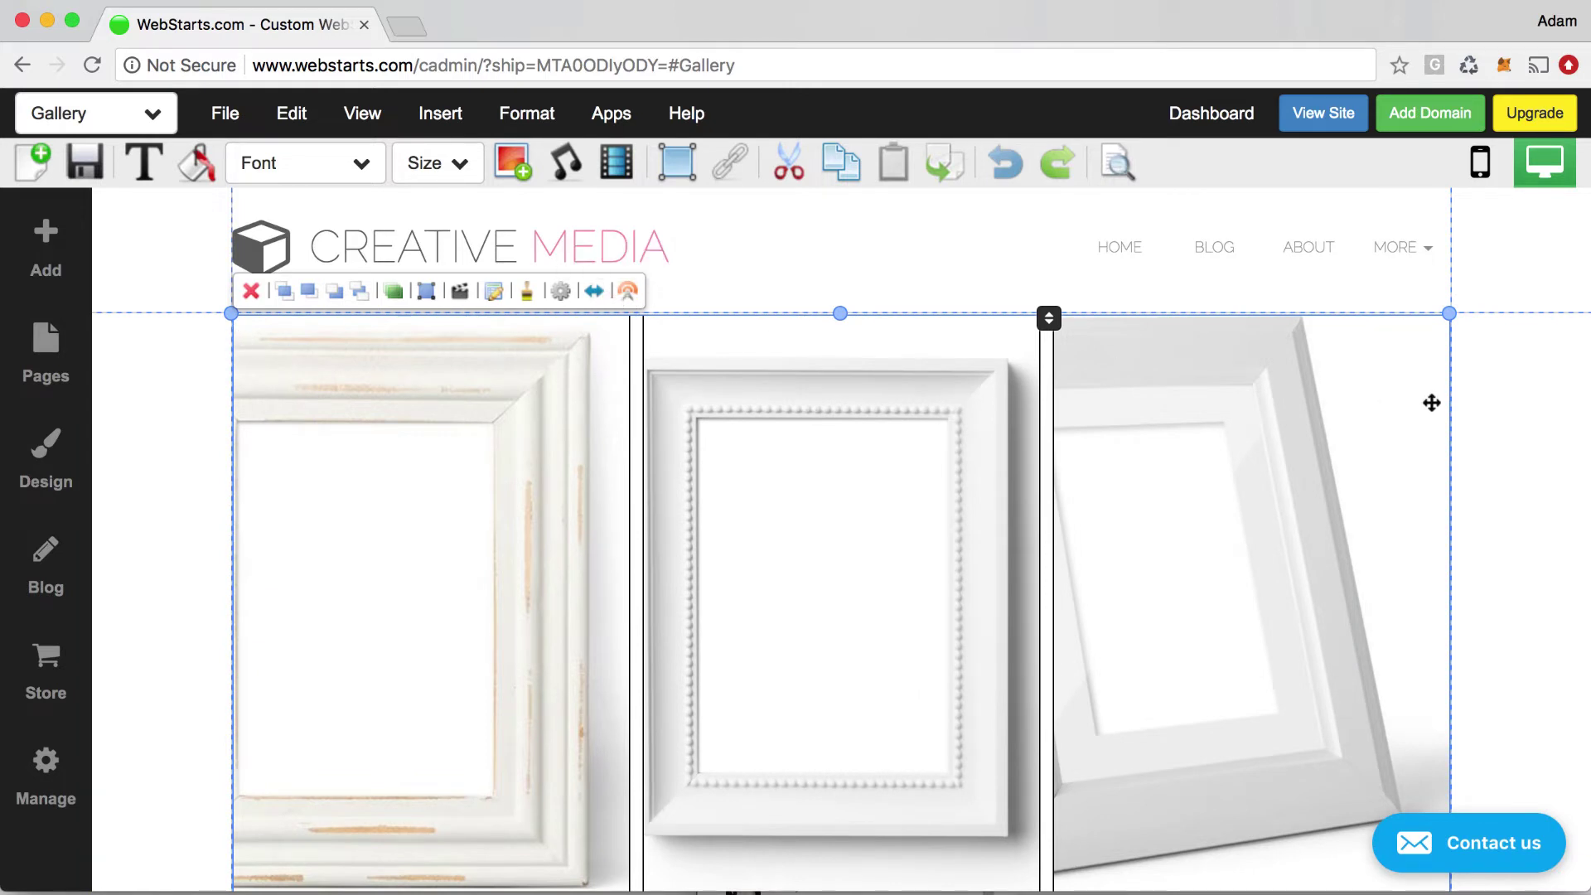
scroll(1398, 421, down, 1)
scroll(1399, 419, down, 3)
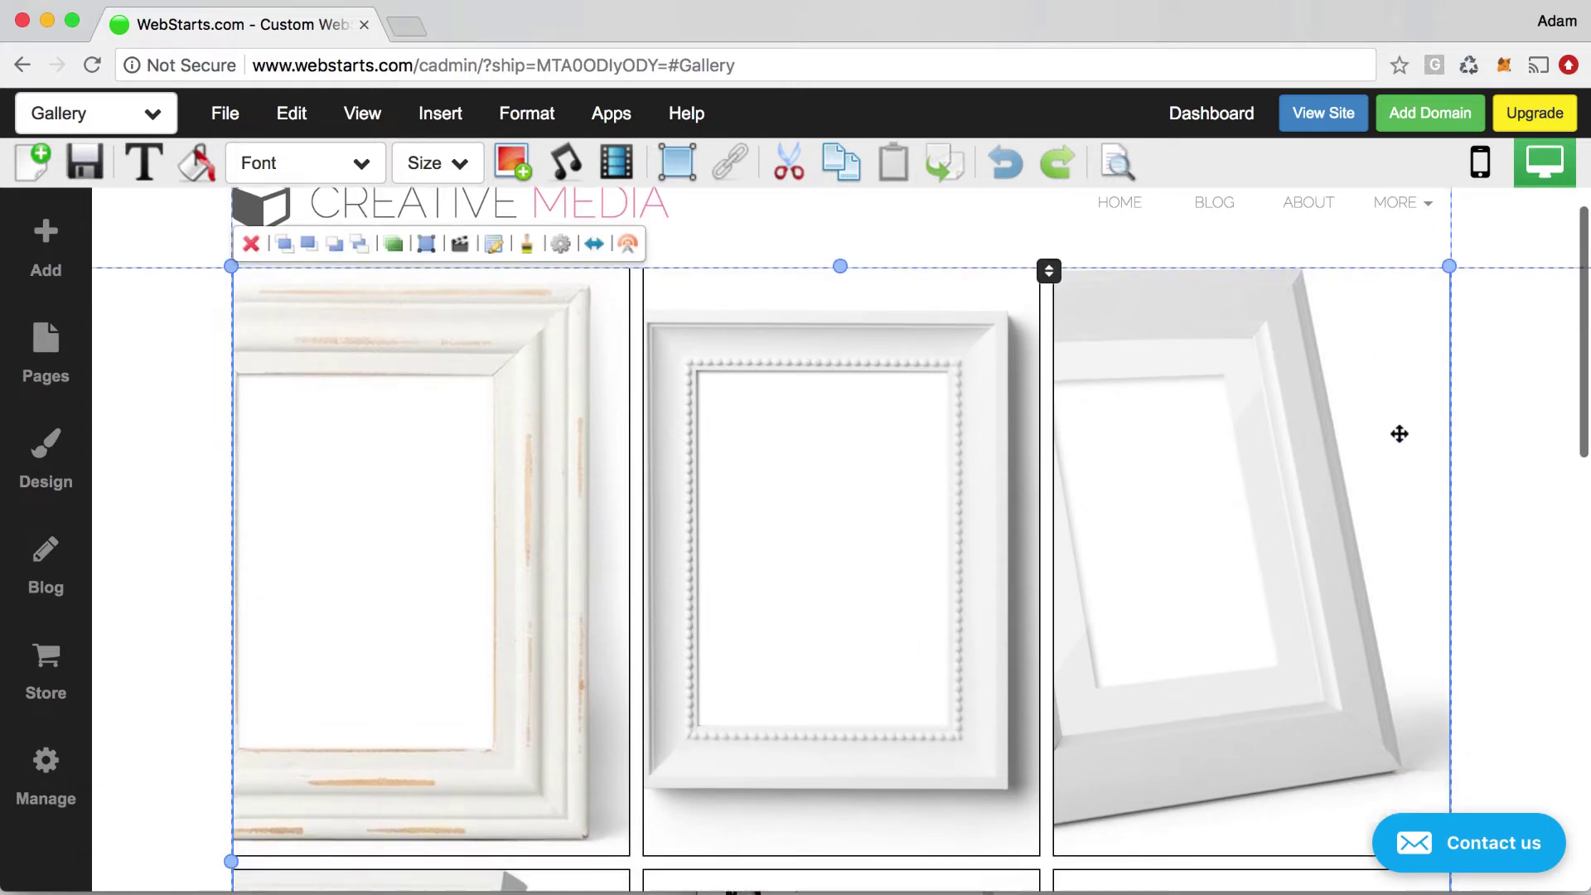
scroll(1399, 434, up, 3)
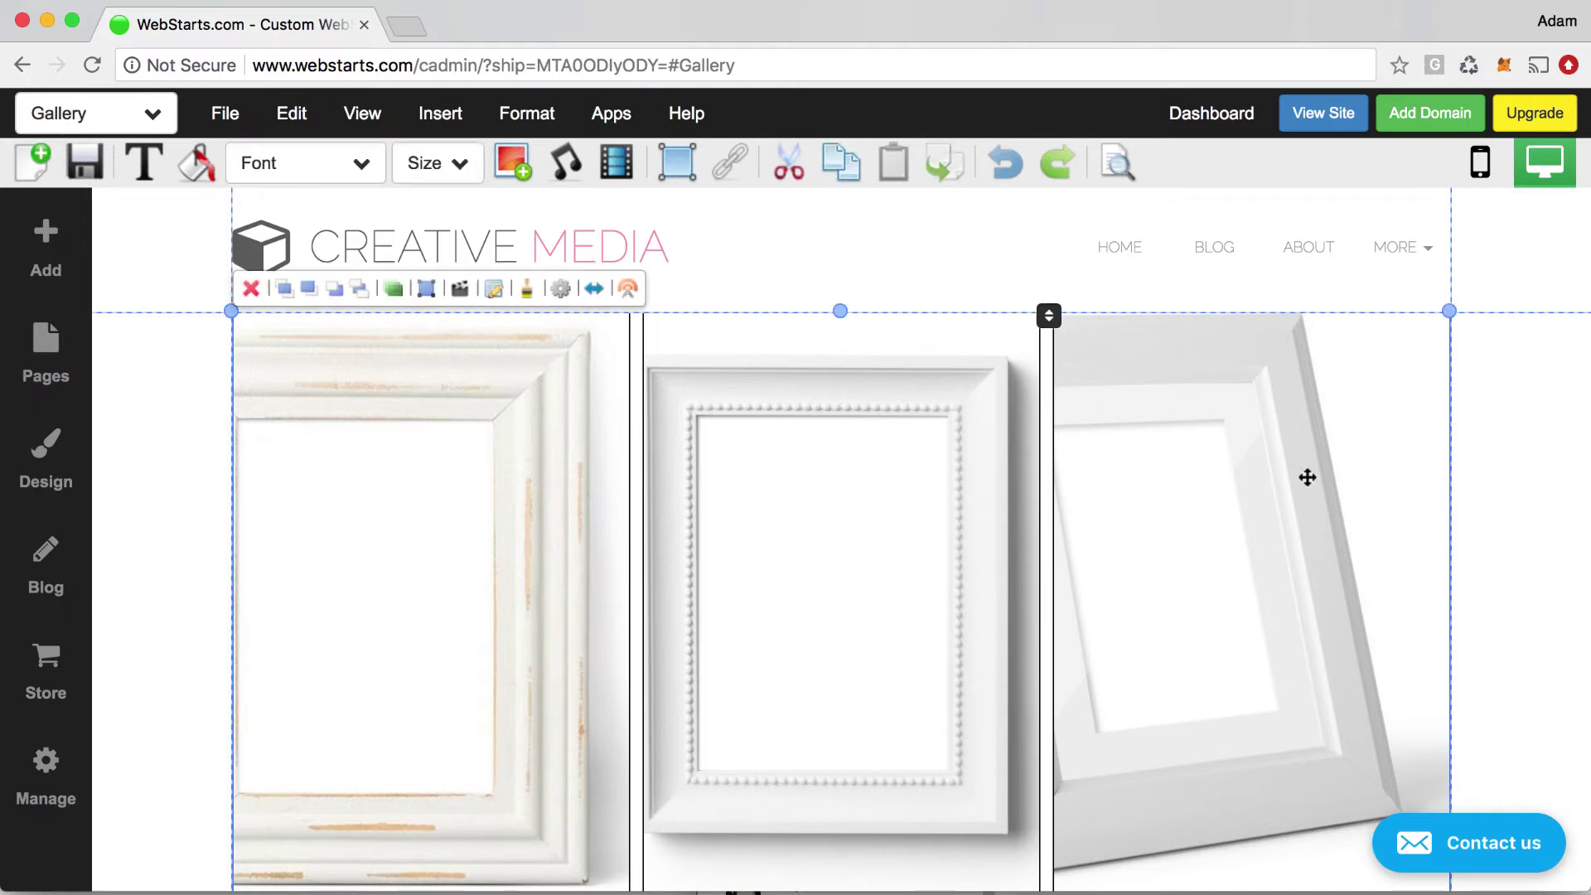
Step: Set the gallery's image scaling to Center in Gallery Settings
click(561, 289)
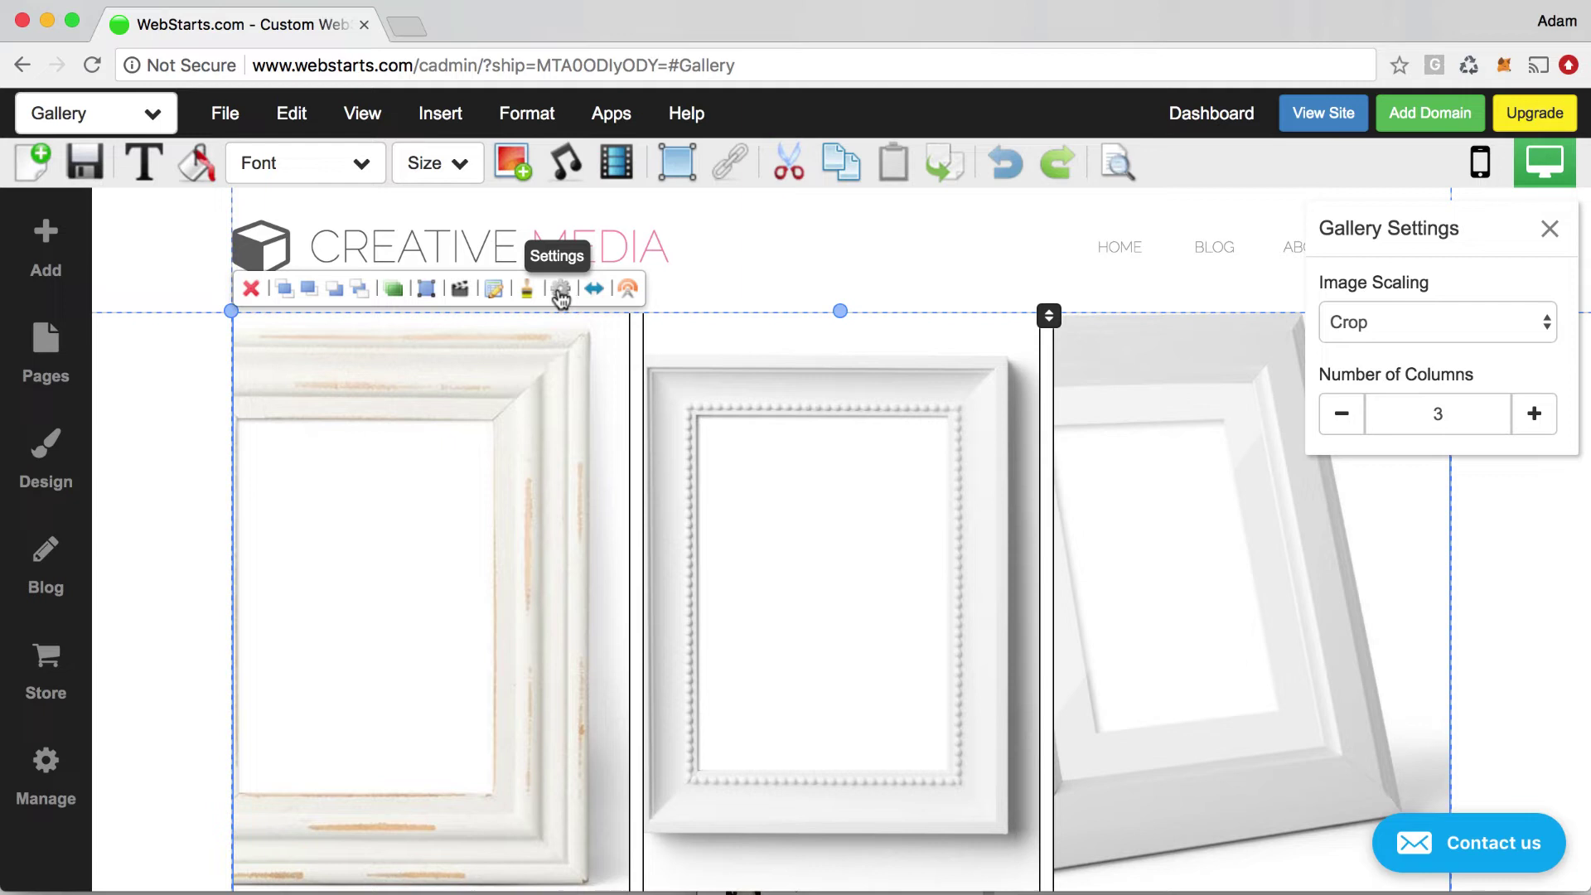
click(1342, 336)
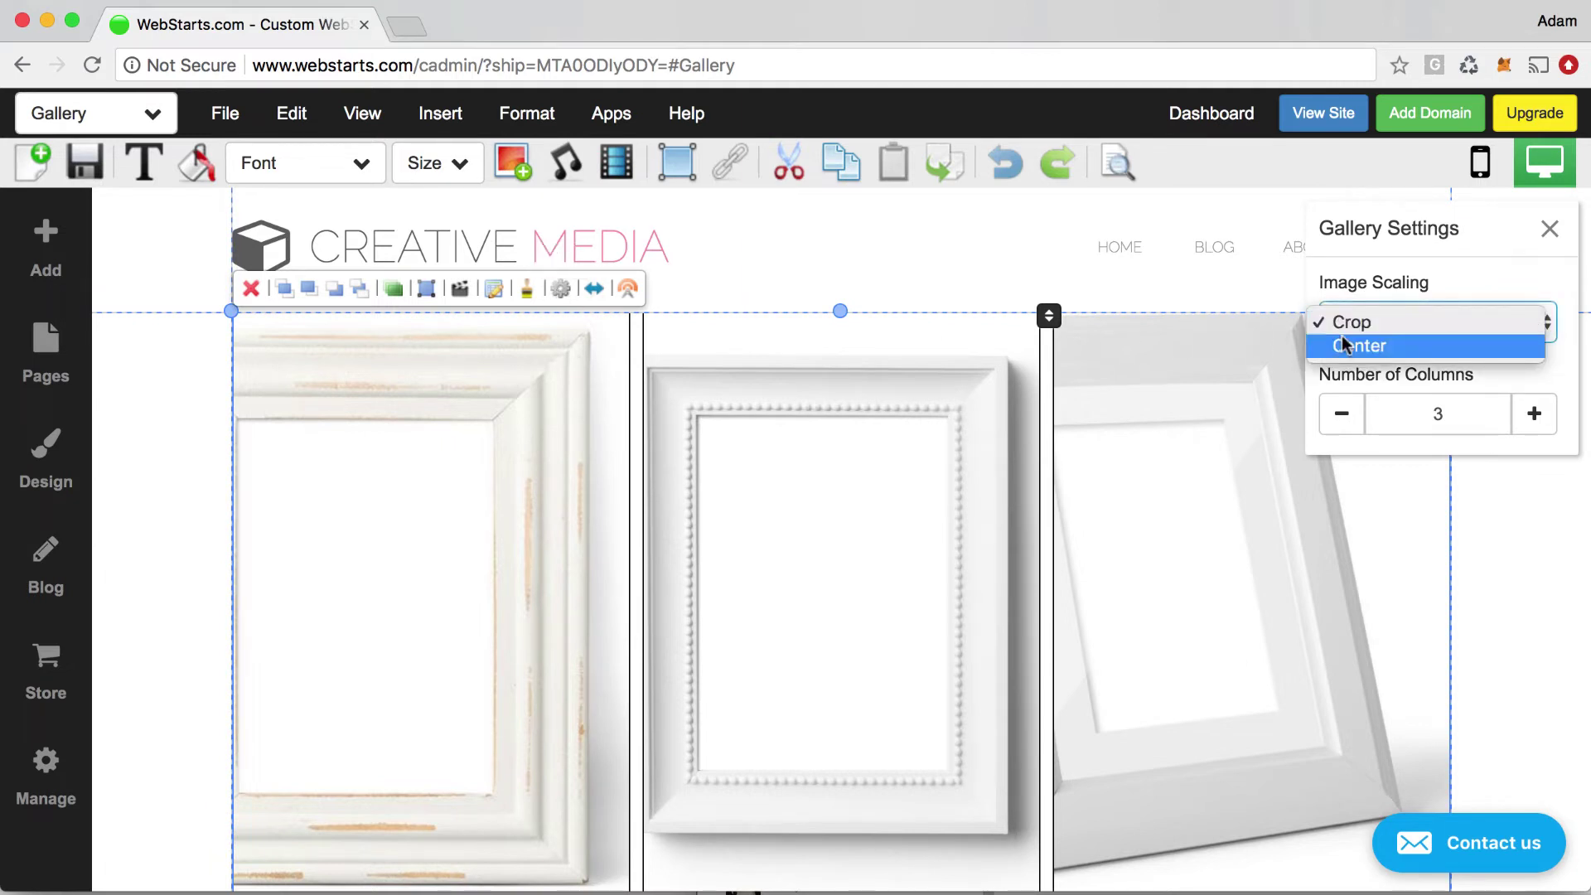
click(1348, 347)
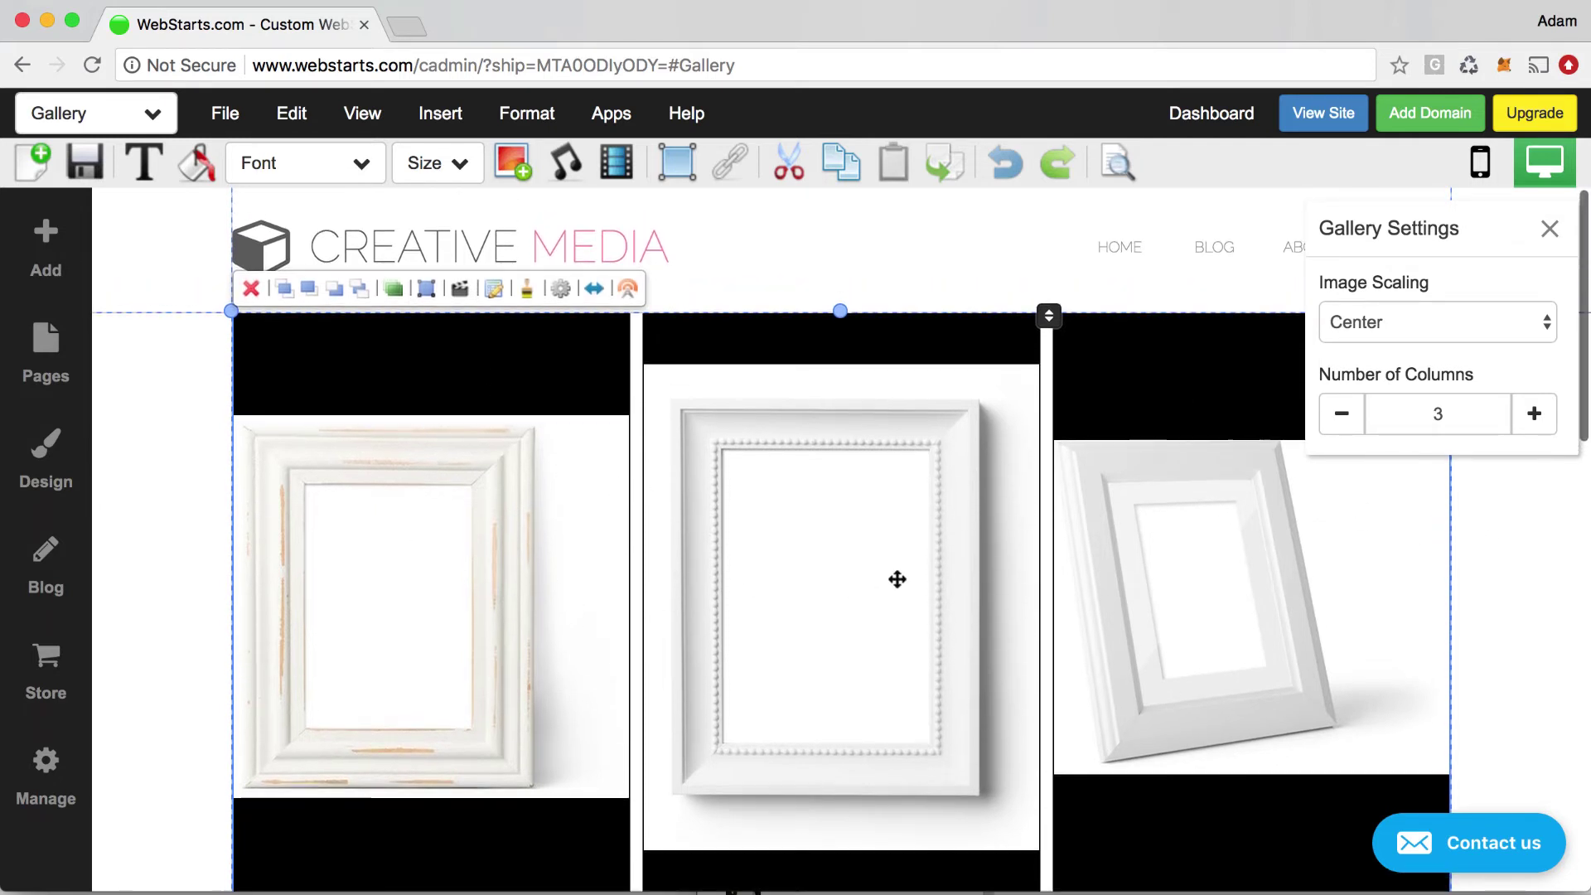
Step: Try the gallery at two and four columns, then settle on three columns
scroll(1024, 573, down, 5)
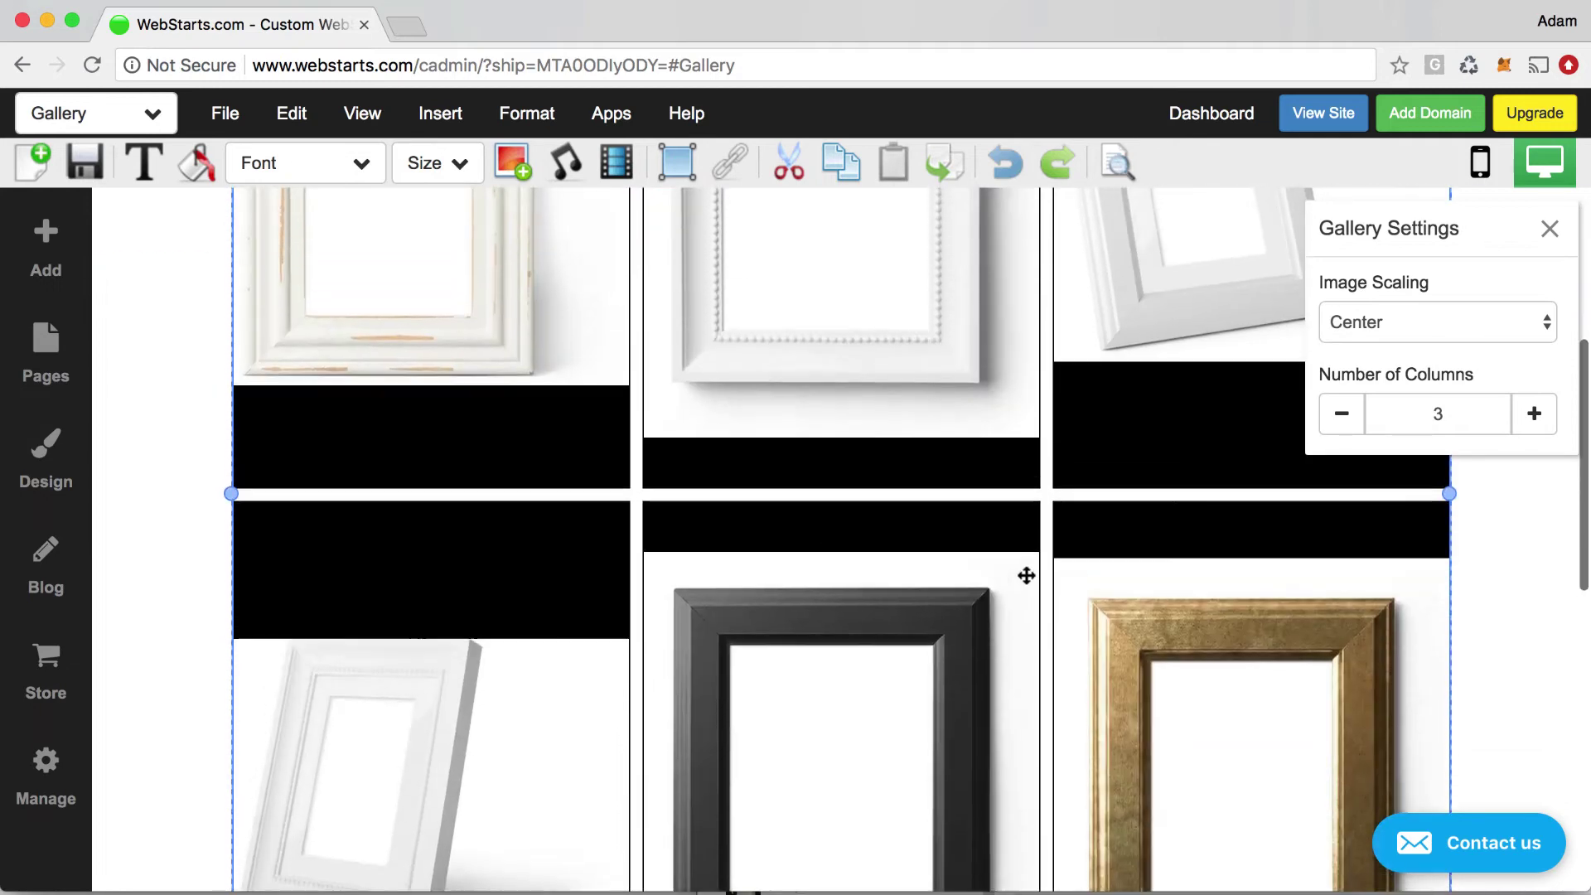
scroll(1077, 580, up, 4)
click(1341, 414)
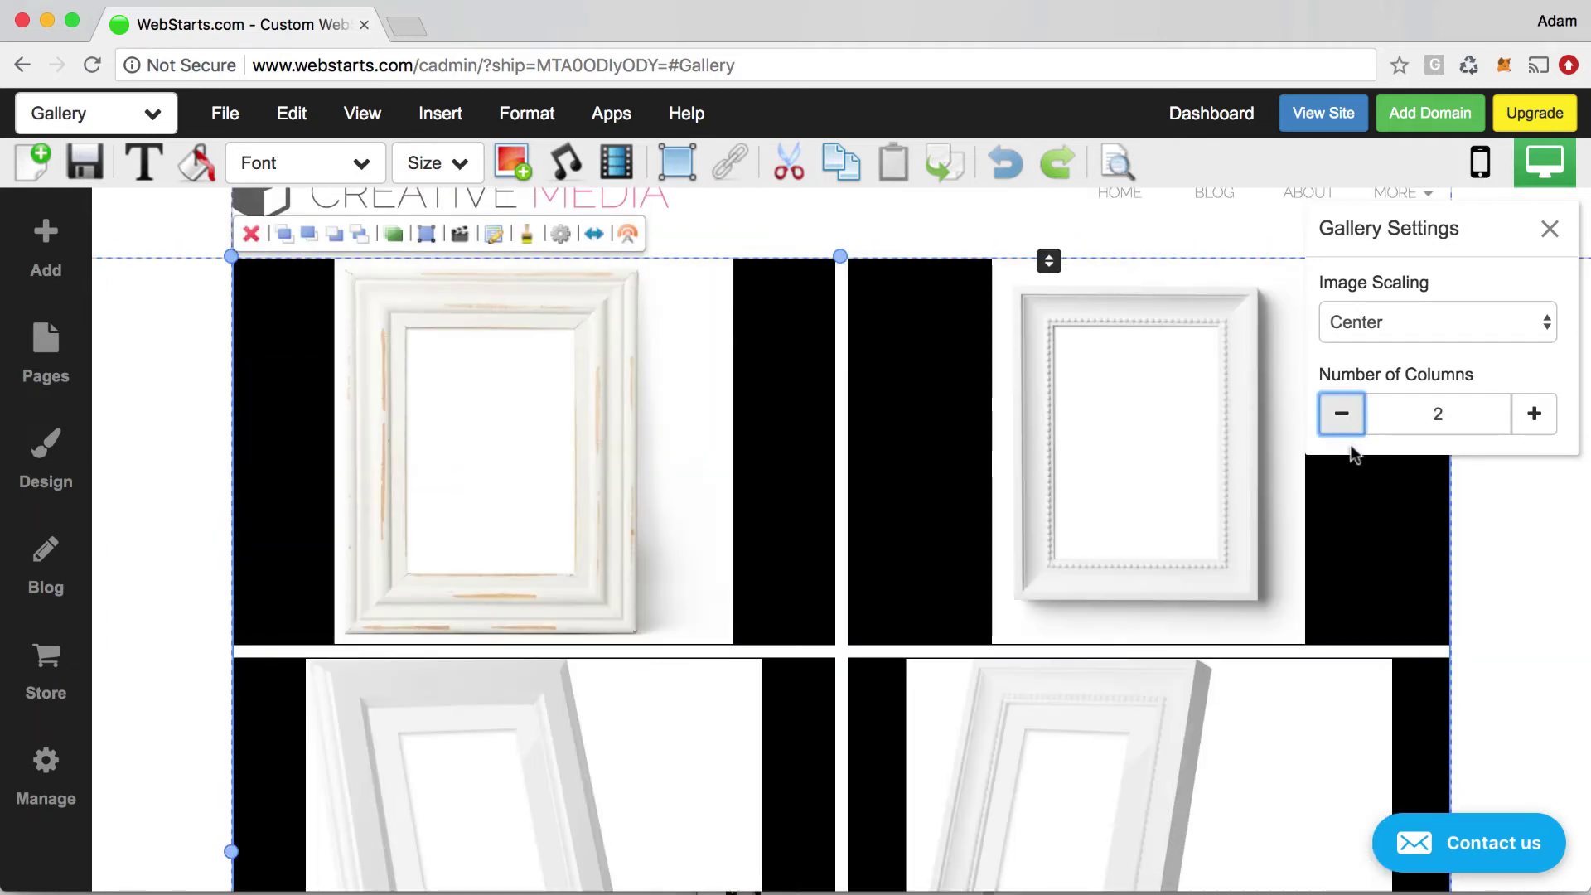
scroll(1306, 517, down, 10)
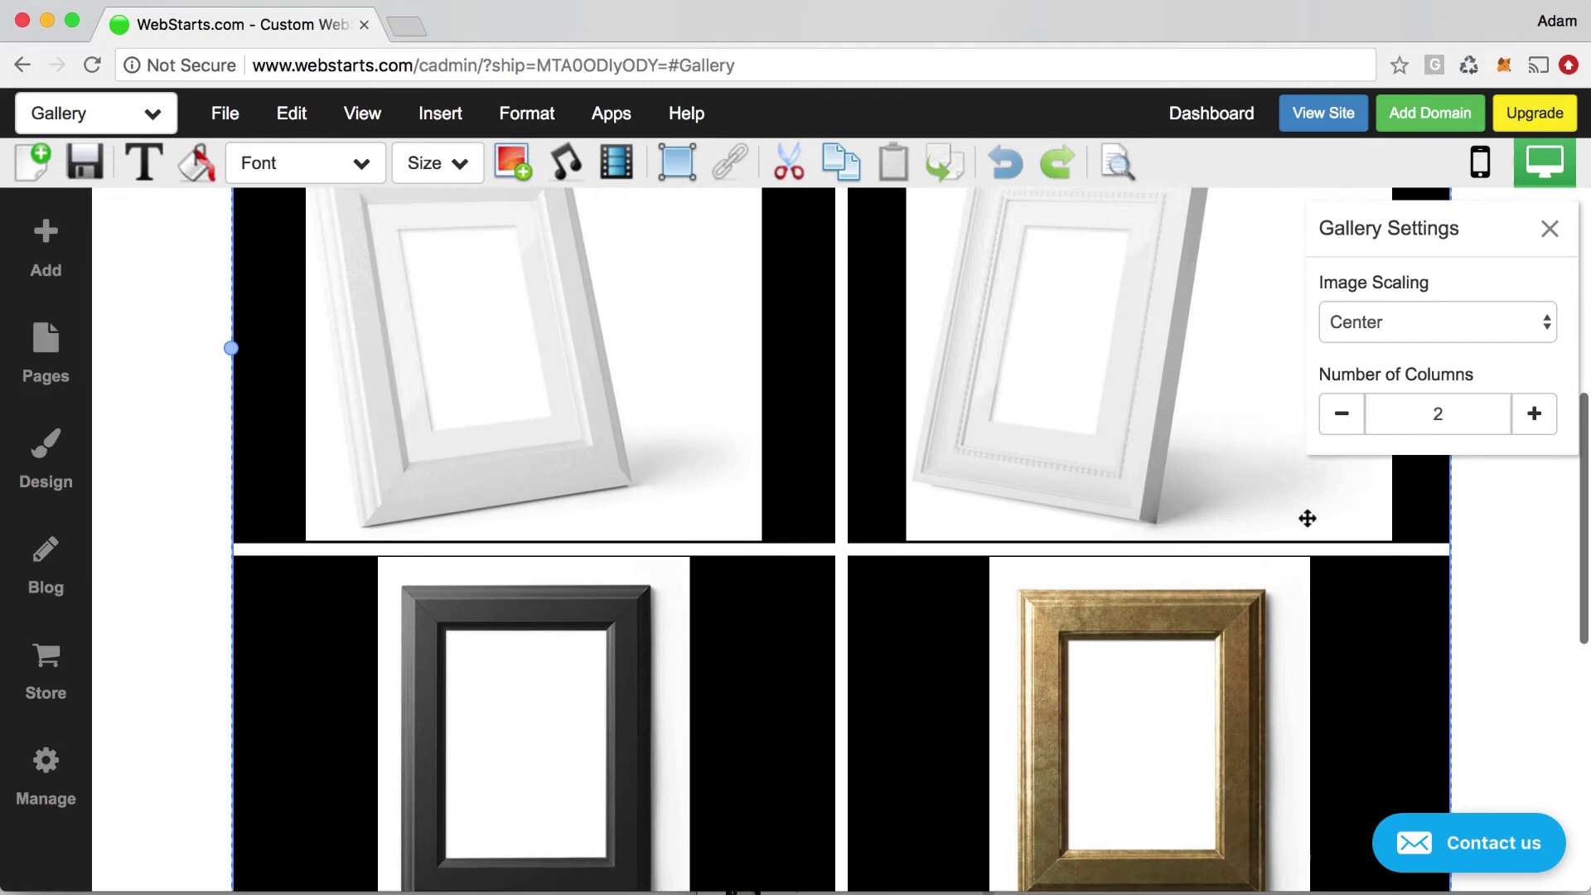
scroll(1308, 518, up, 10)
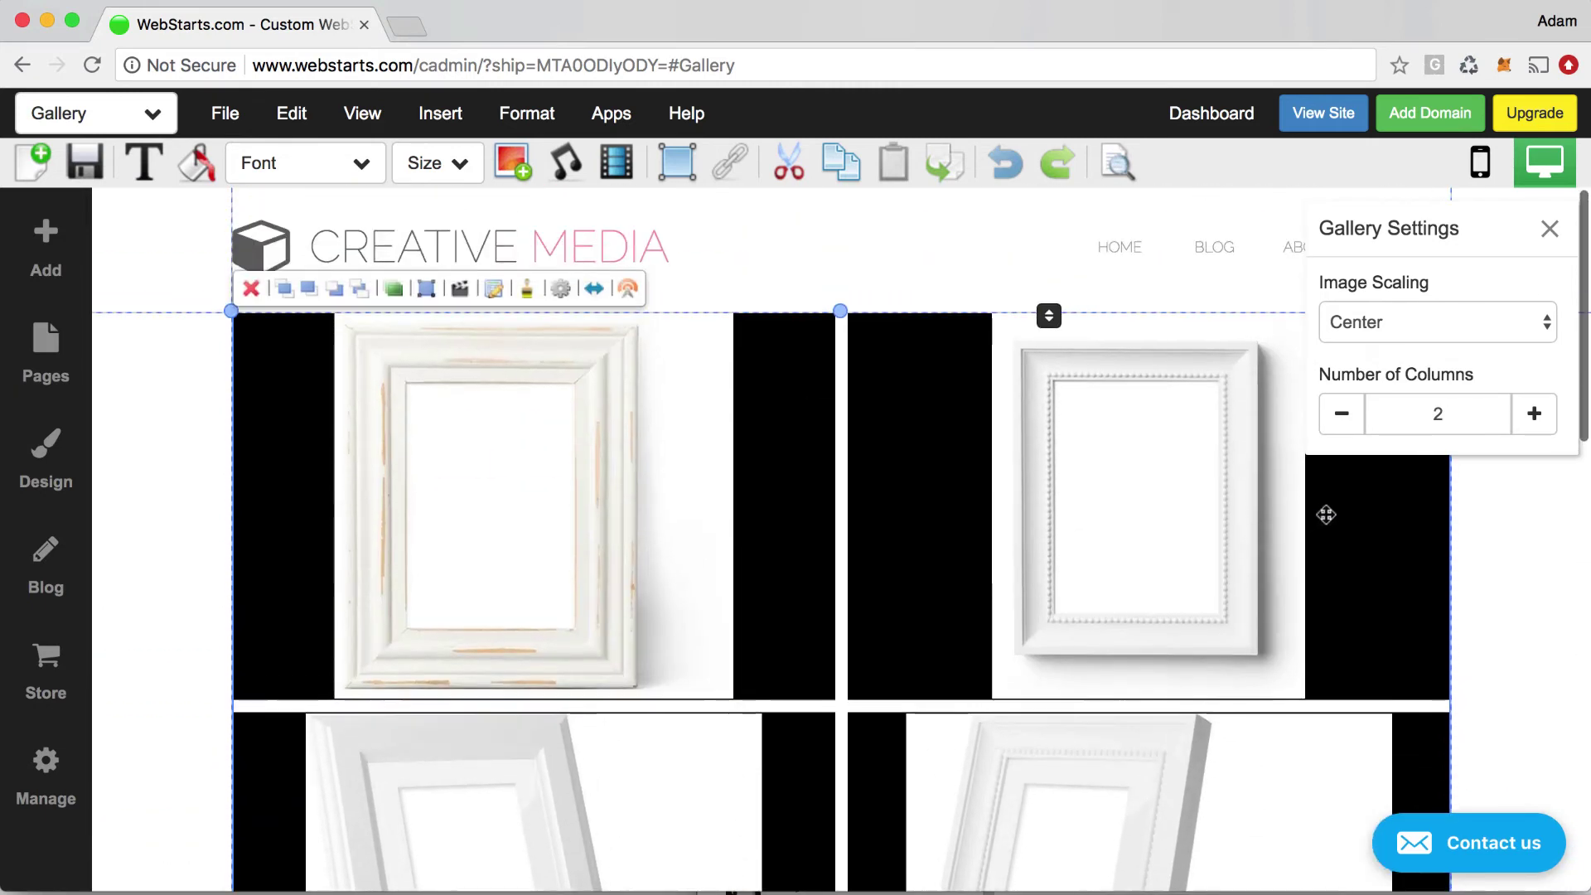
click(1540, 416)
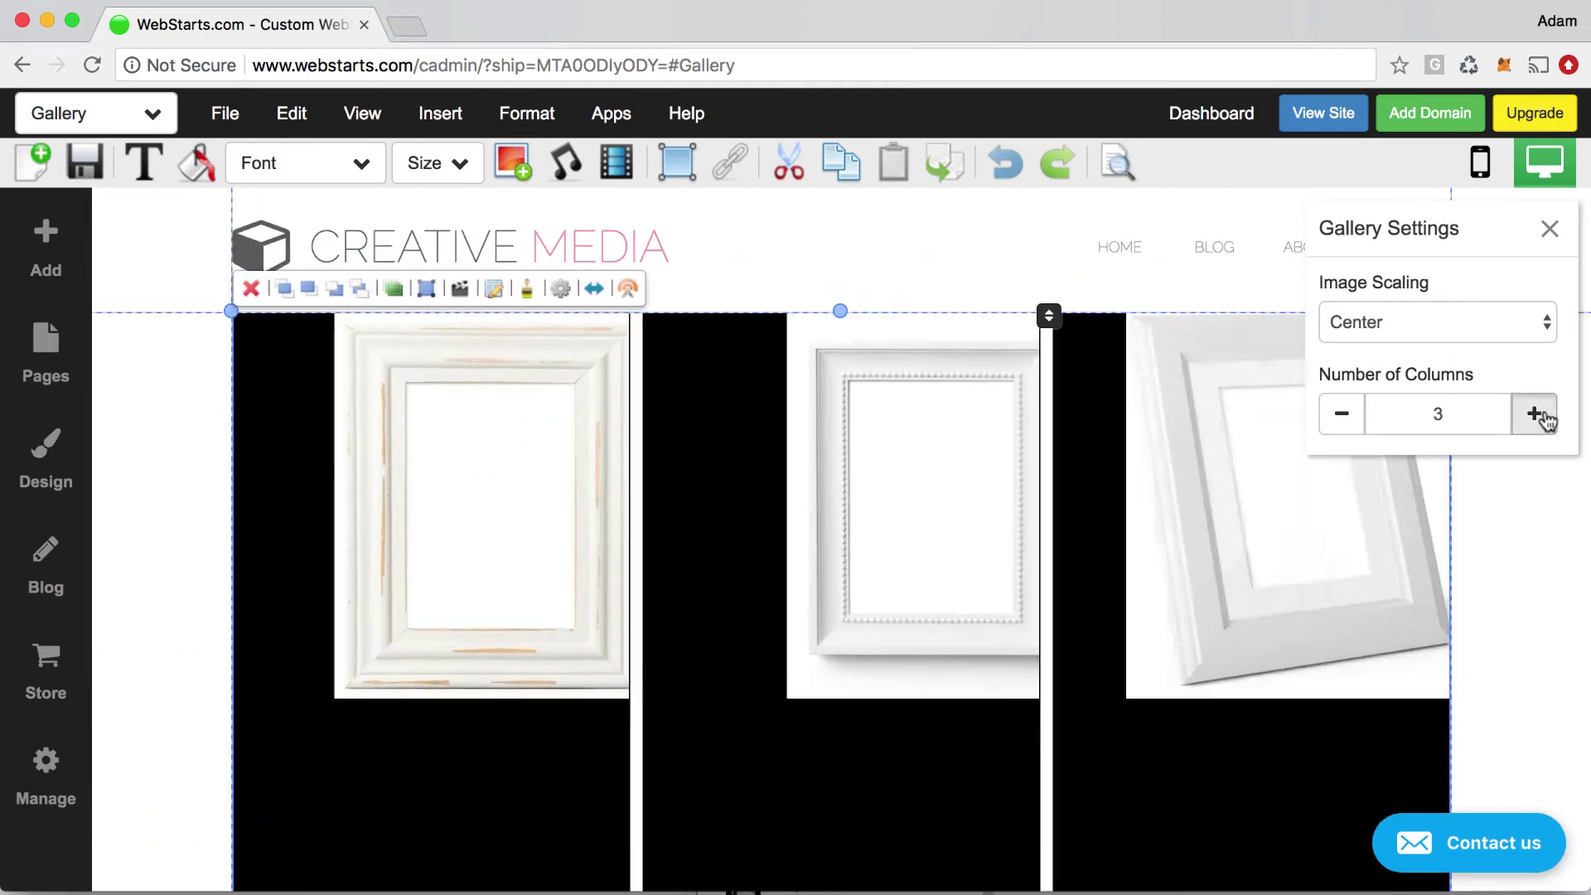
click(1540, 417)
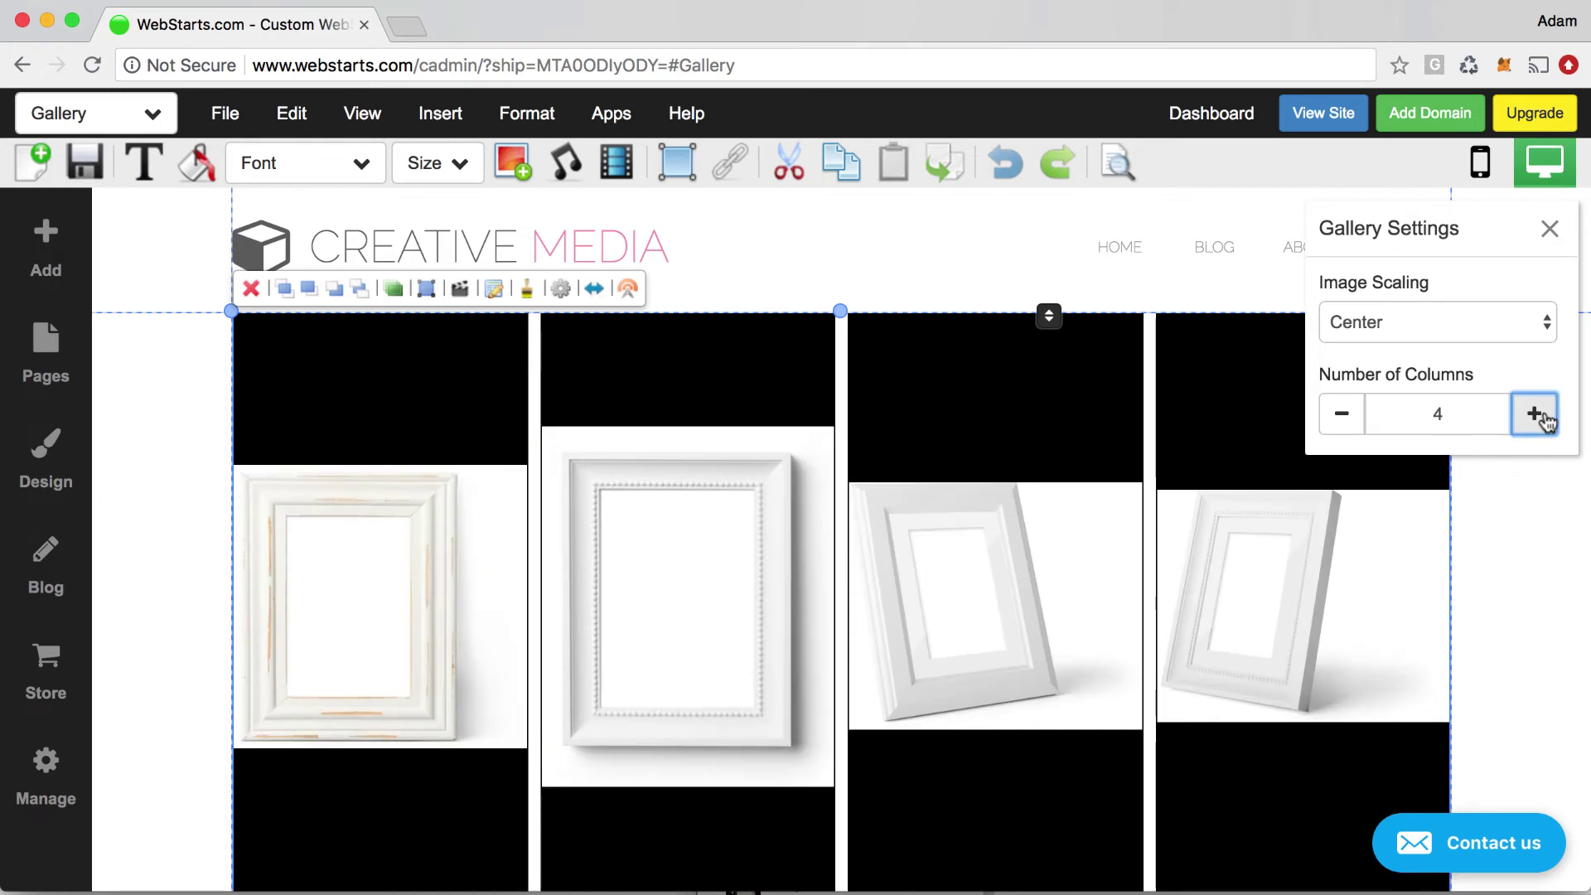
scroll(1480, 481, down, 3)
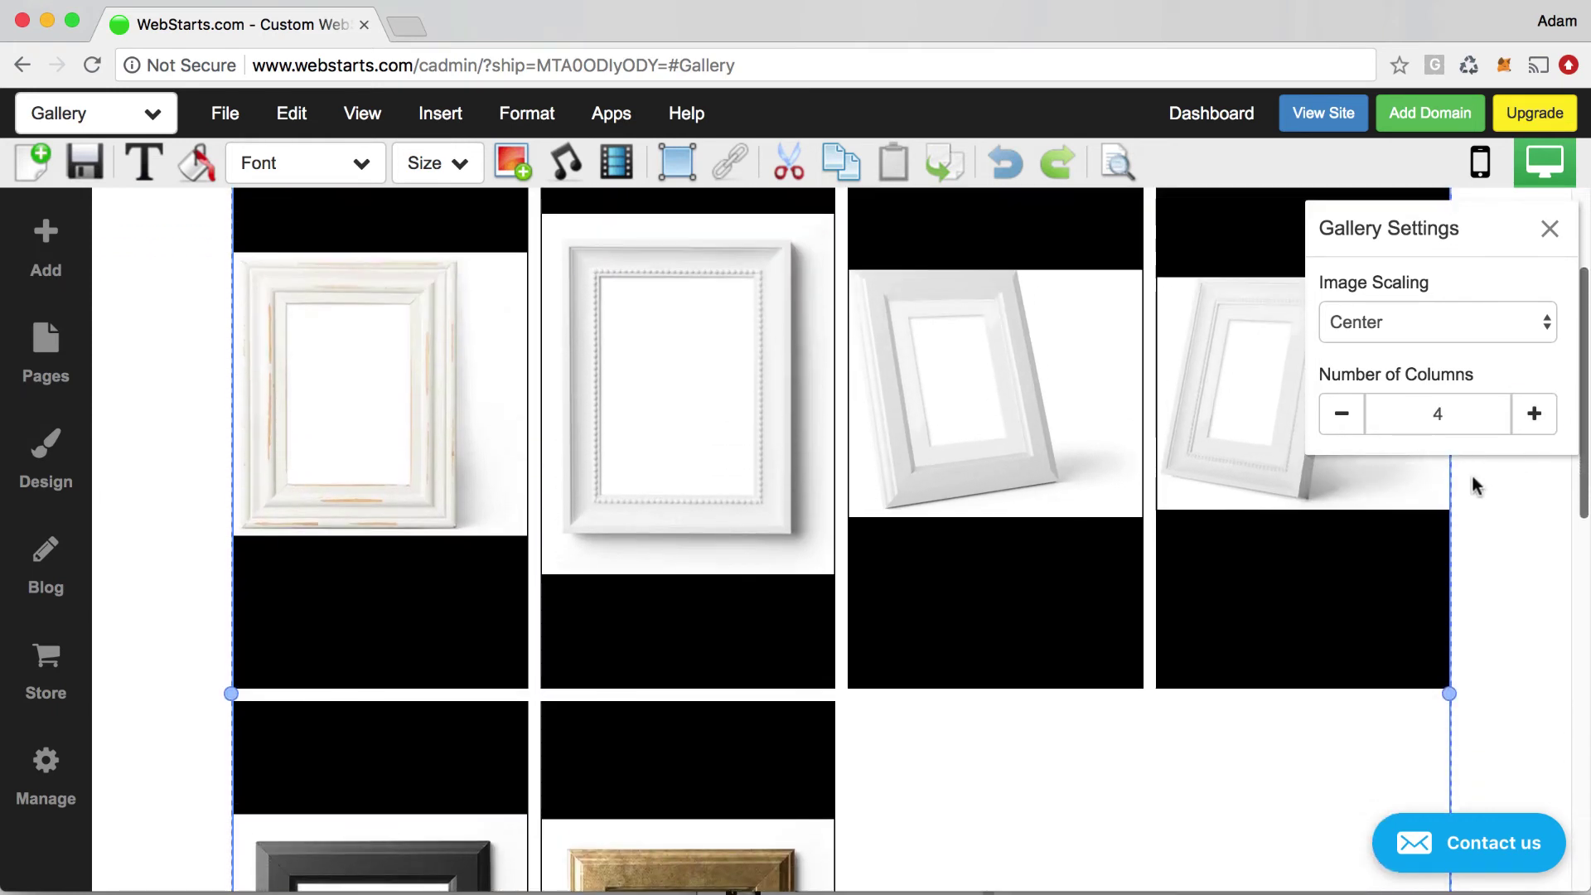
click(1344, 417)
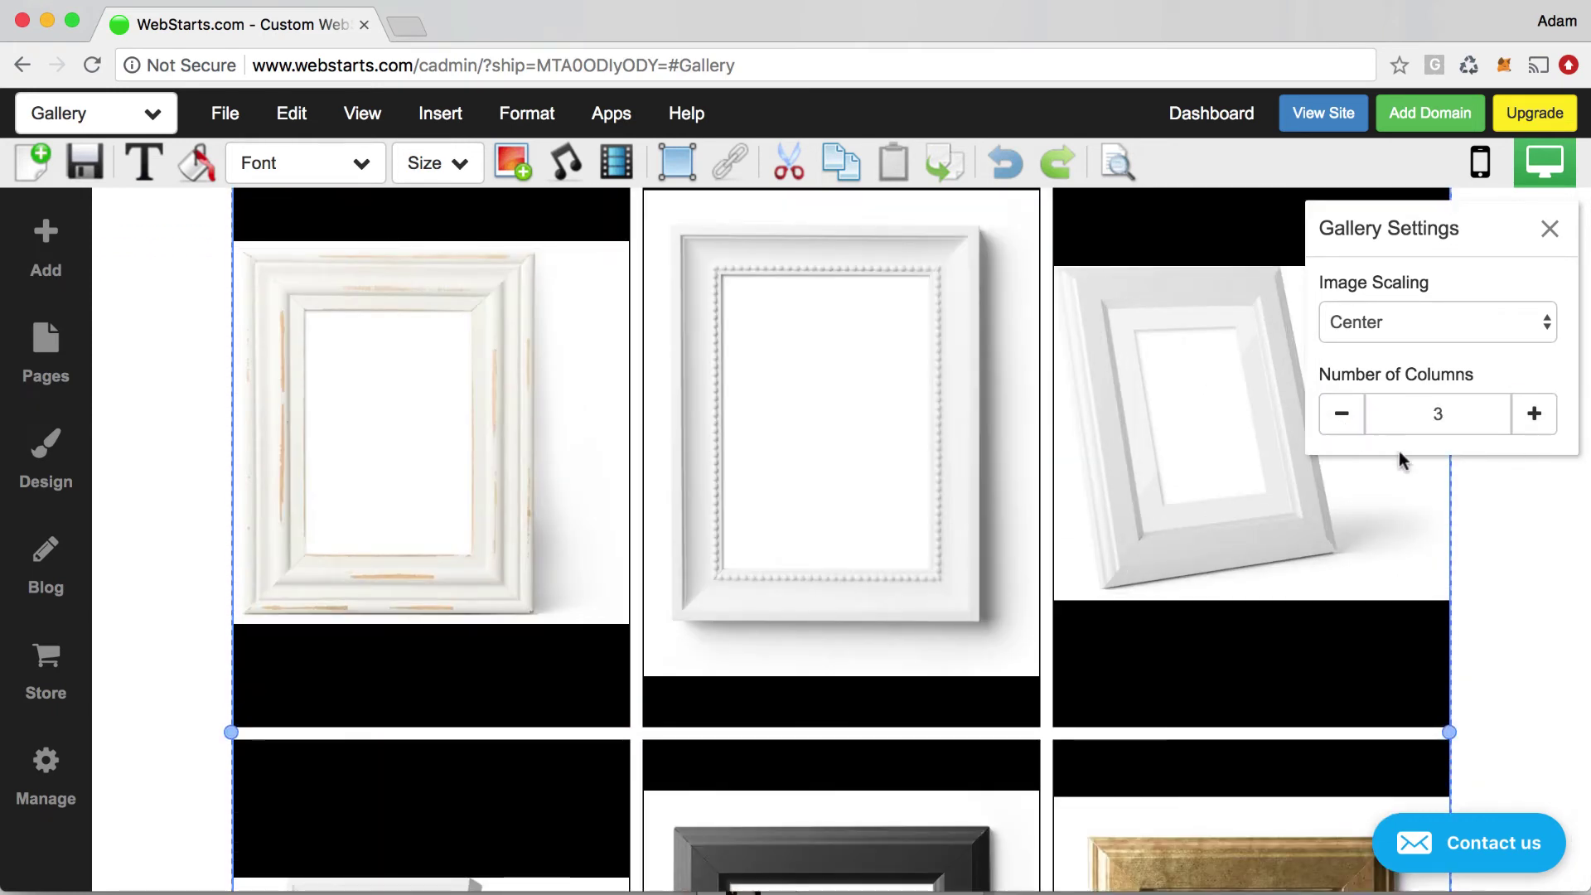
Step: Reselect the gallery and open its Set Color list of grid and thumbnail colour options
click(1499, 529)
scroll(1417, 535, up, 2)
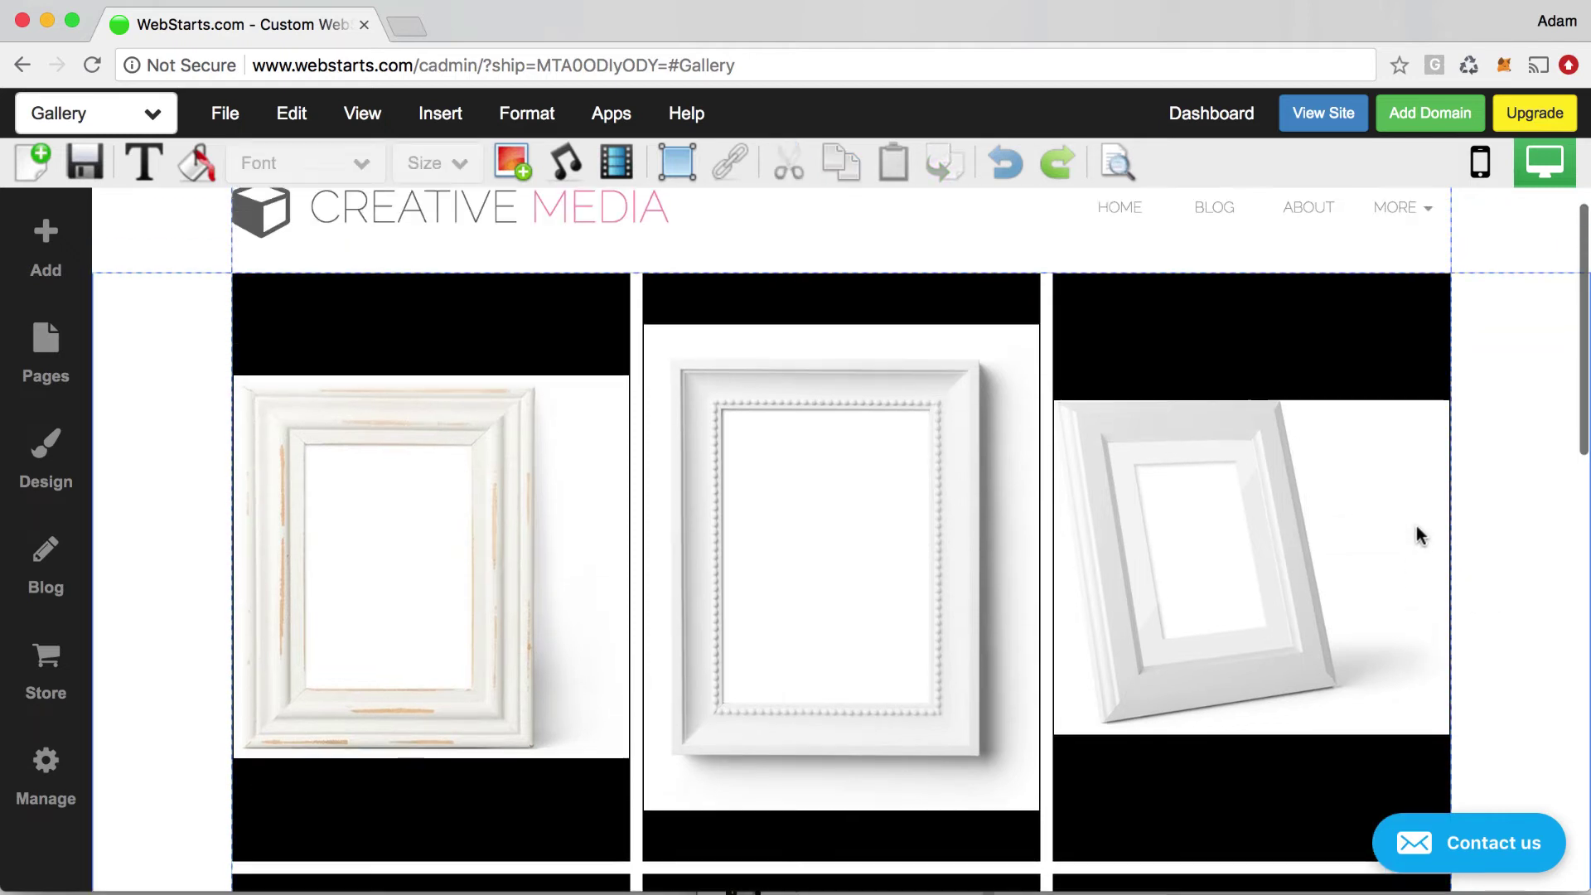
scroll(1416, 526, up, 1)
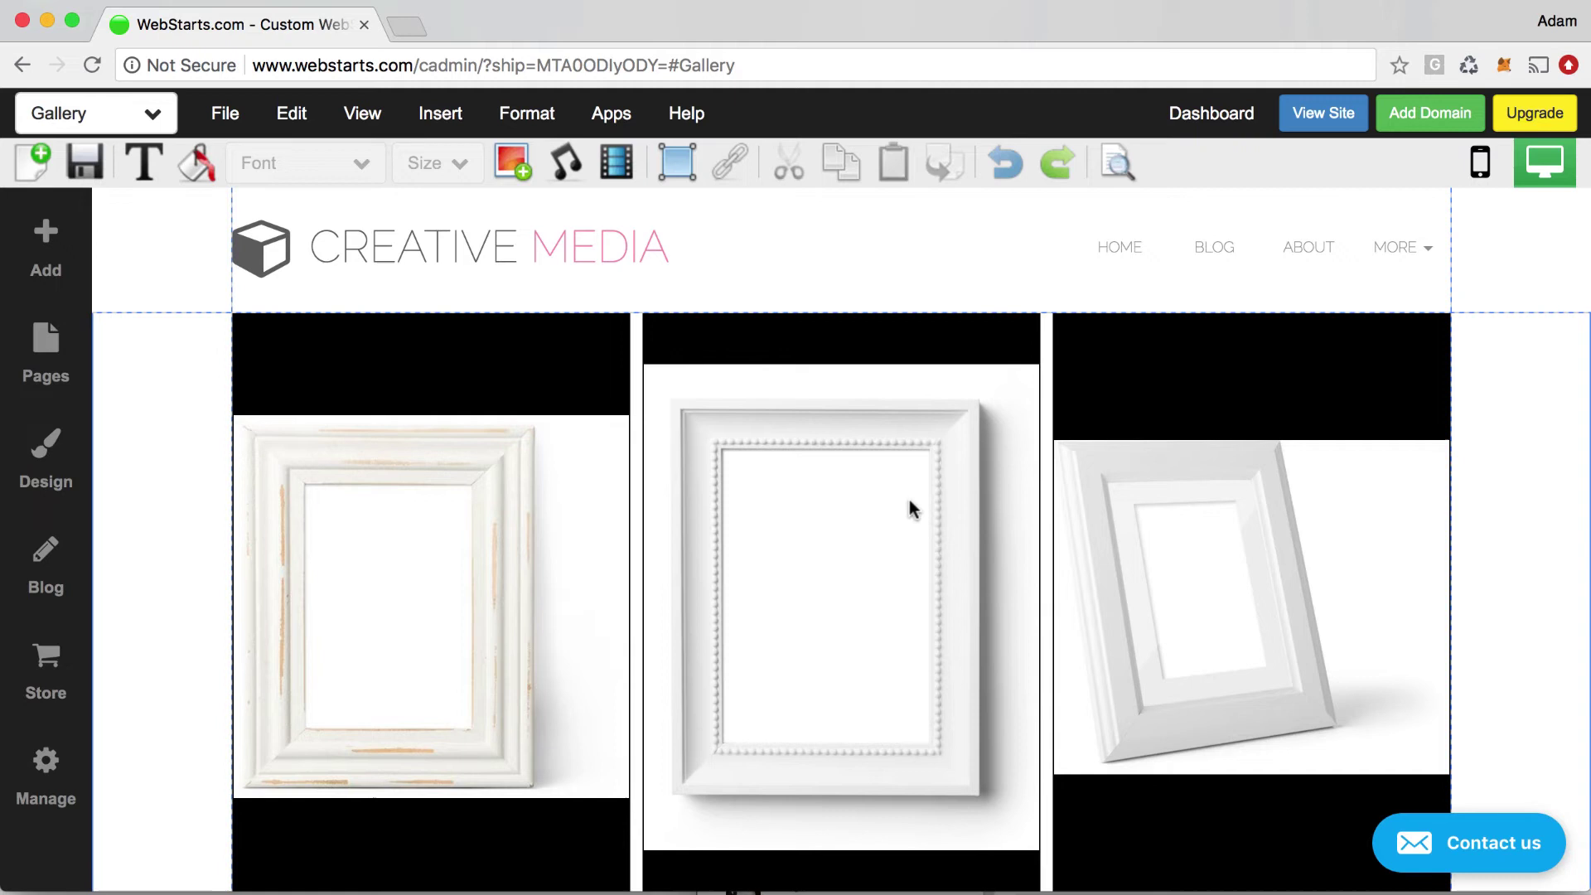
click(792, 488)
scroll(793, 489, down, 3)
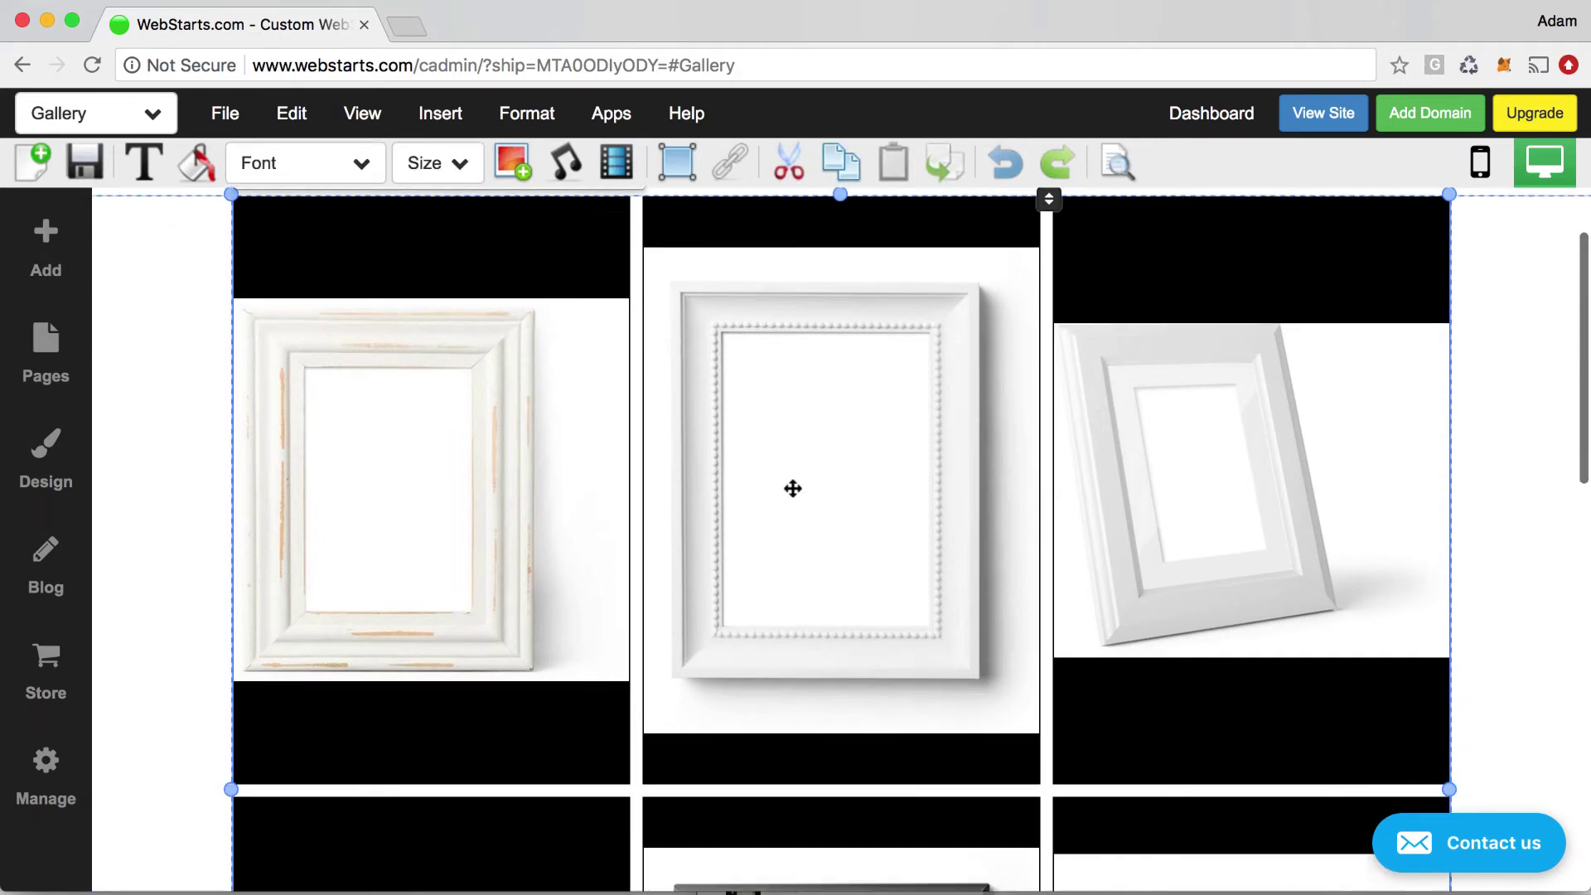
scroll(793, 489, up, 2)
scroll(1214, 563, up, 2)
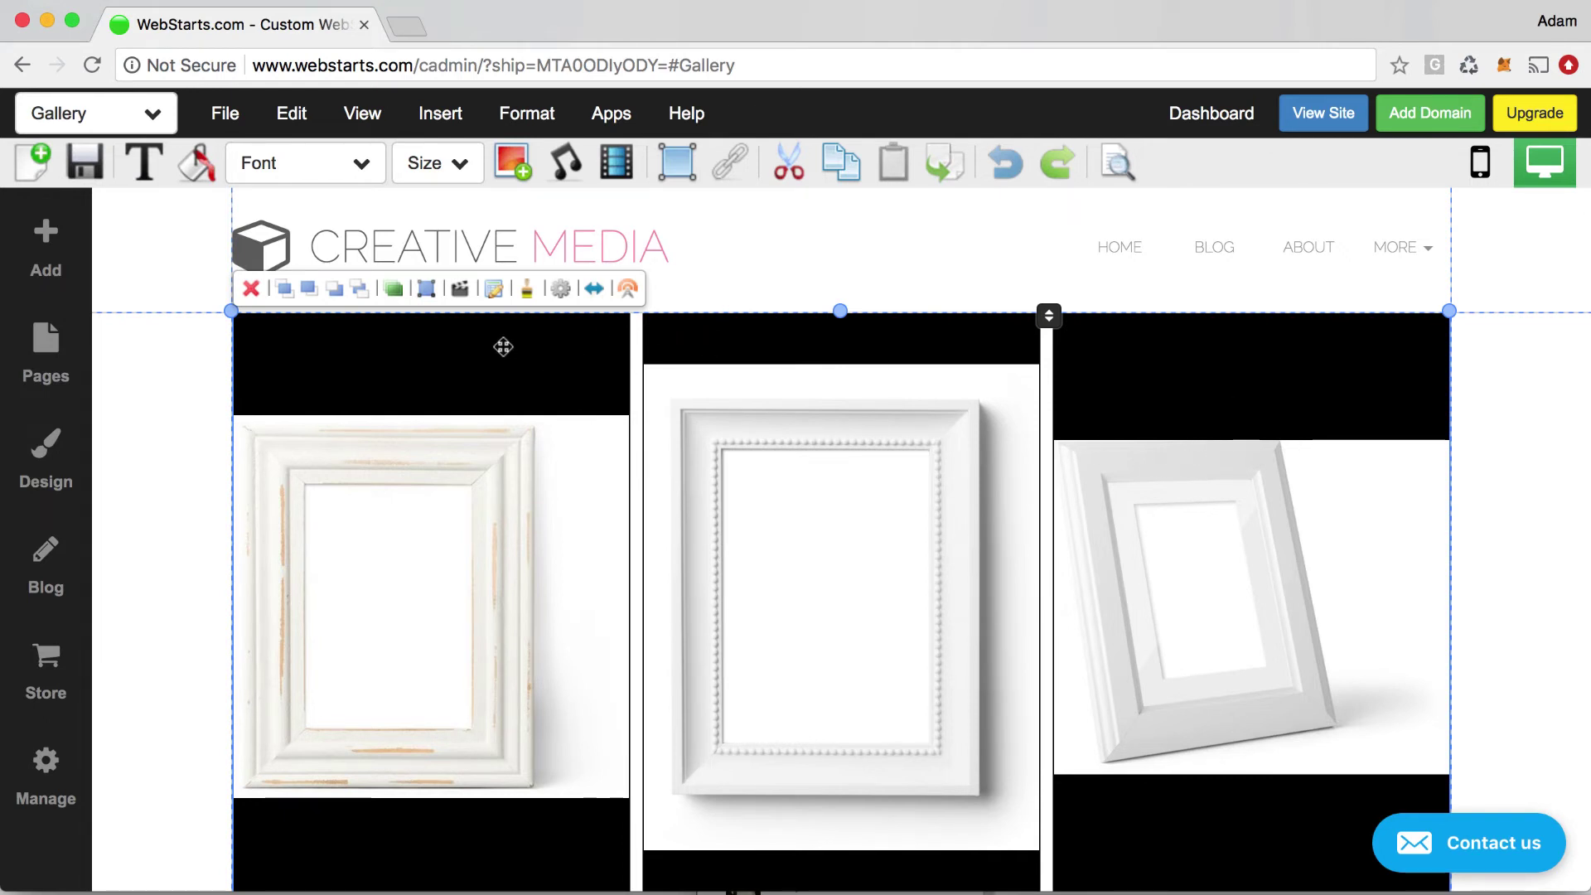
click(560, 288)
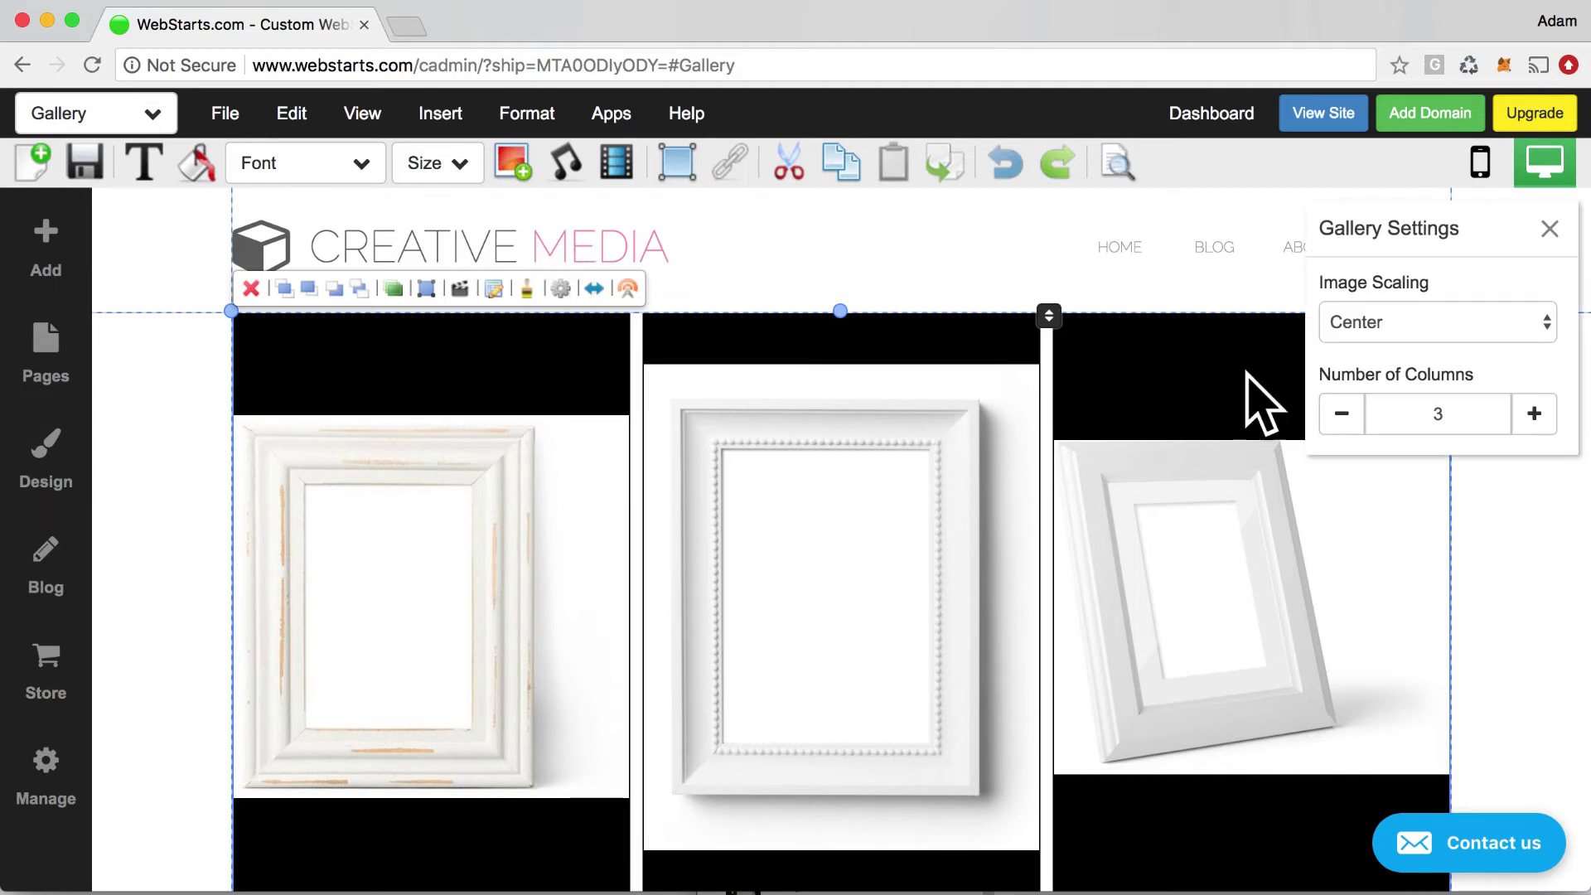
click(1550, 228)
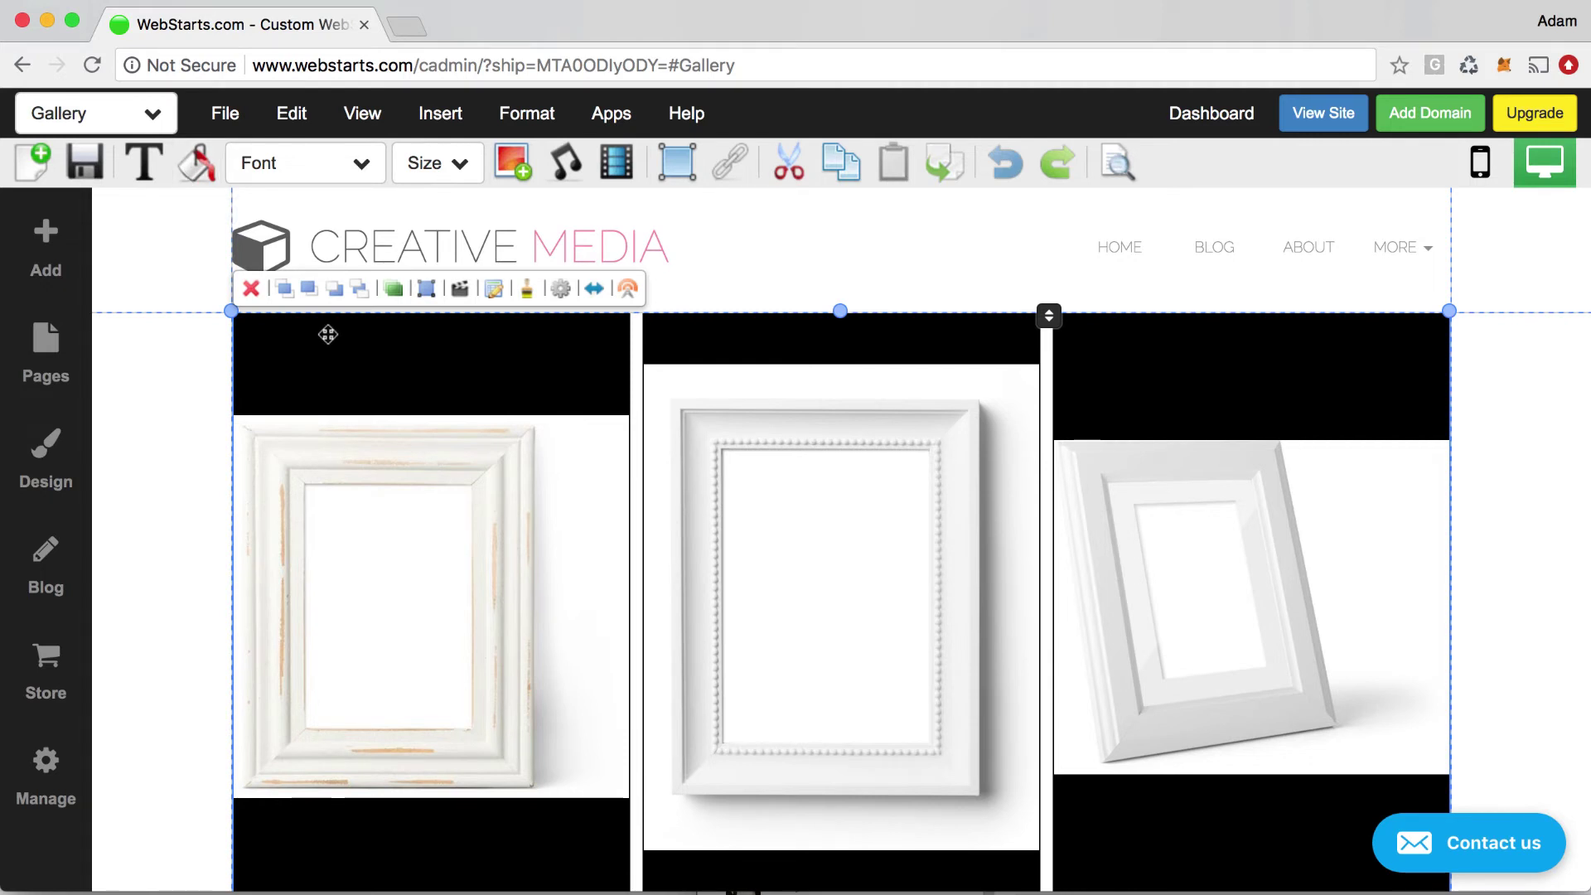
click(204, 174)
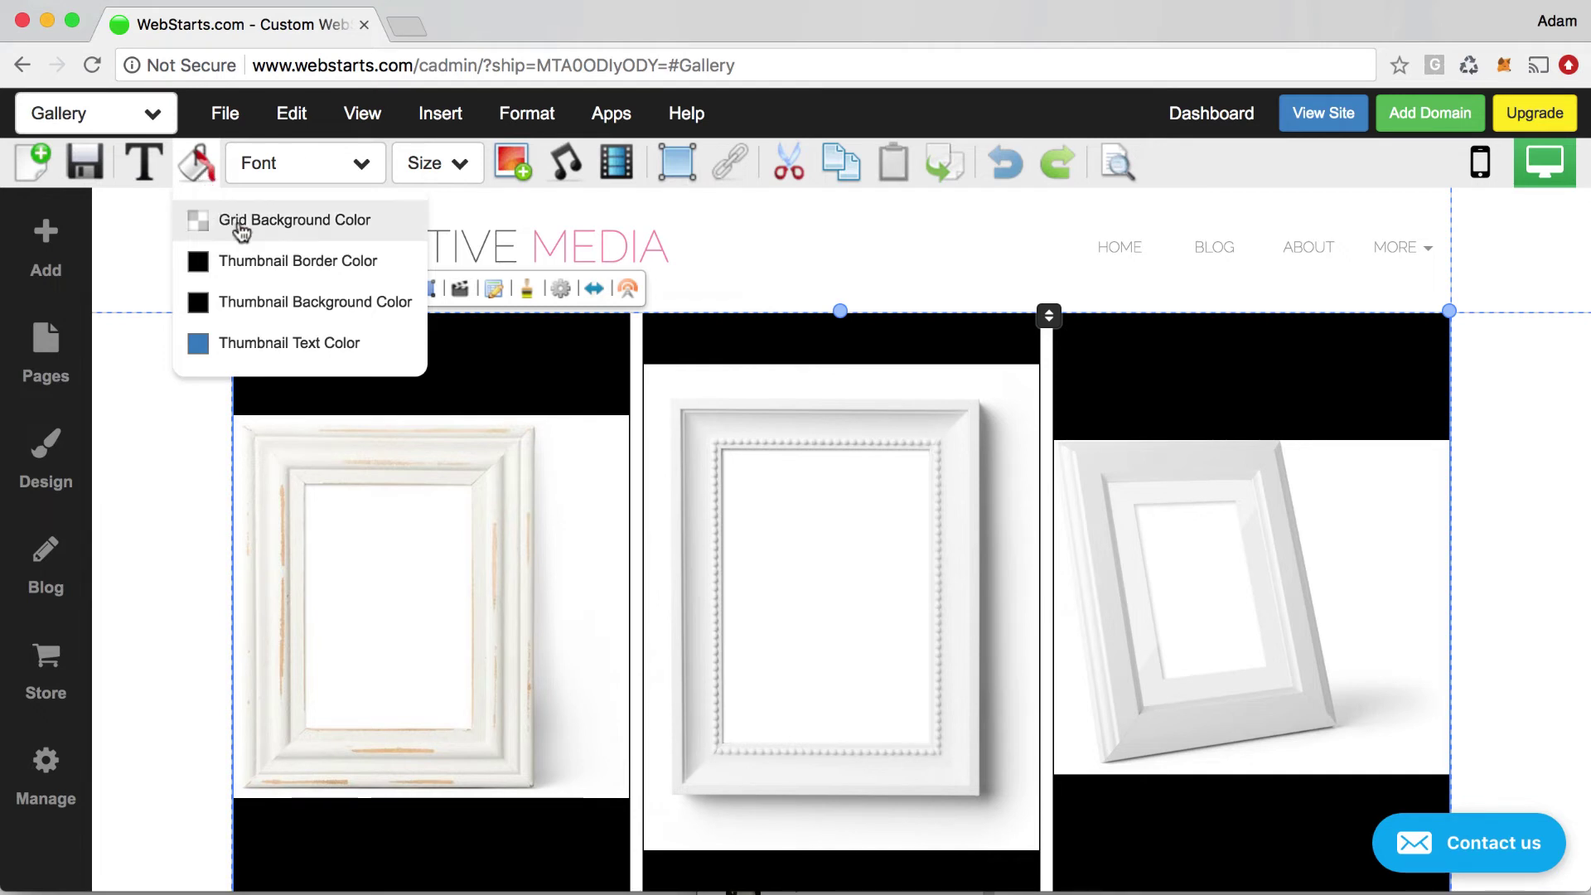
Step: Set the thumbnail background colour to white, then reselect the gallery
click(264, 301)
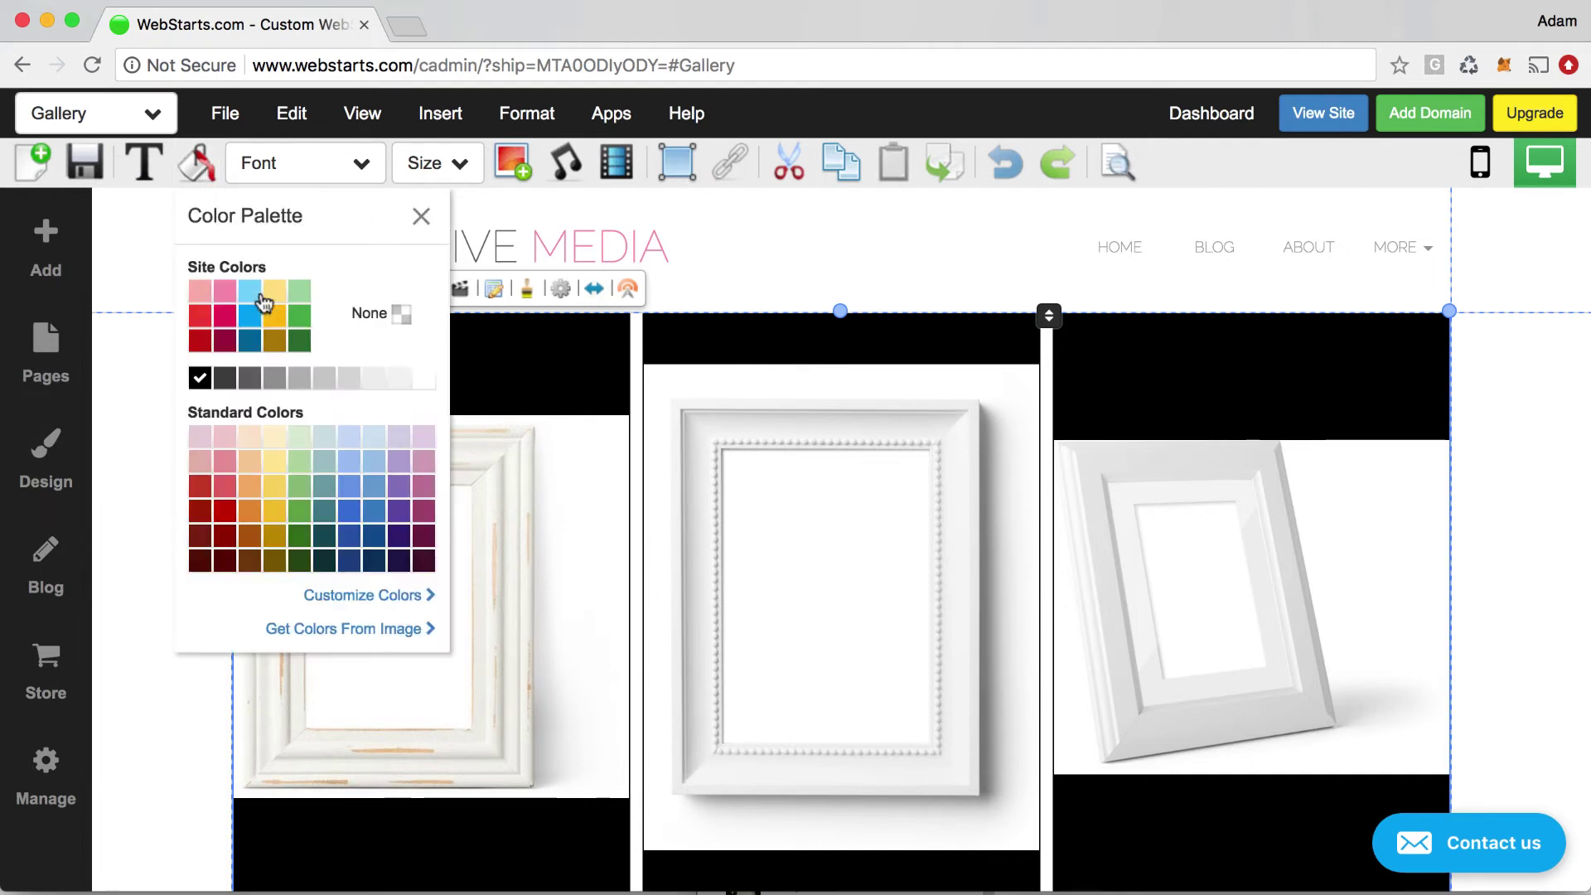
click(424, 388)
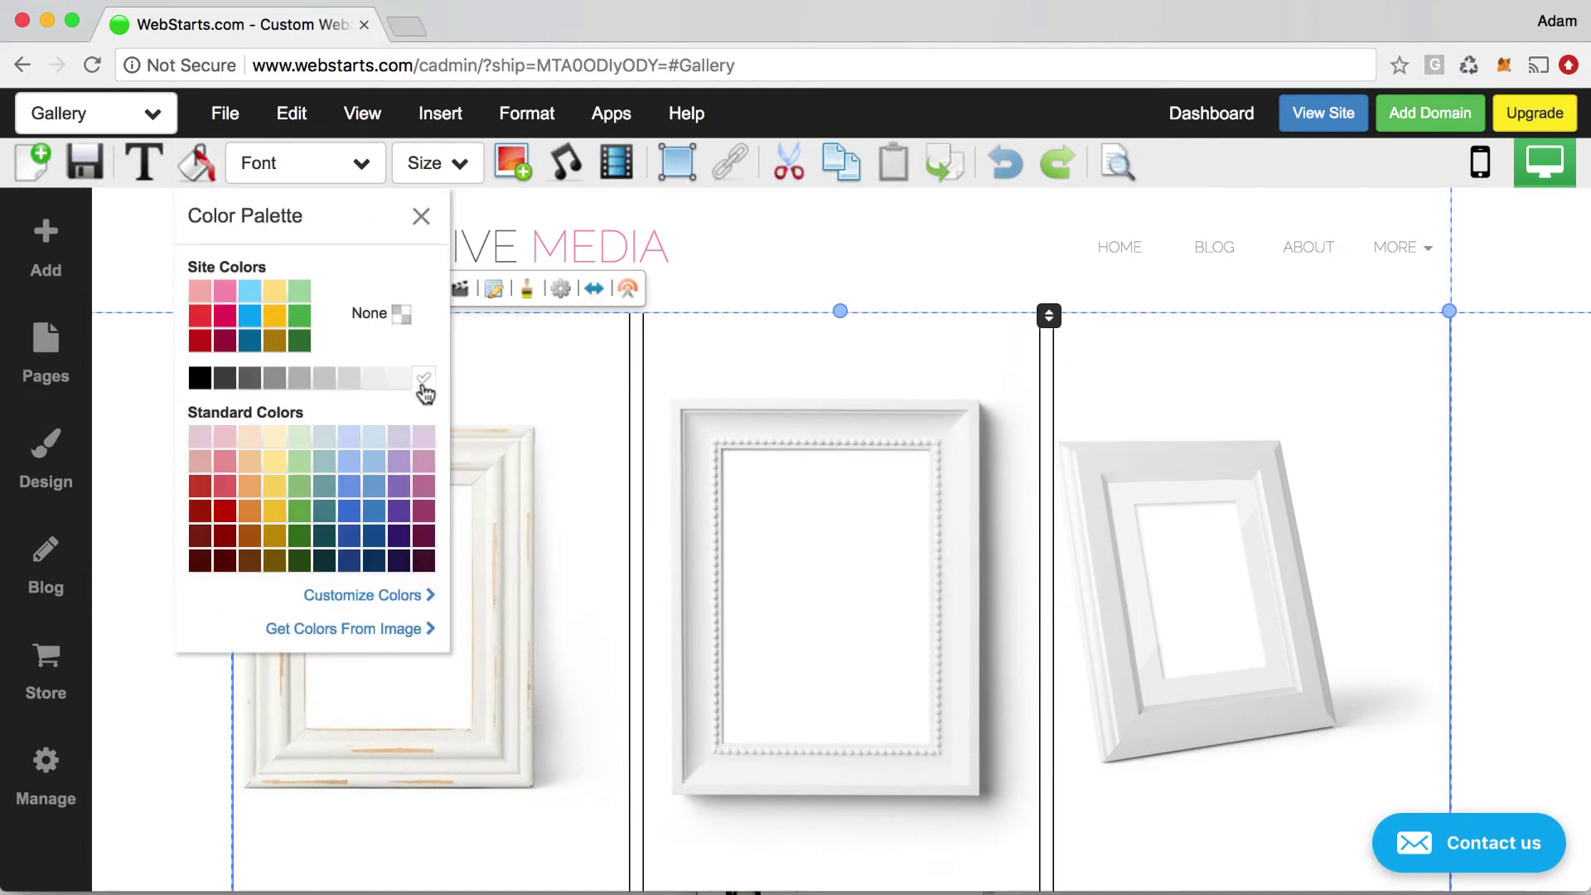
click(421, 216)
click(1477, 441)
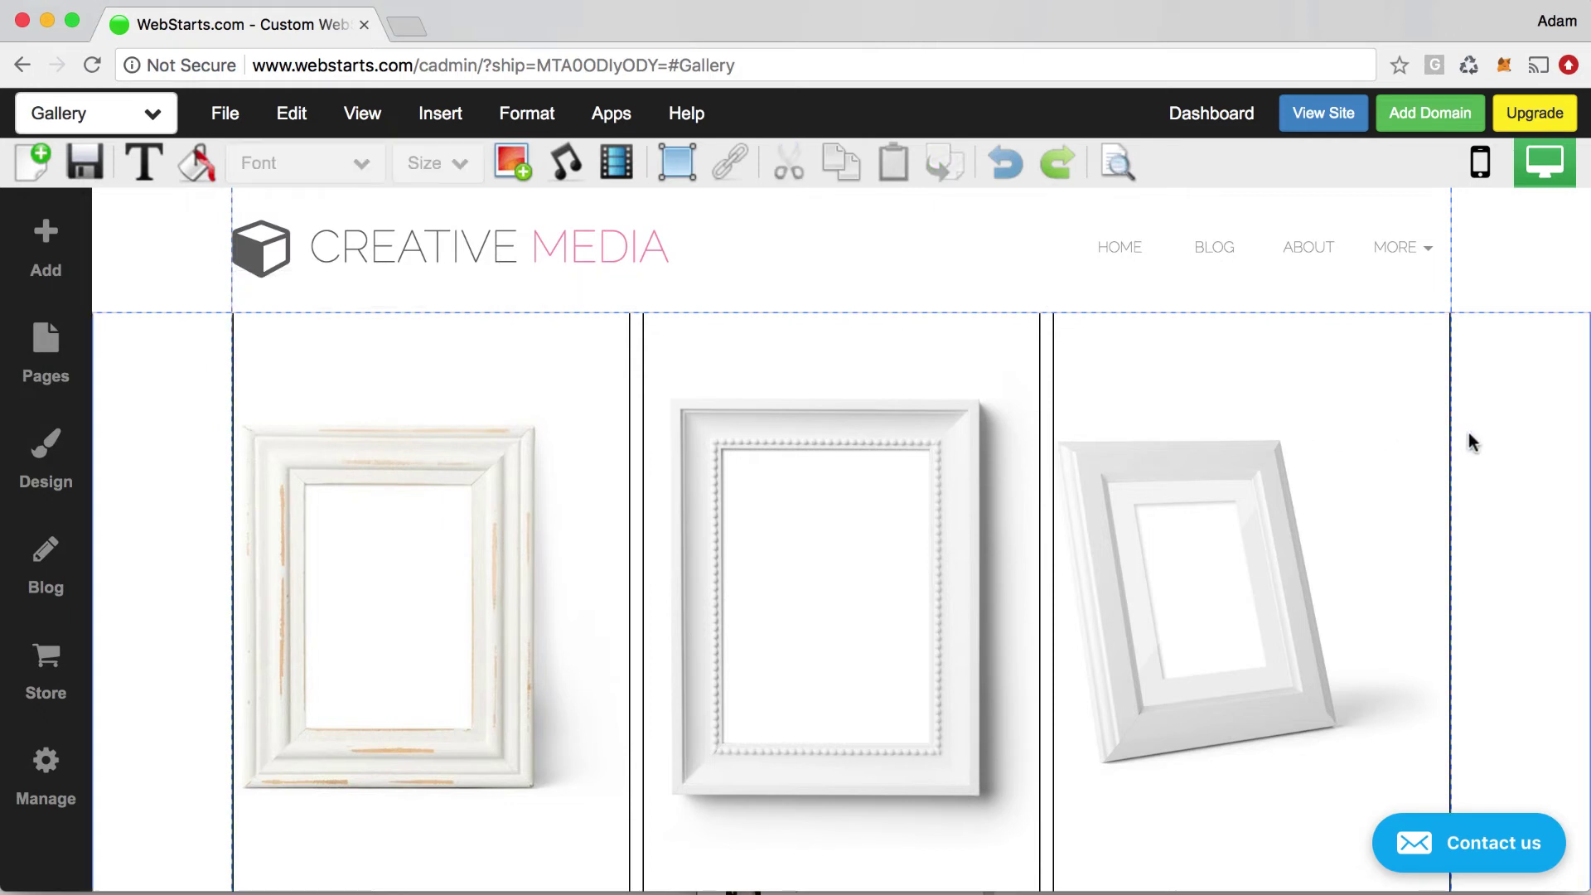
scroll(1268, 489, down, 3)
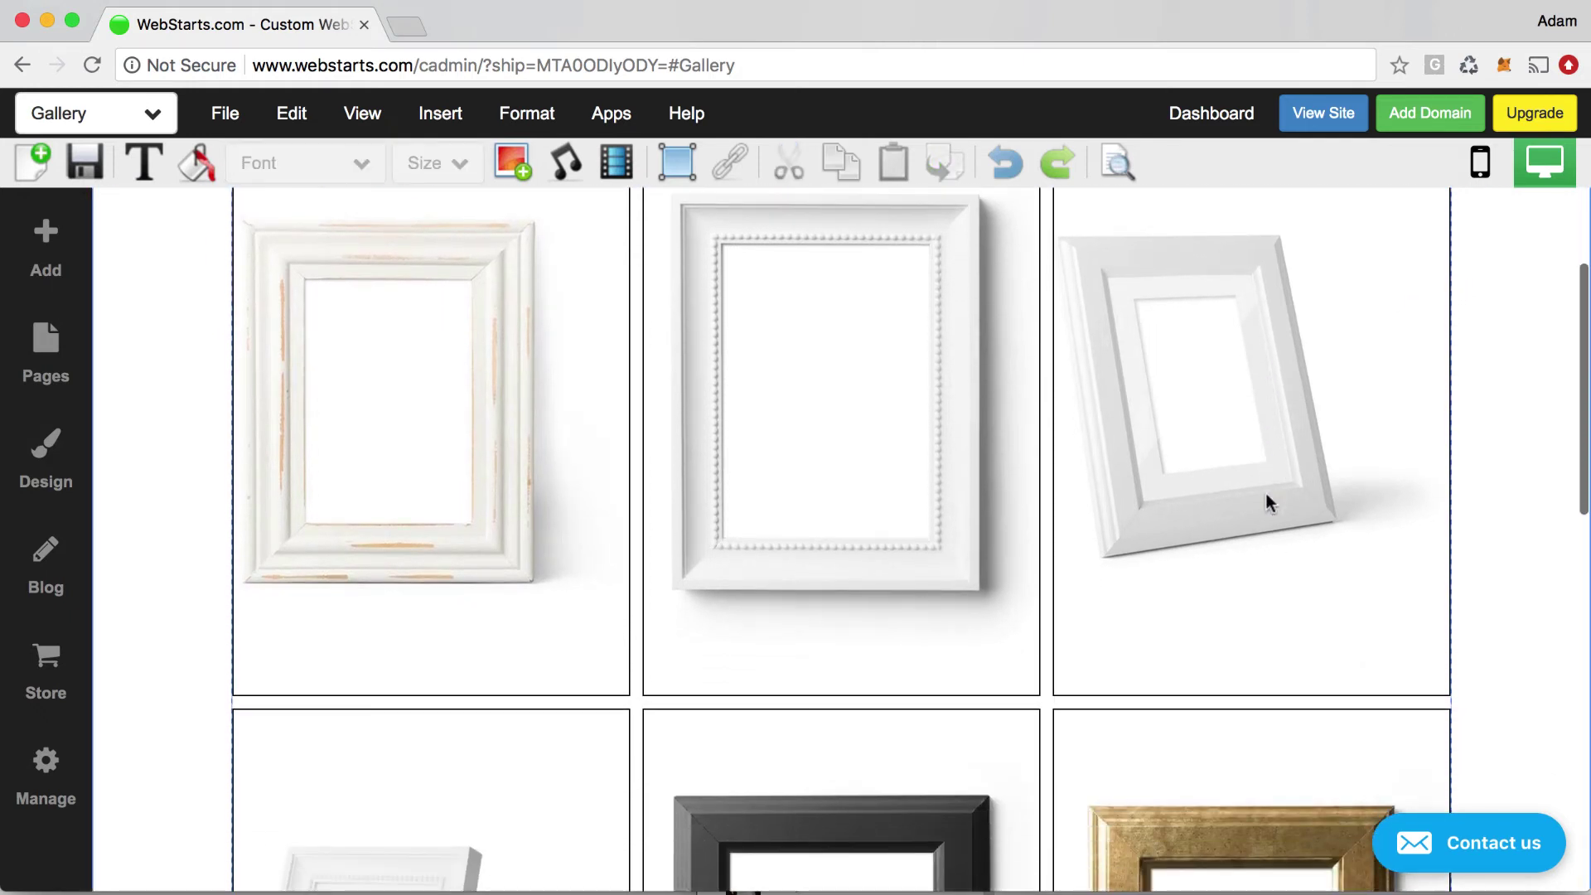
scroll(1265, 494, up, 3)
click(1244, 489)
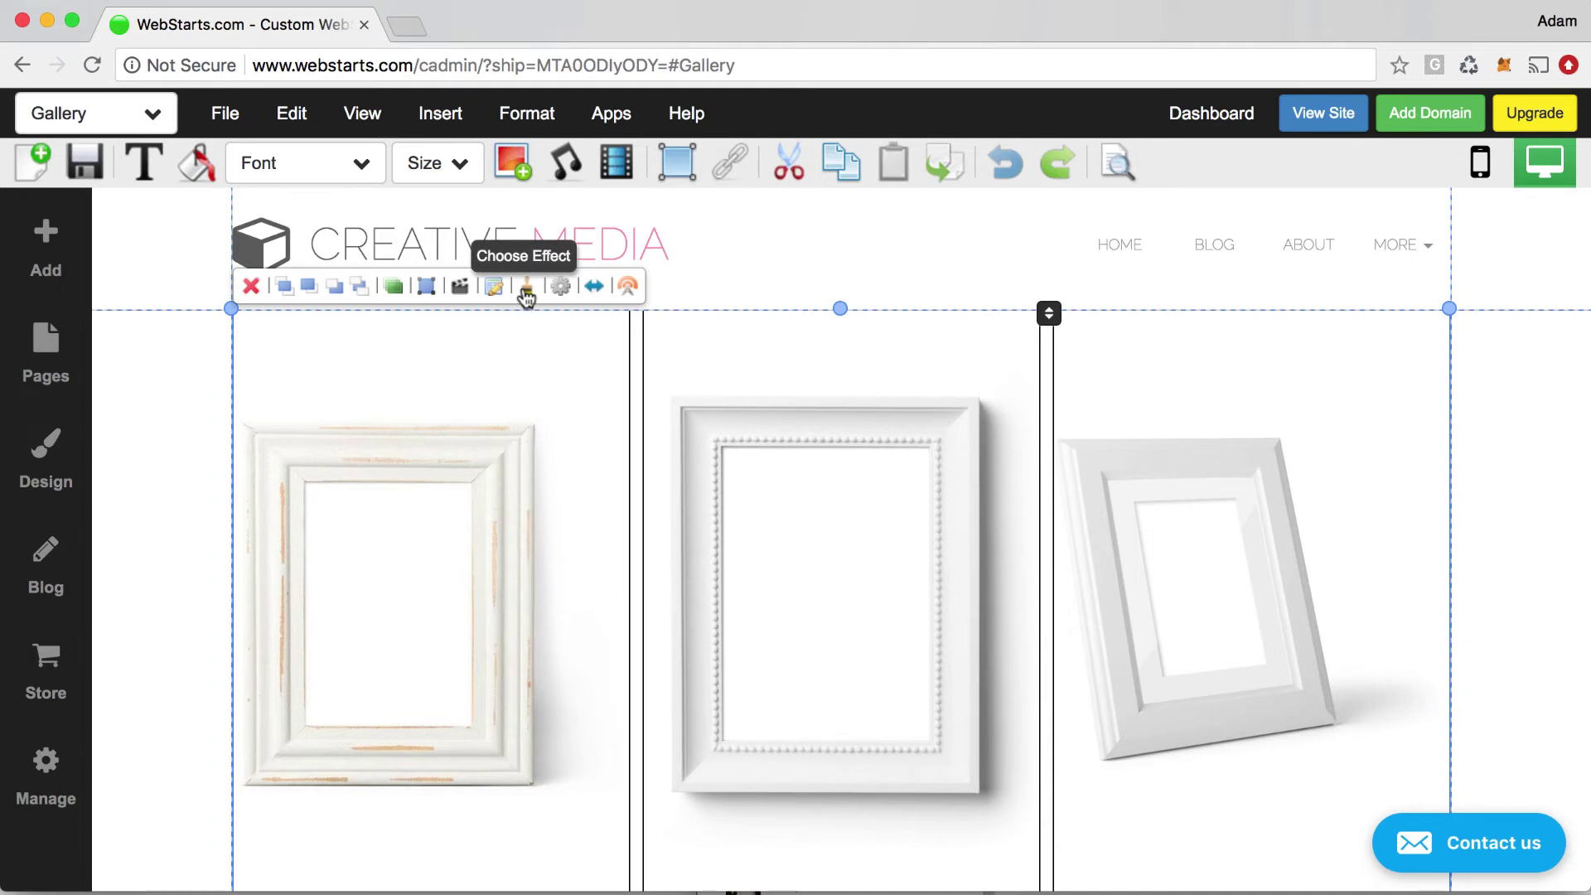
click(526, 288)
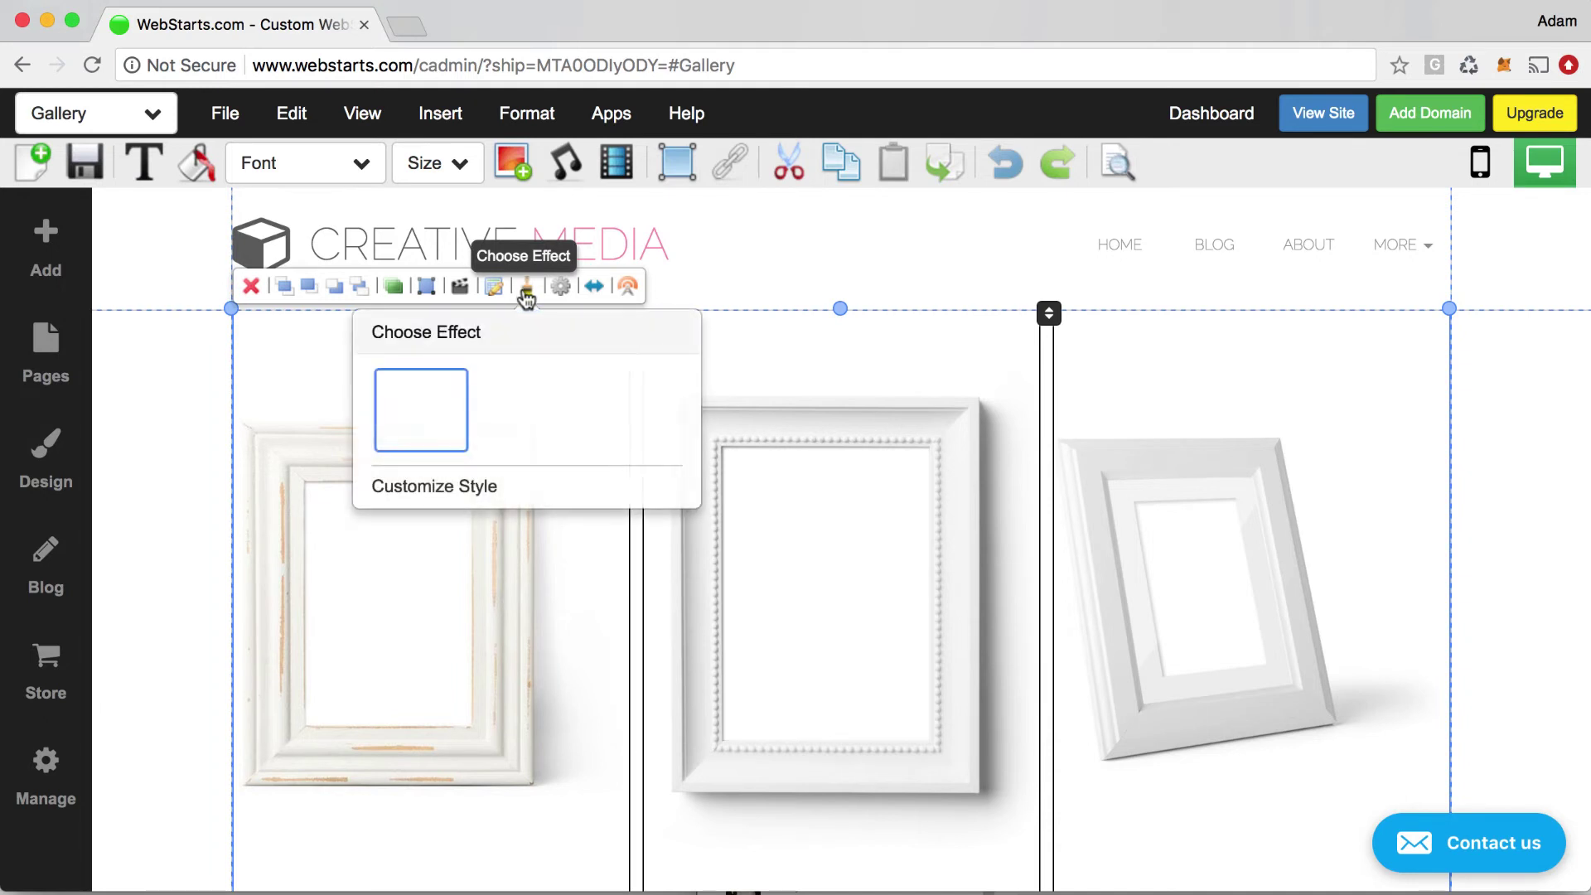
click(453, 489)
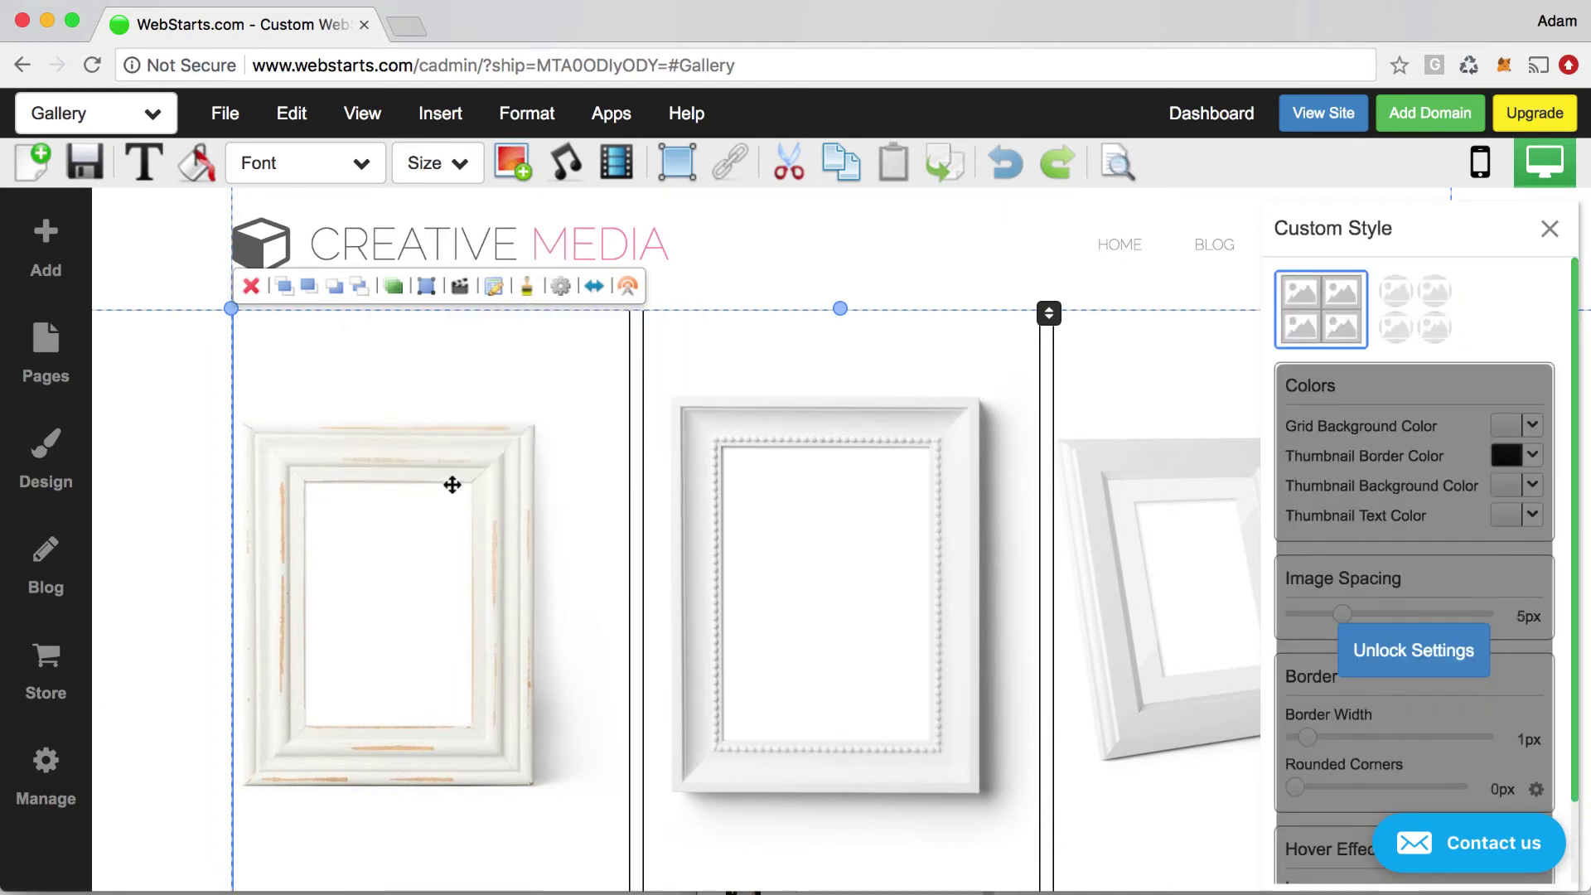
click(1546, 242)
click(1523, 358)
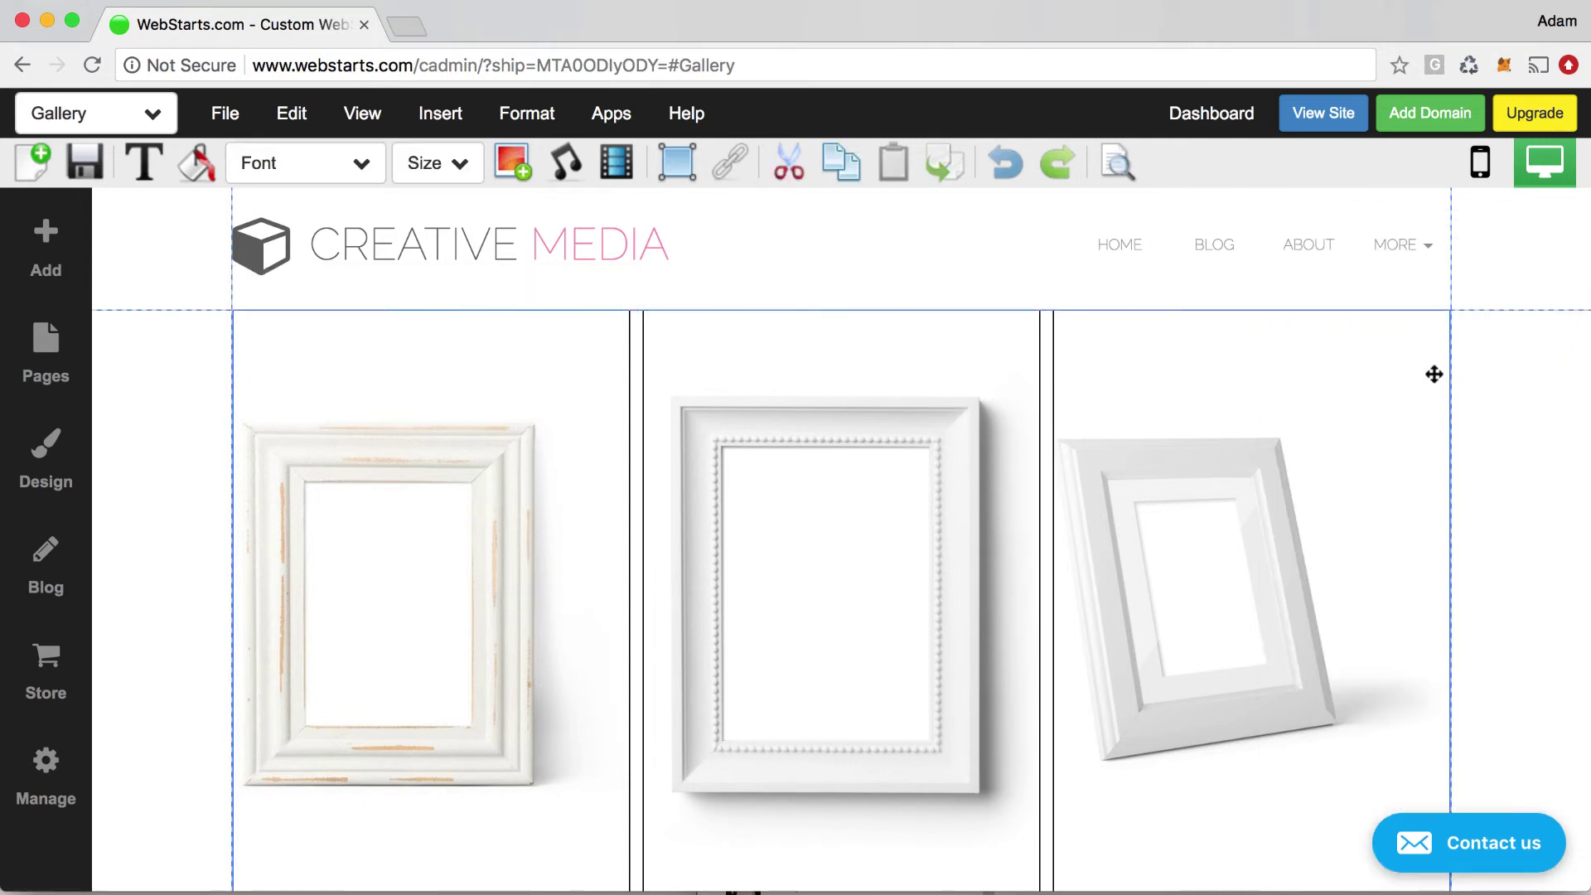
click(1433, 375)
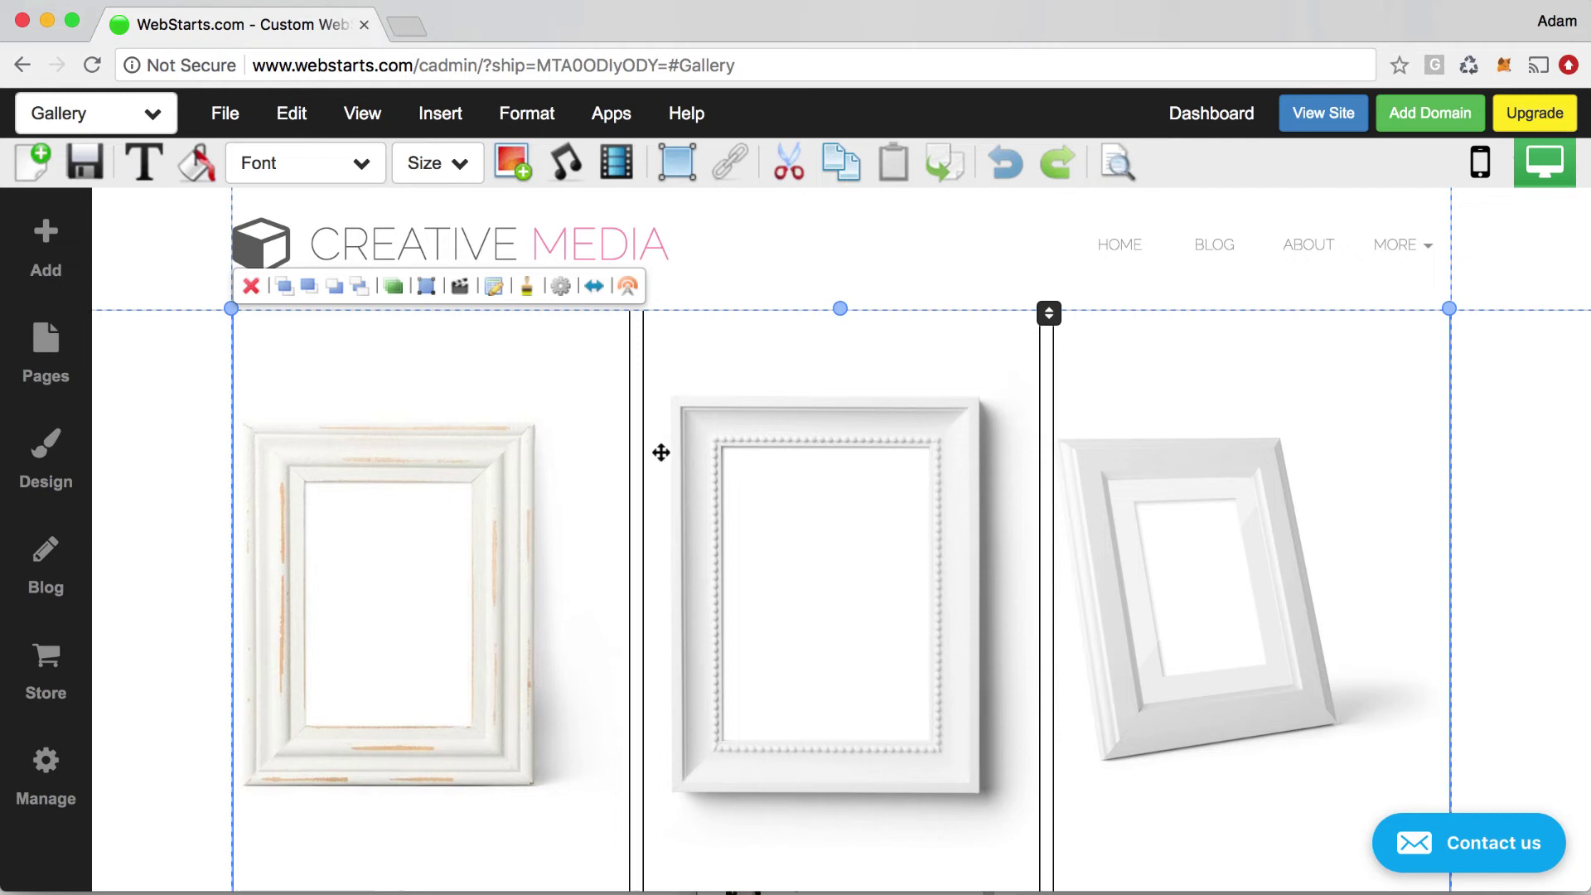
scroll(660, 451, down, 5)
scroll(660, 450, up, 2)
scroll(660, 451, up, 3)
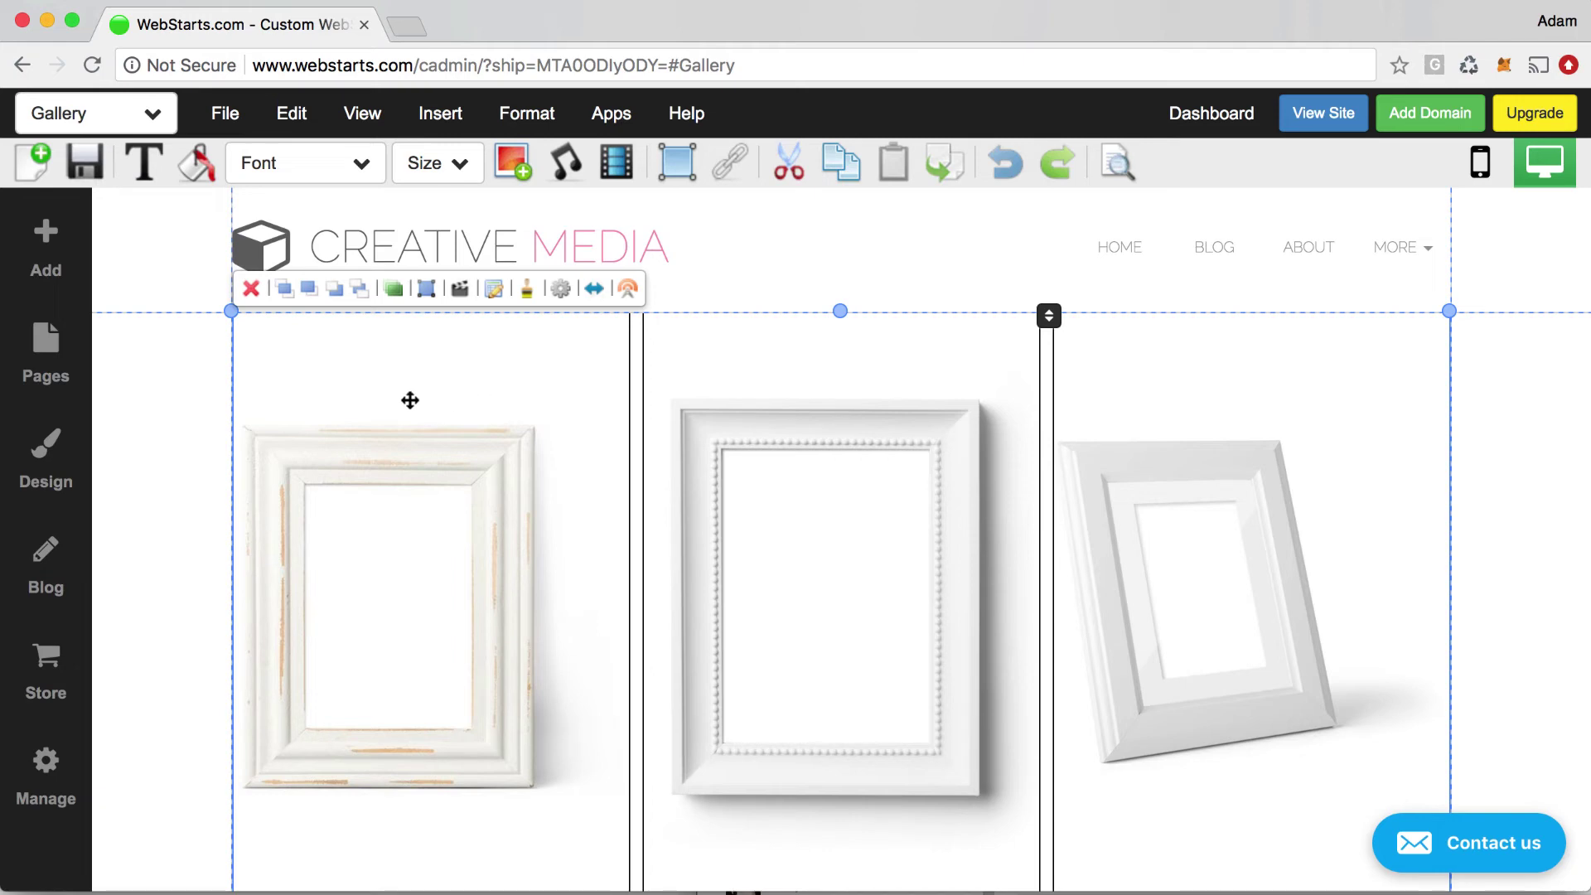
scroll(465, 437, down, 10)
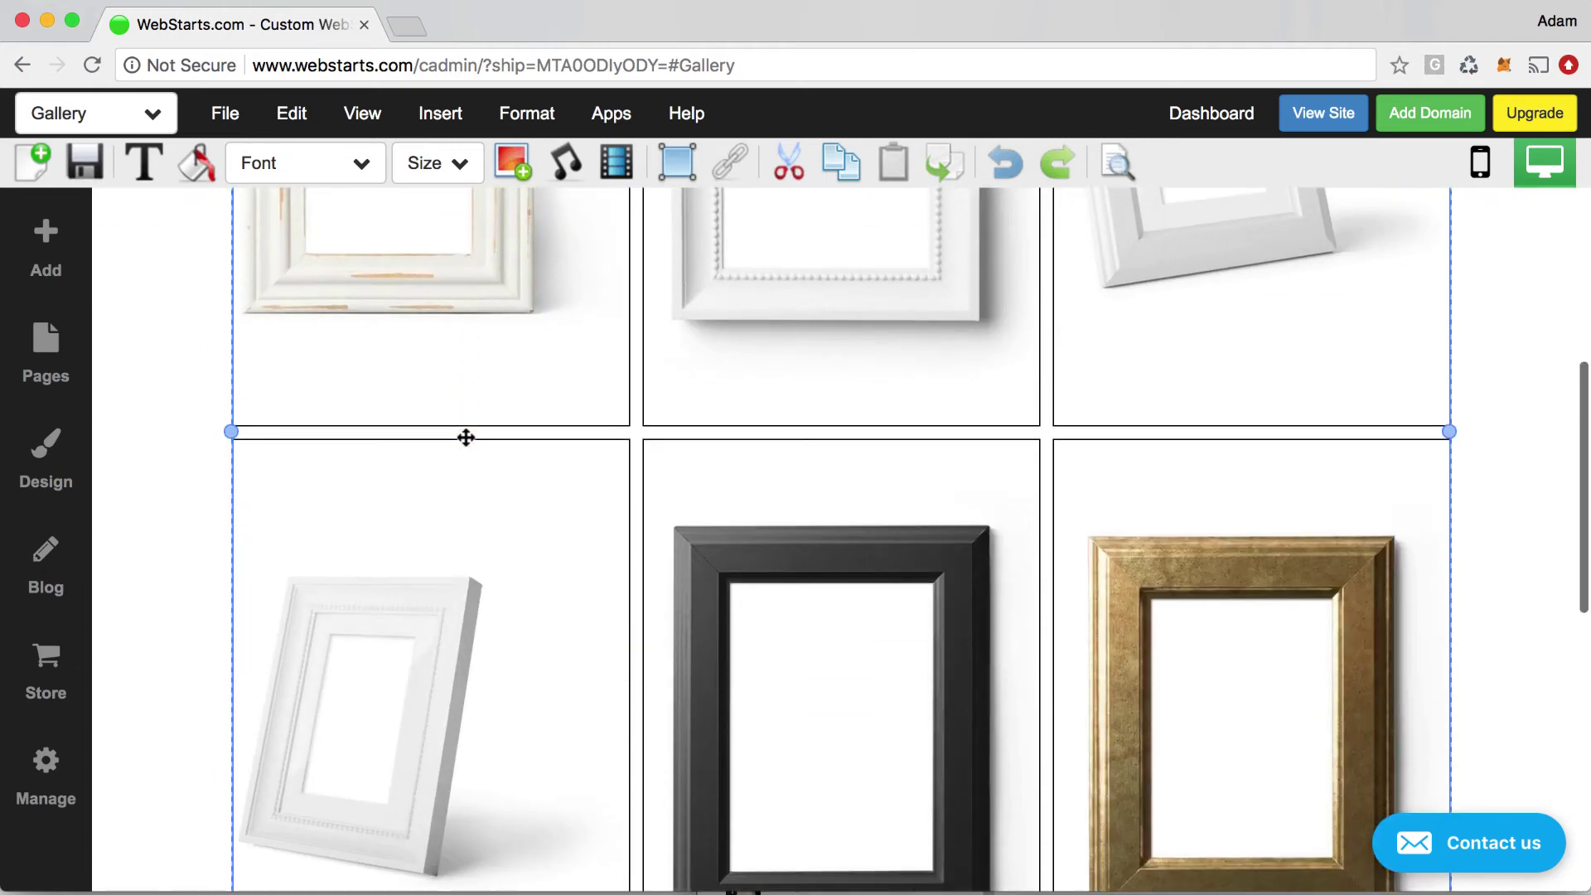
scroll(464, 435, up, 4)
scroll(464, 435, up, 5)
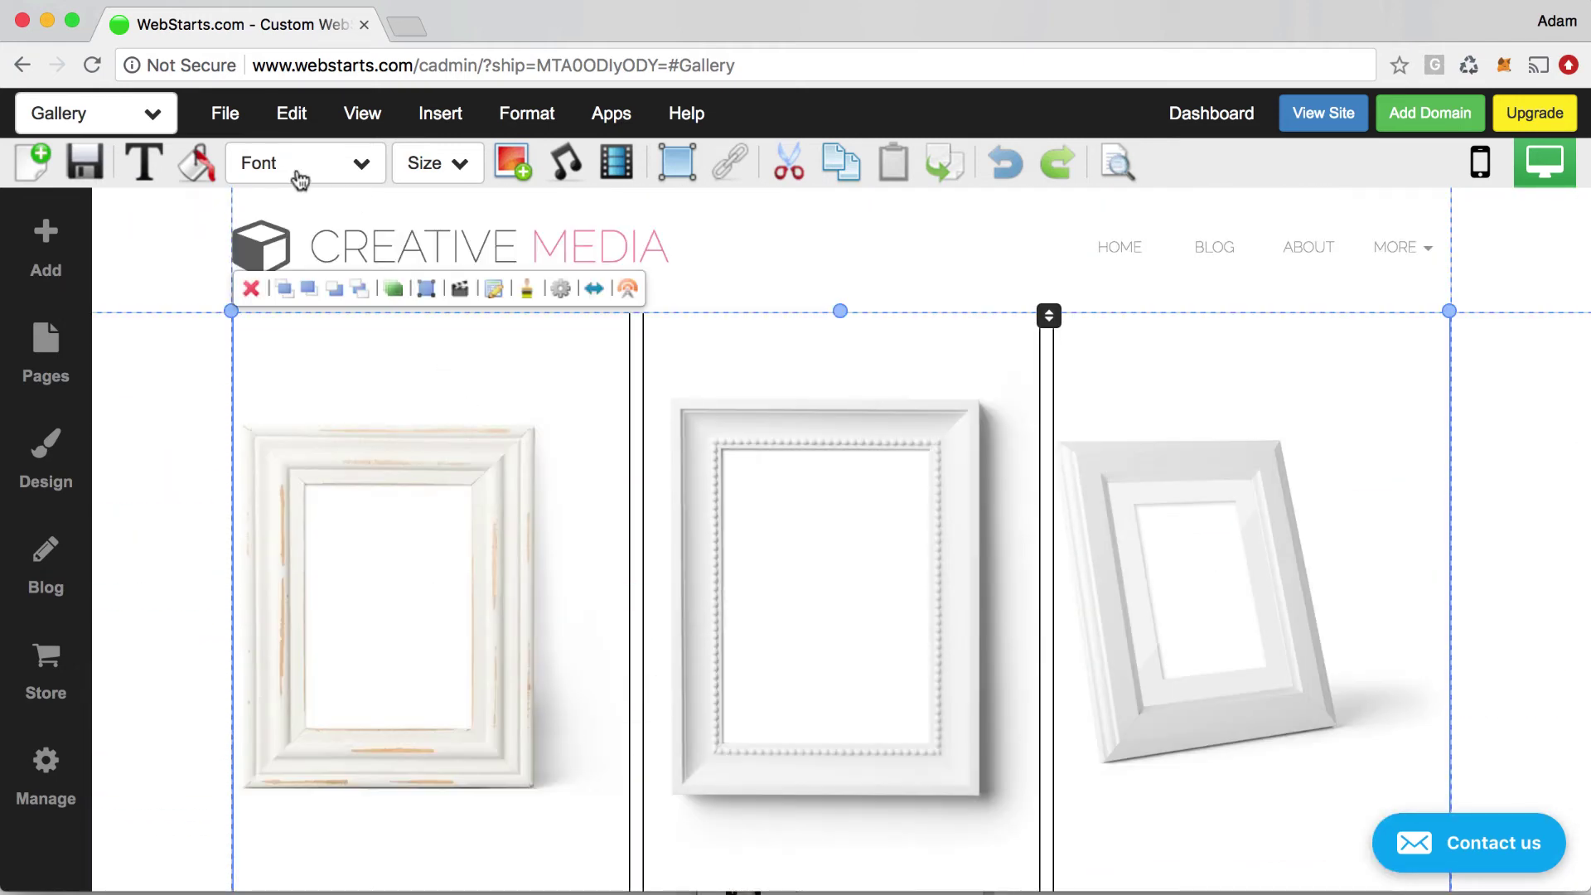
Step: Set the gallery's thumbnail border colour to None
click(197, 164)
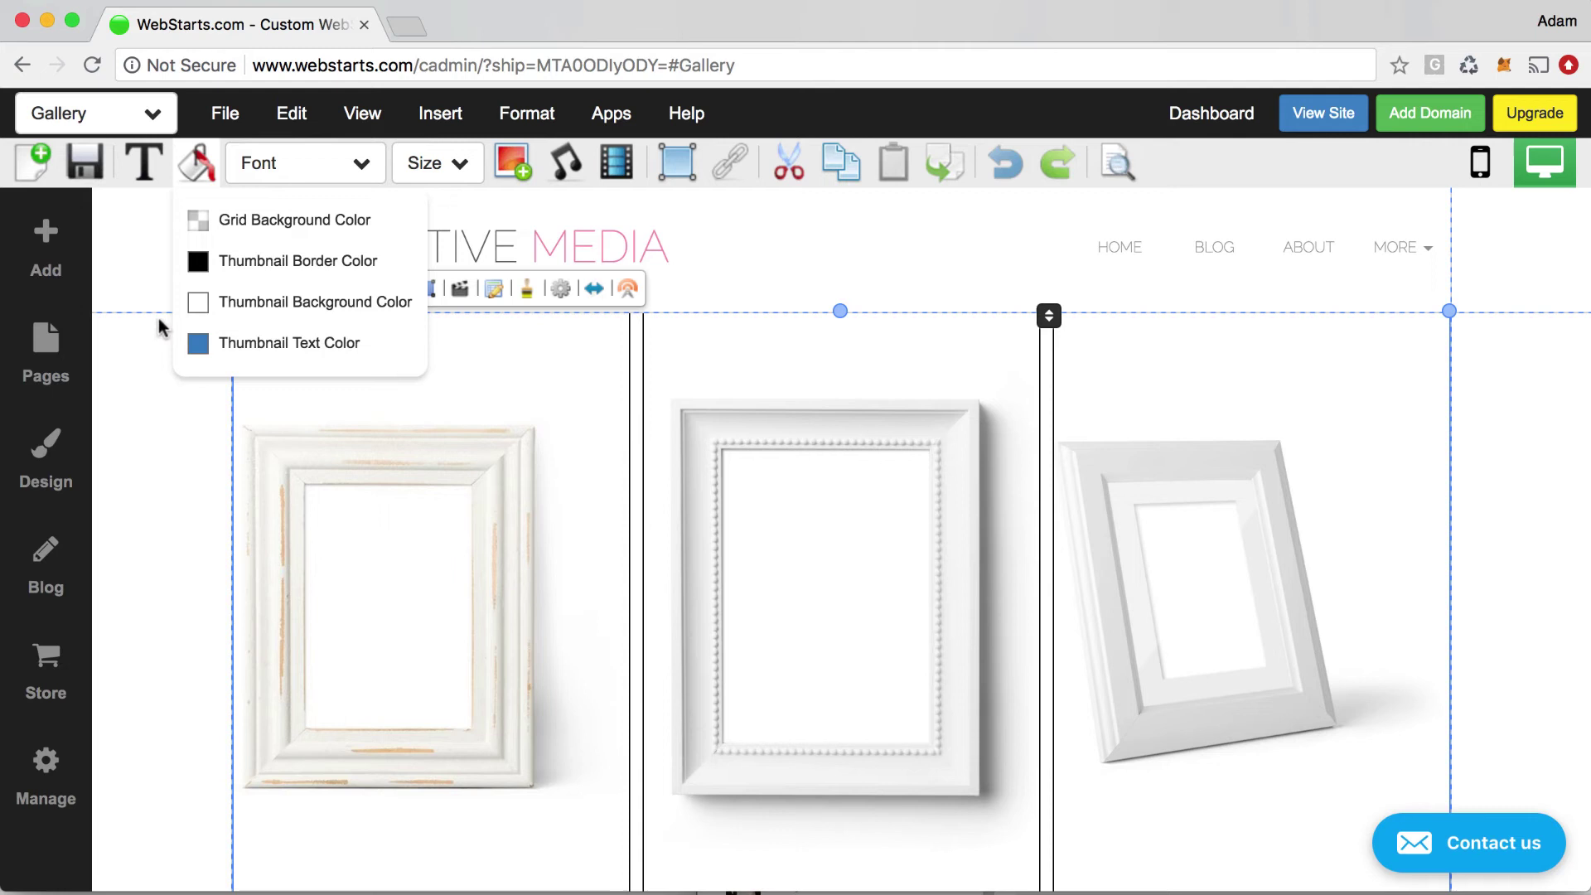
click(218, 263)
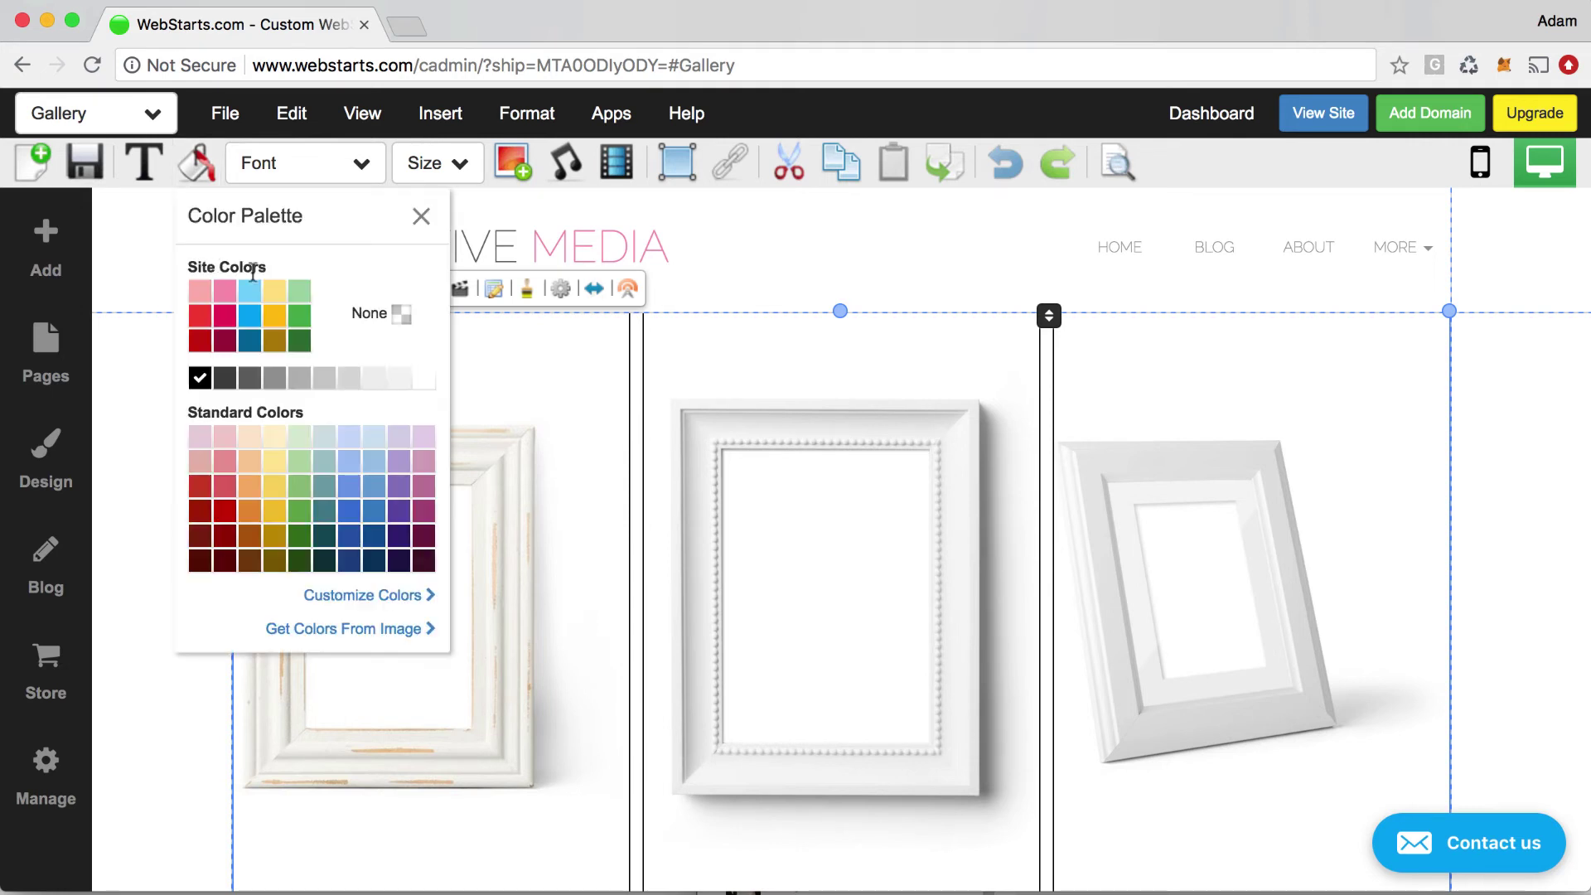
click(401, 314)
click(421, 217)
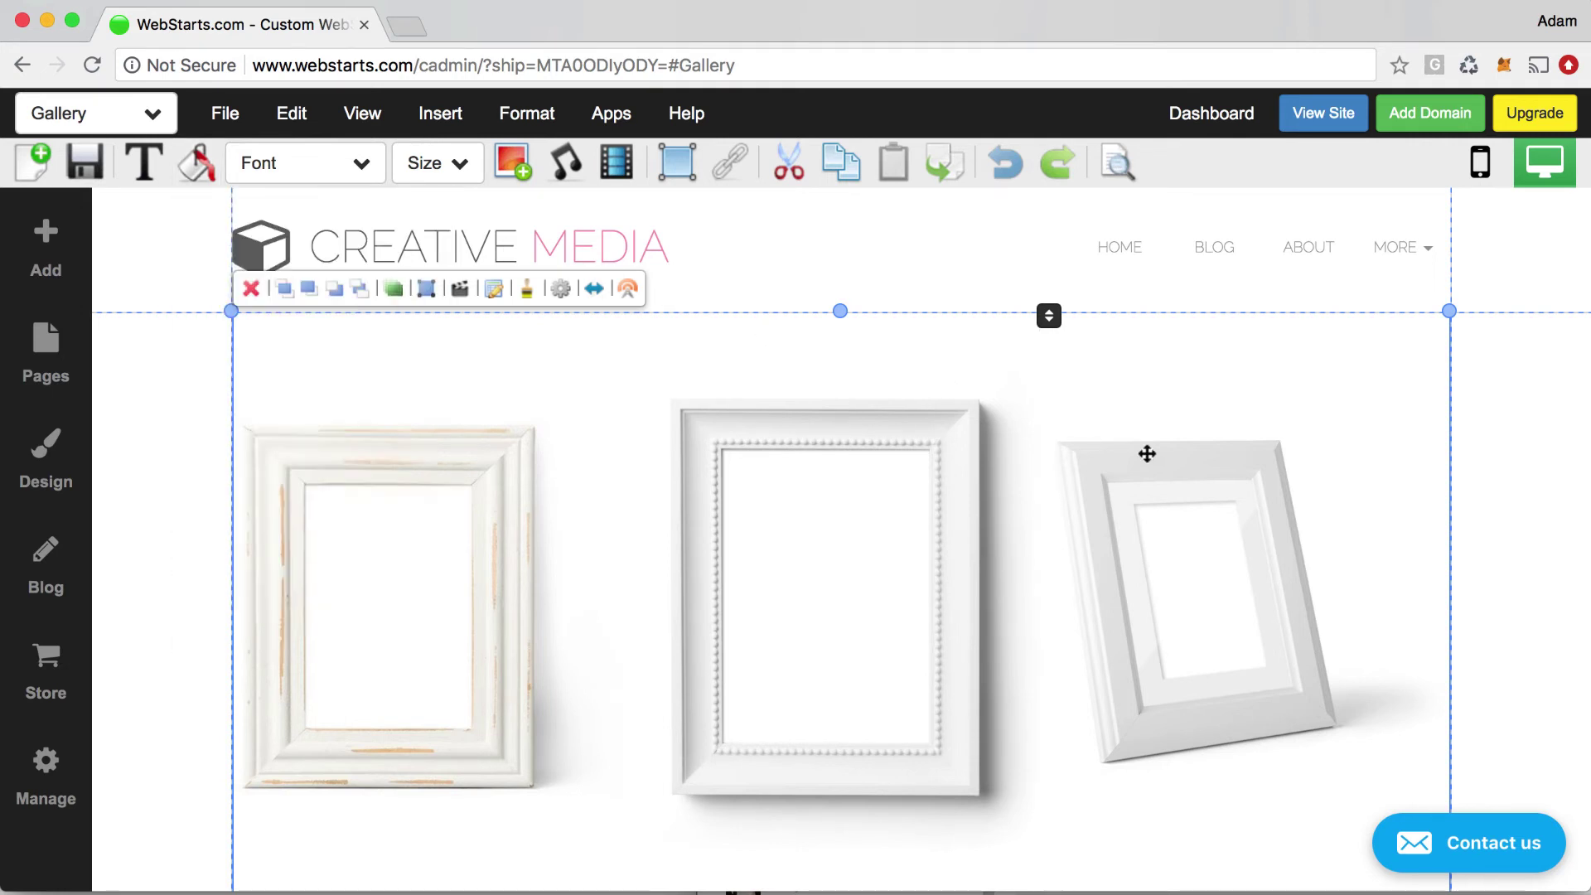
click(1460, 552)
Step: Drag the gallery section's bottom edge down so both rows of frames fit
scroll(1460, 552, down, 3)
scroll(1460, 552, down, 5)
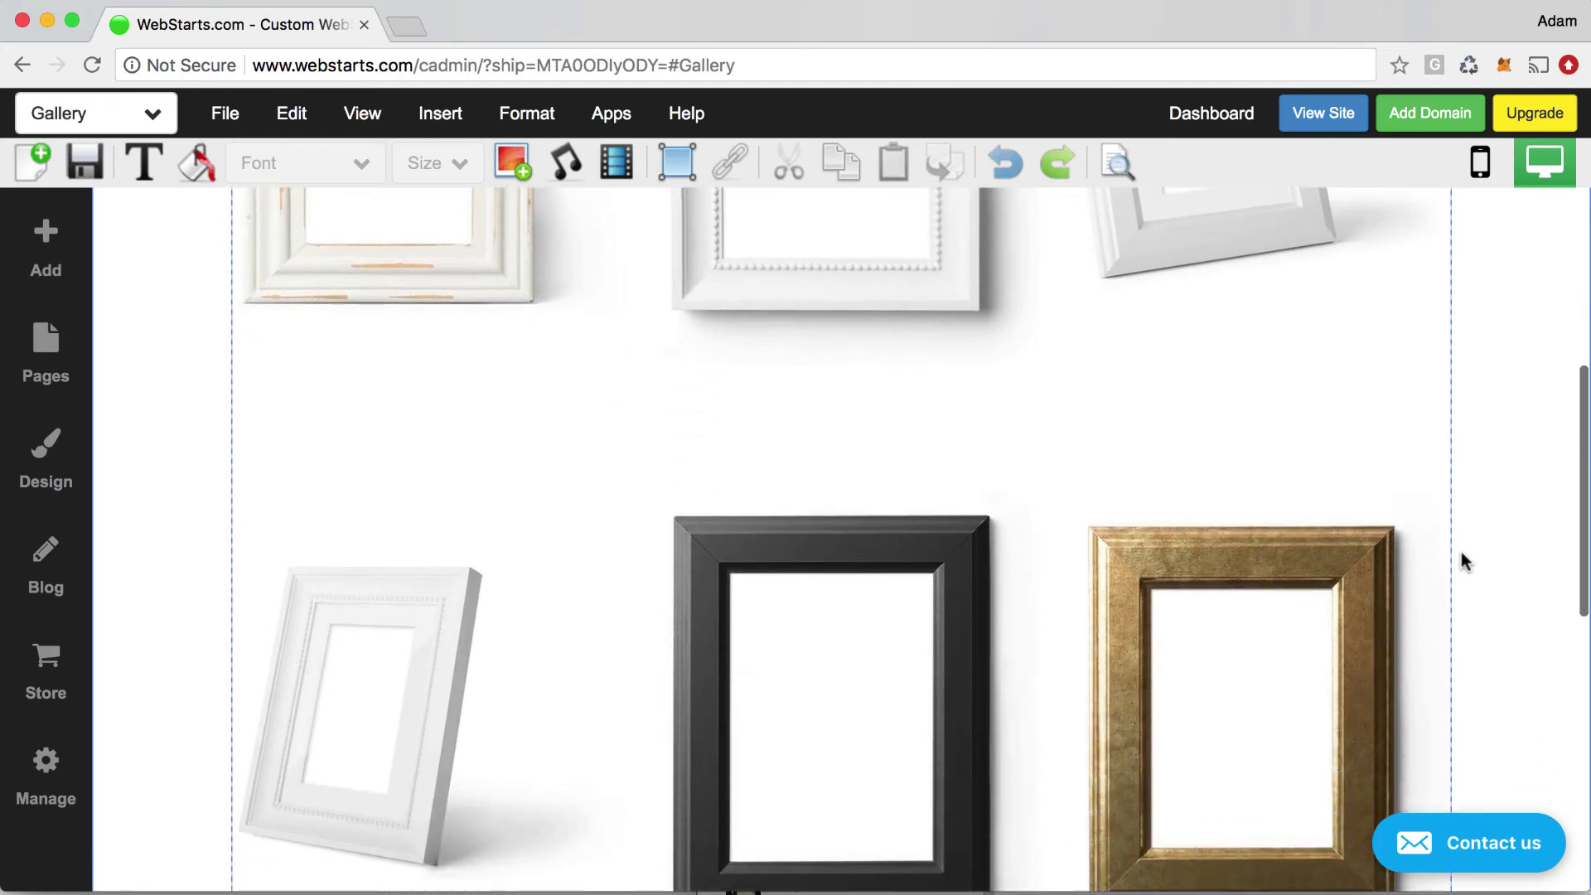
scroll(1409, 546, up, 1)
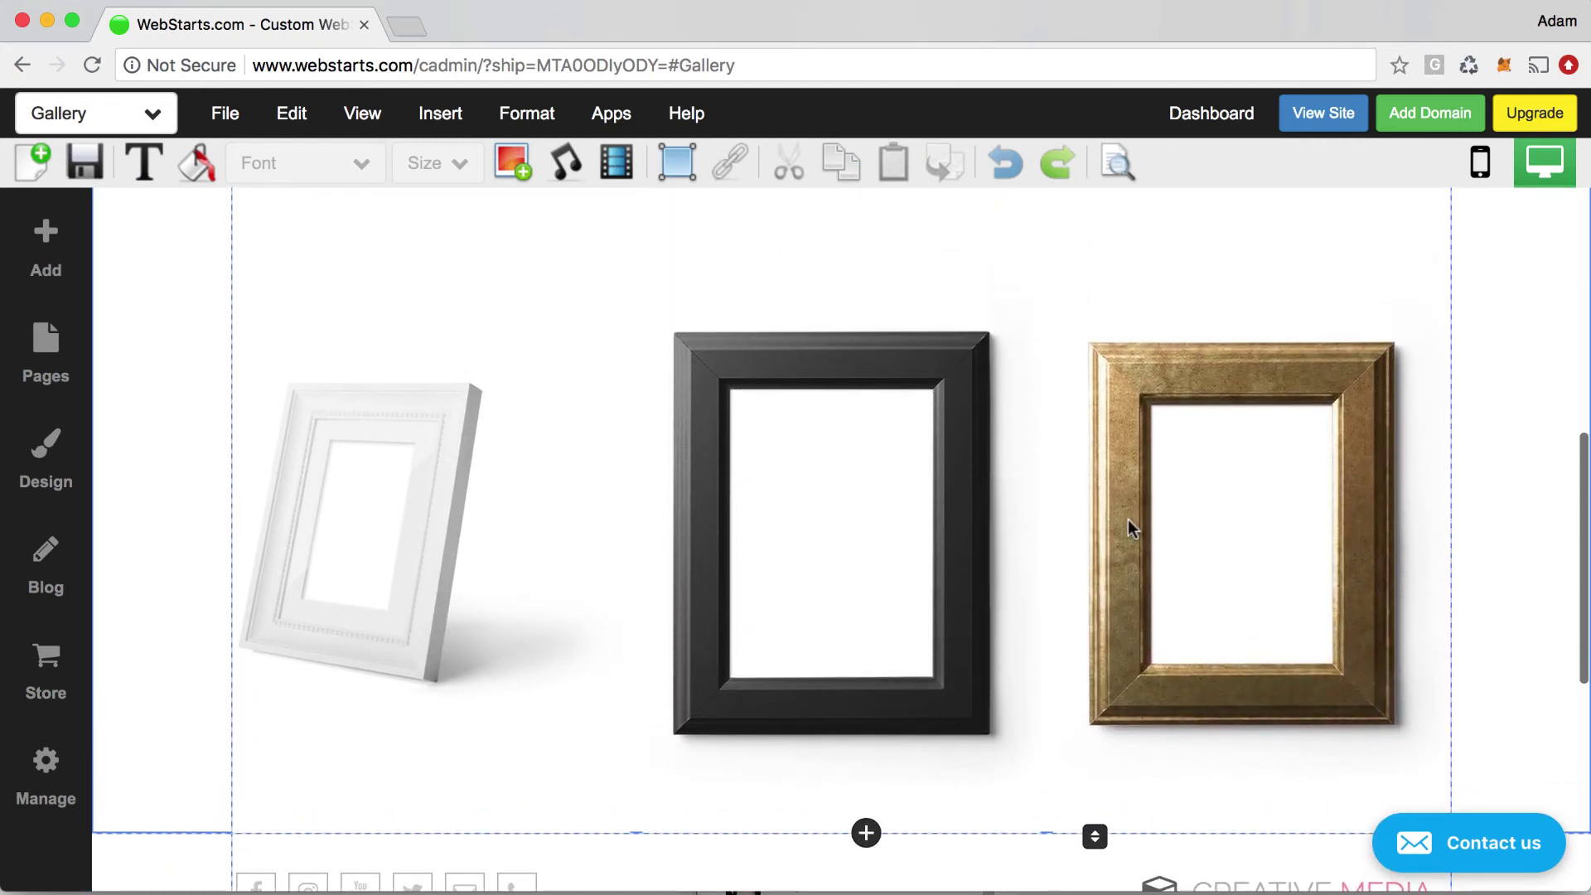
click(1097, 525)
scroll(834, 643, up, 2)
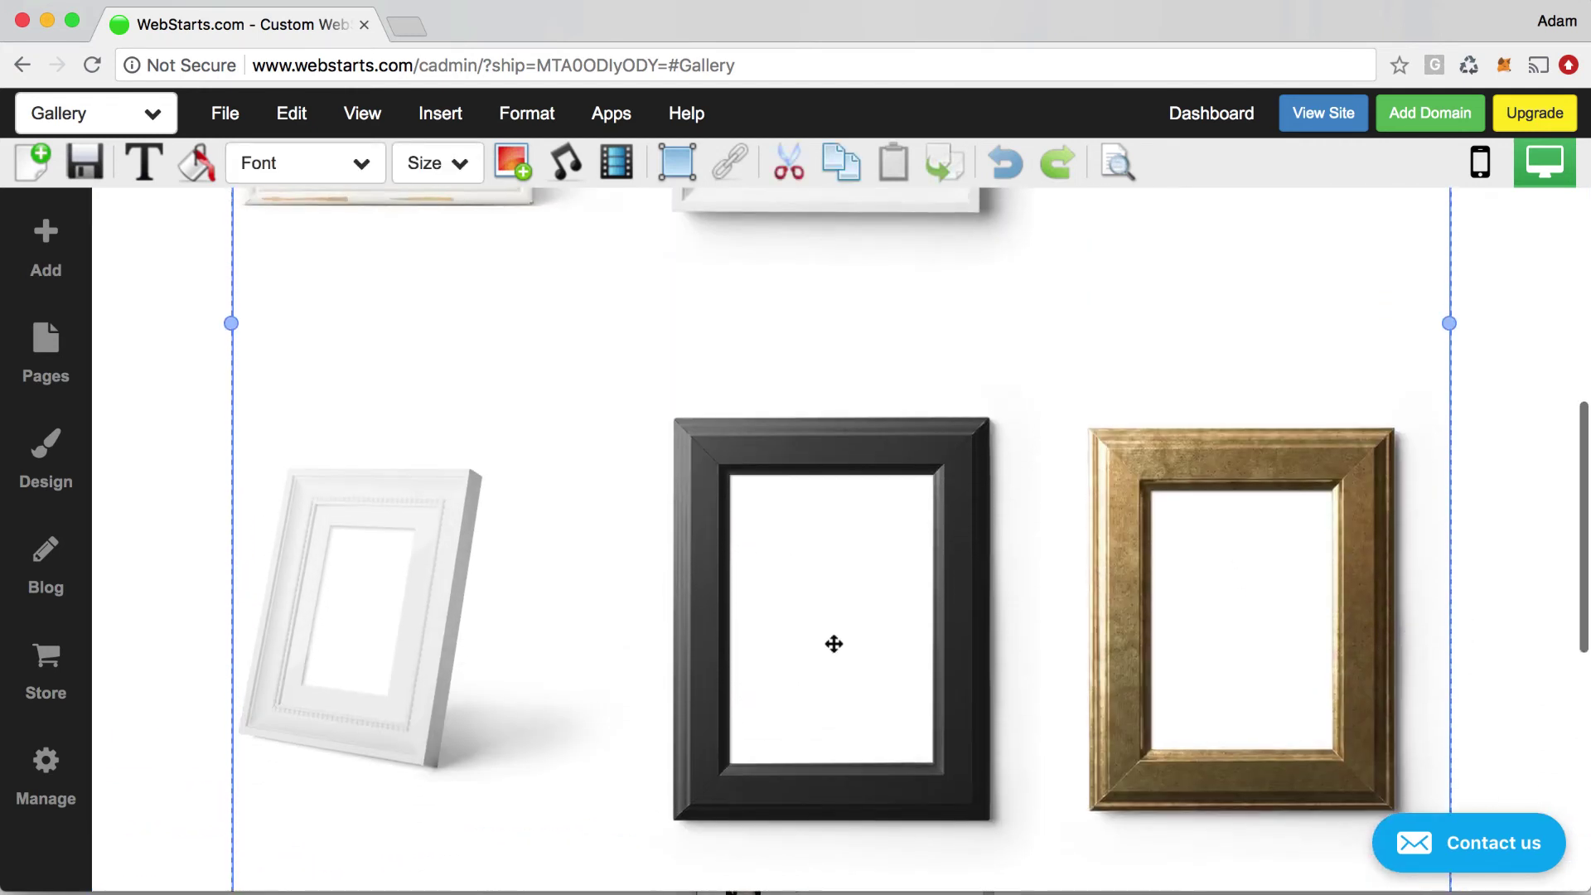
scroll(835, 643, down, 3)
drag(839, 819, 842, 873)
scroll(858, 577, up, 5)
scroll(859, 577, up, 3)
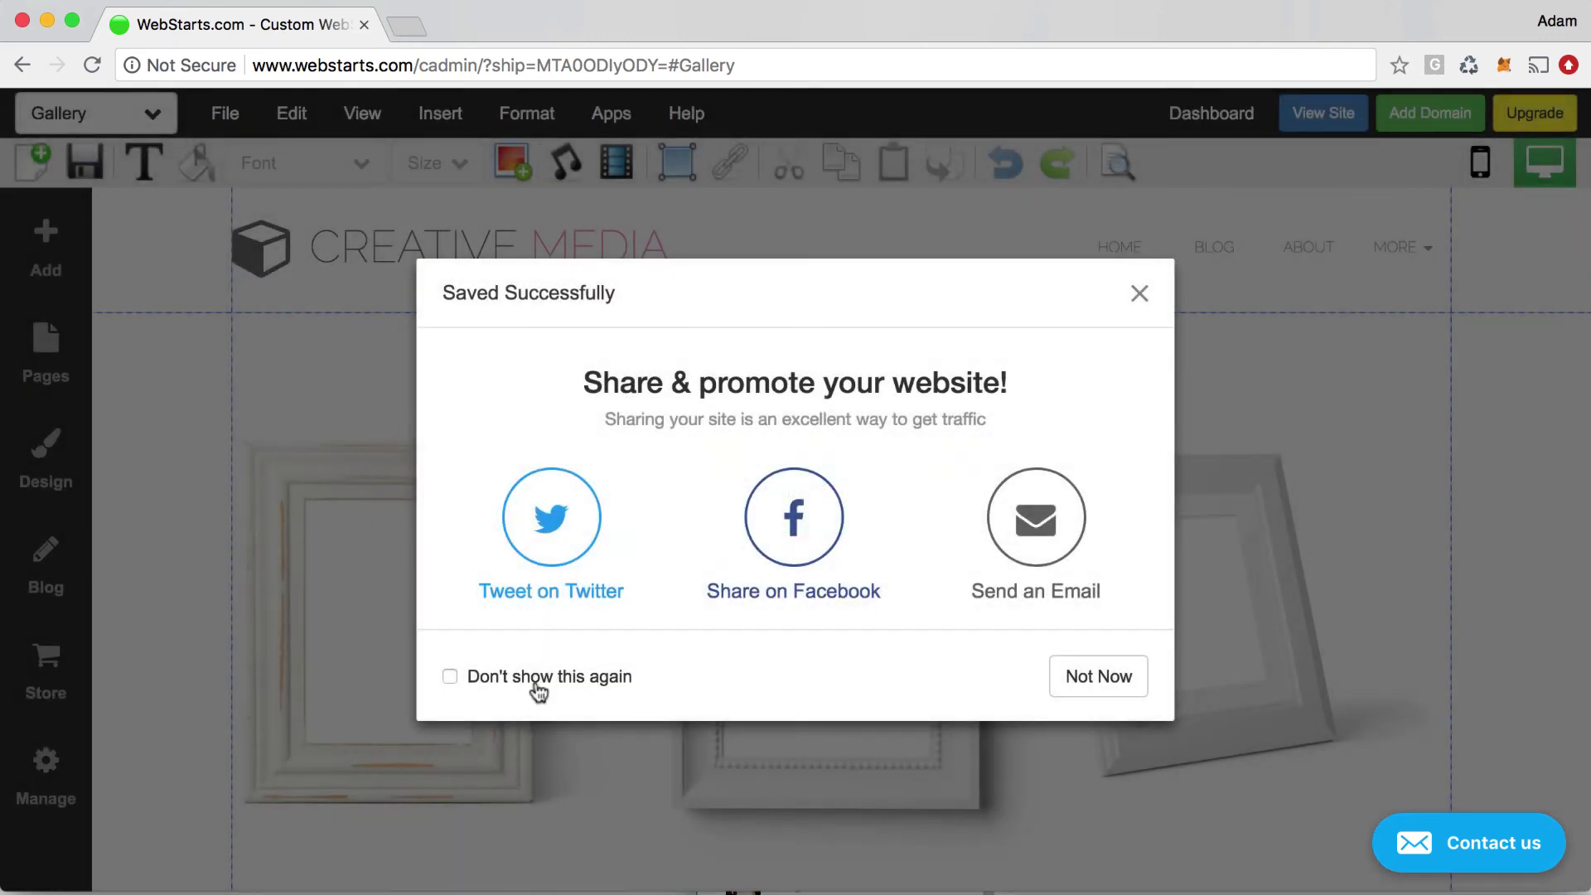
Step: Dismiss the share prompt for good and view the published Gallery page in a new tab
click(537, 681)
click(1077, 677)
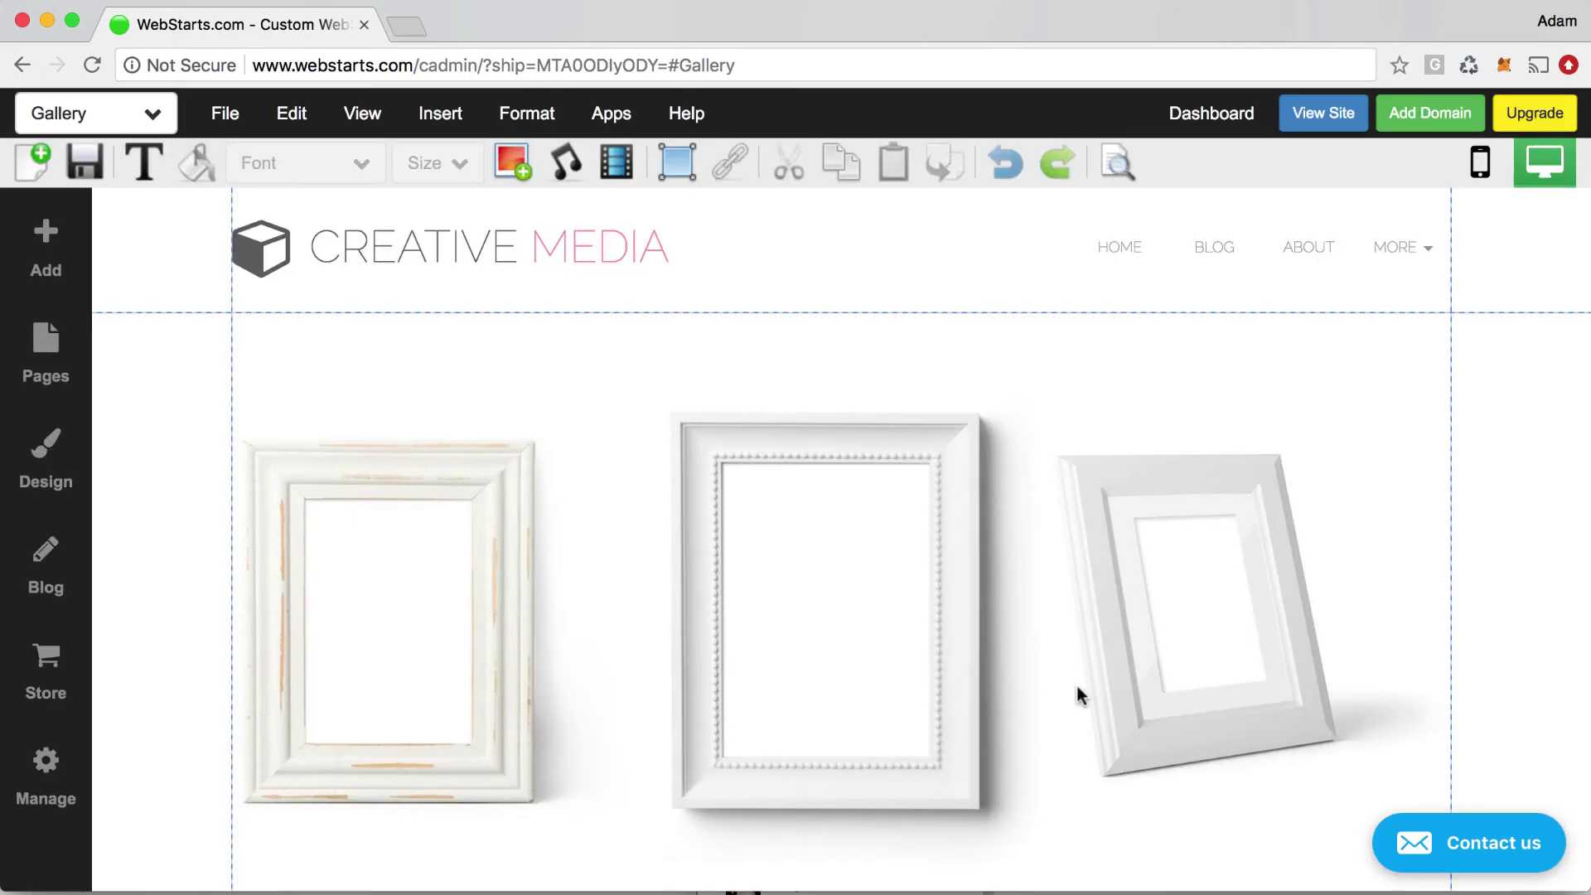
click(1323, 113)
mouse_move(1320, 135)
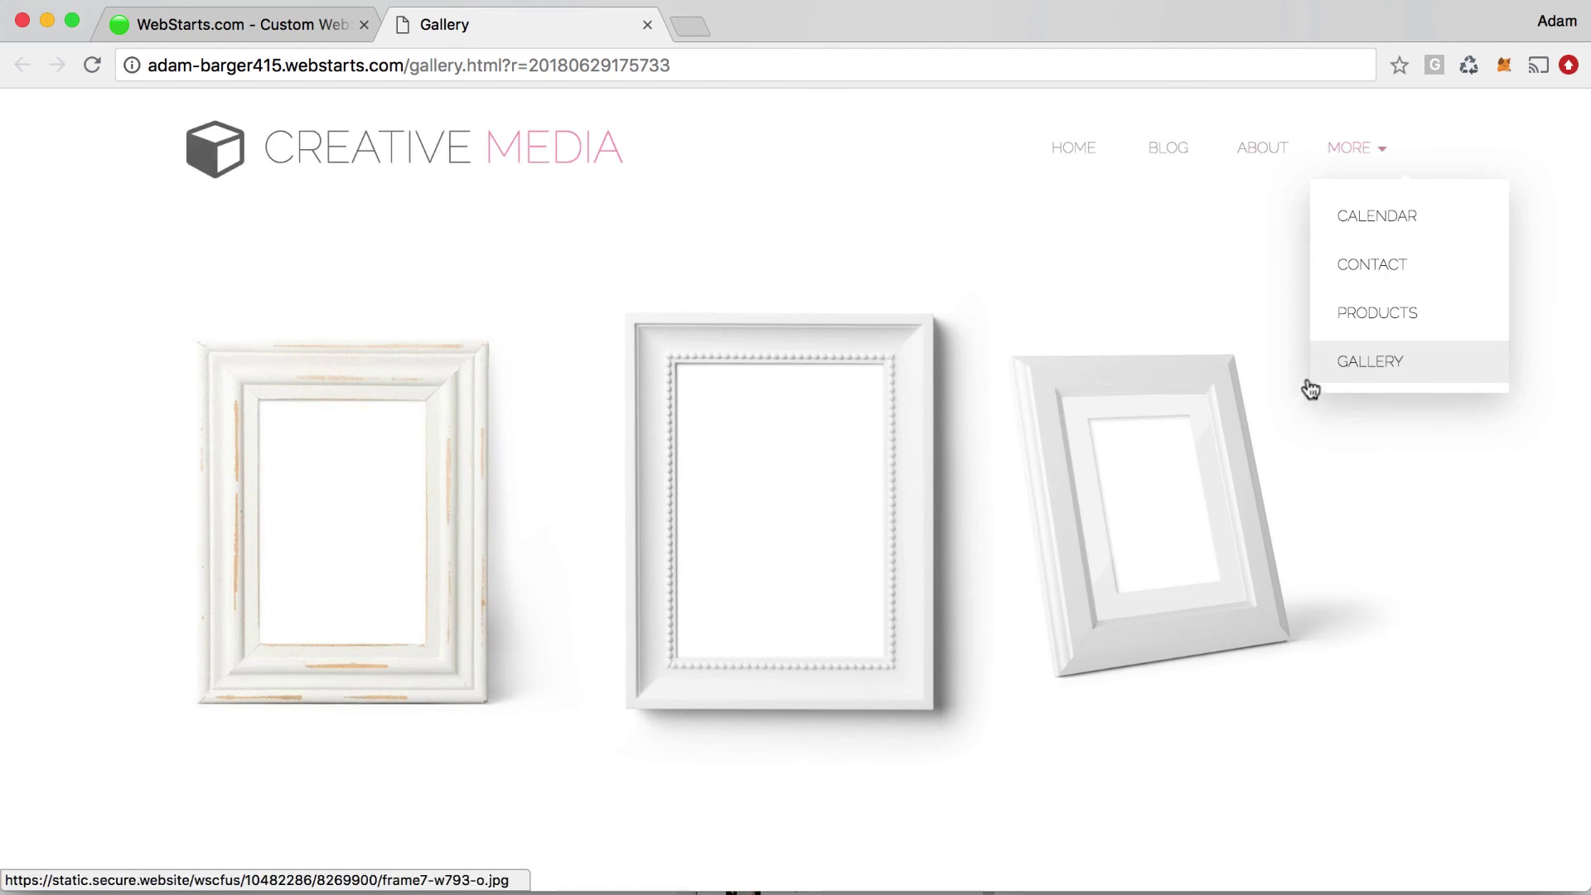
click(417, 527)
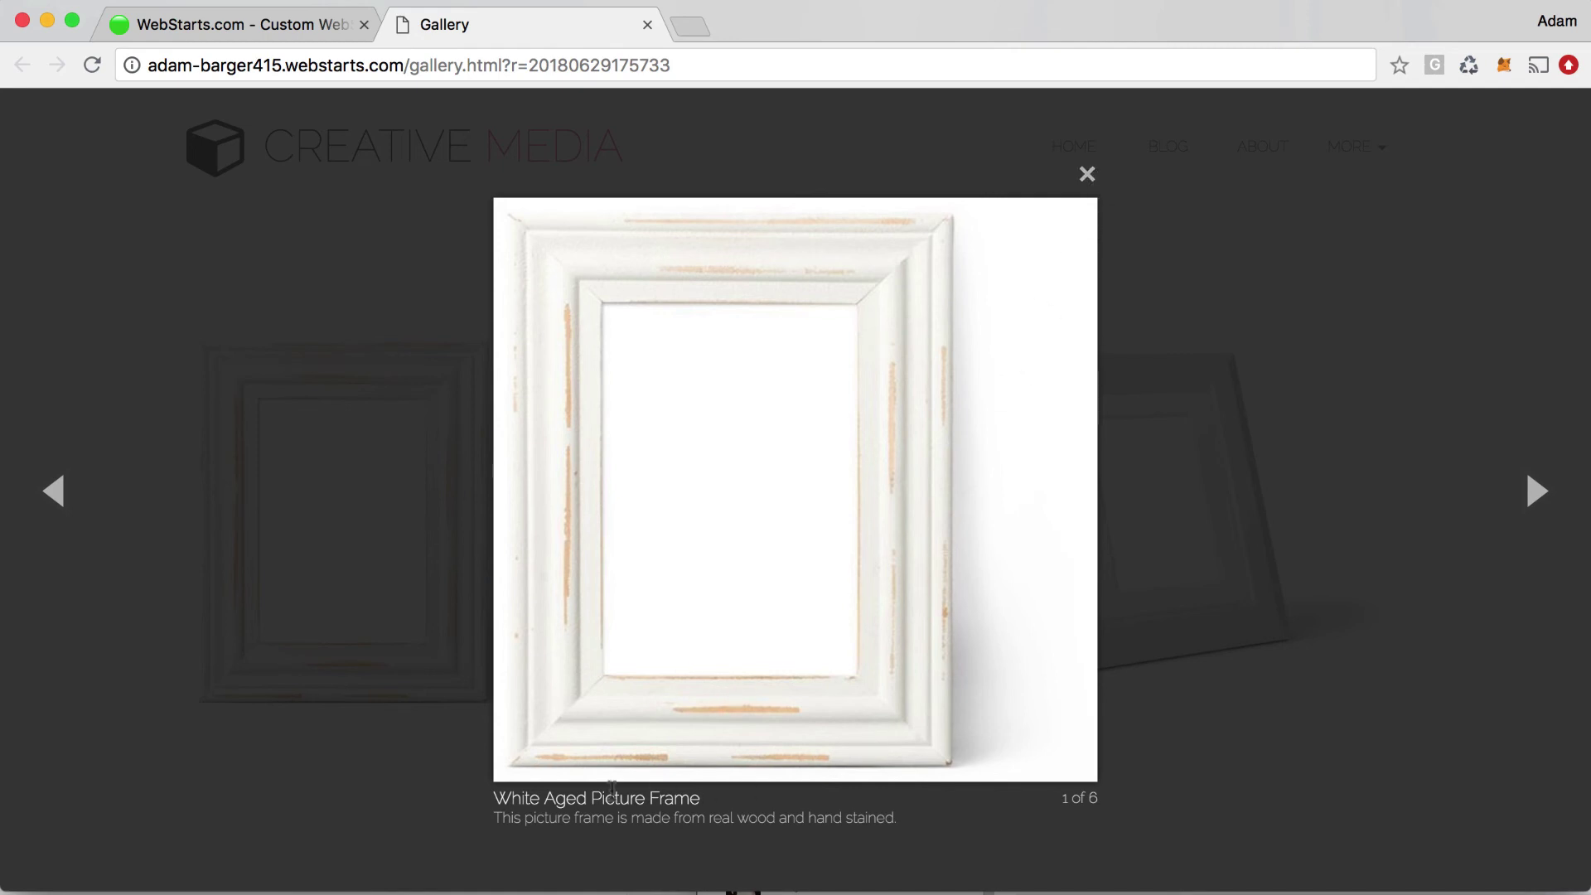
drag(496, 798, 700, 803)
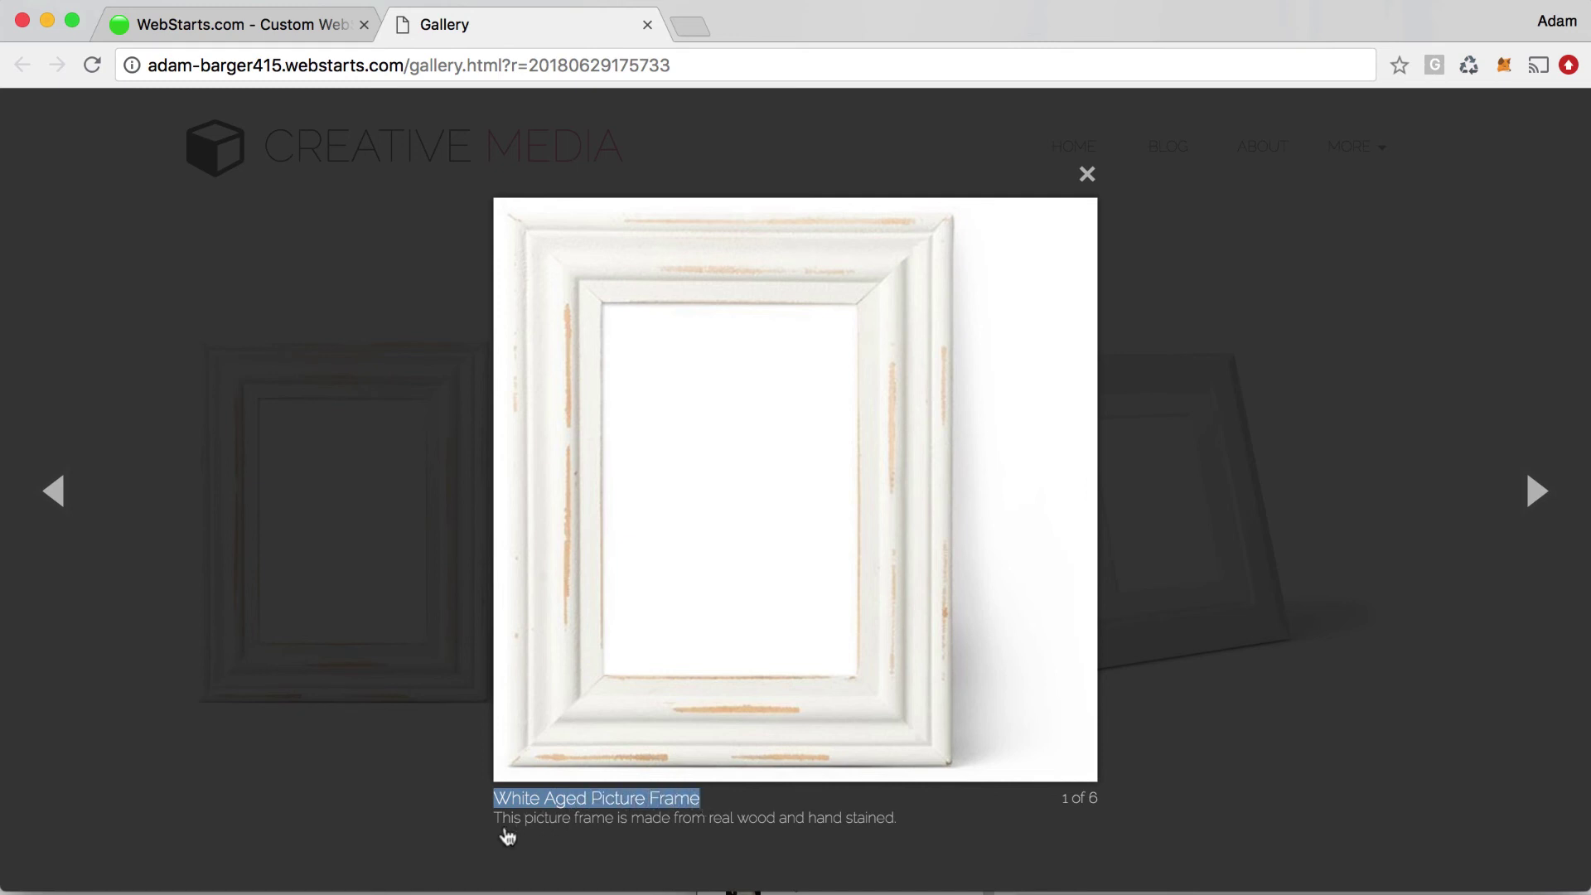
drag(495, 818, 916, 827)
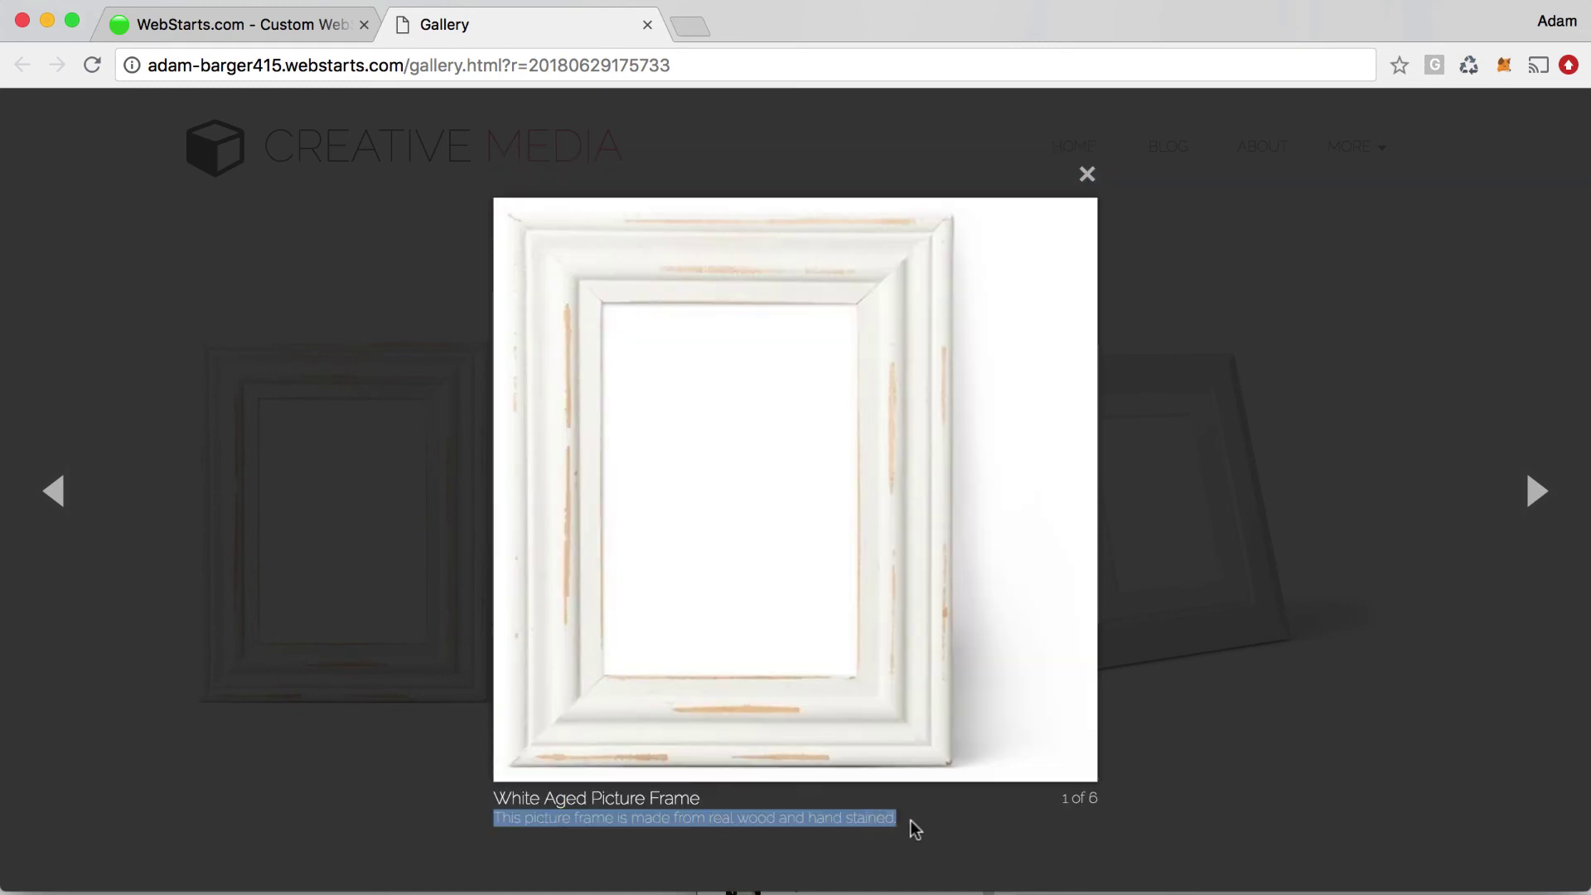
click(1053, 806)
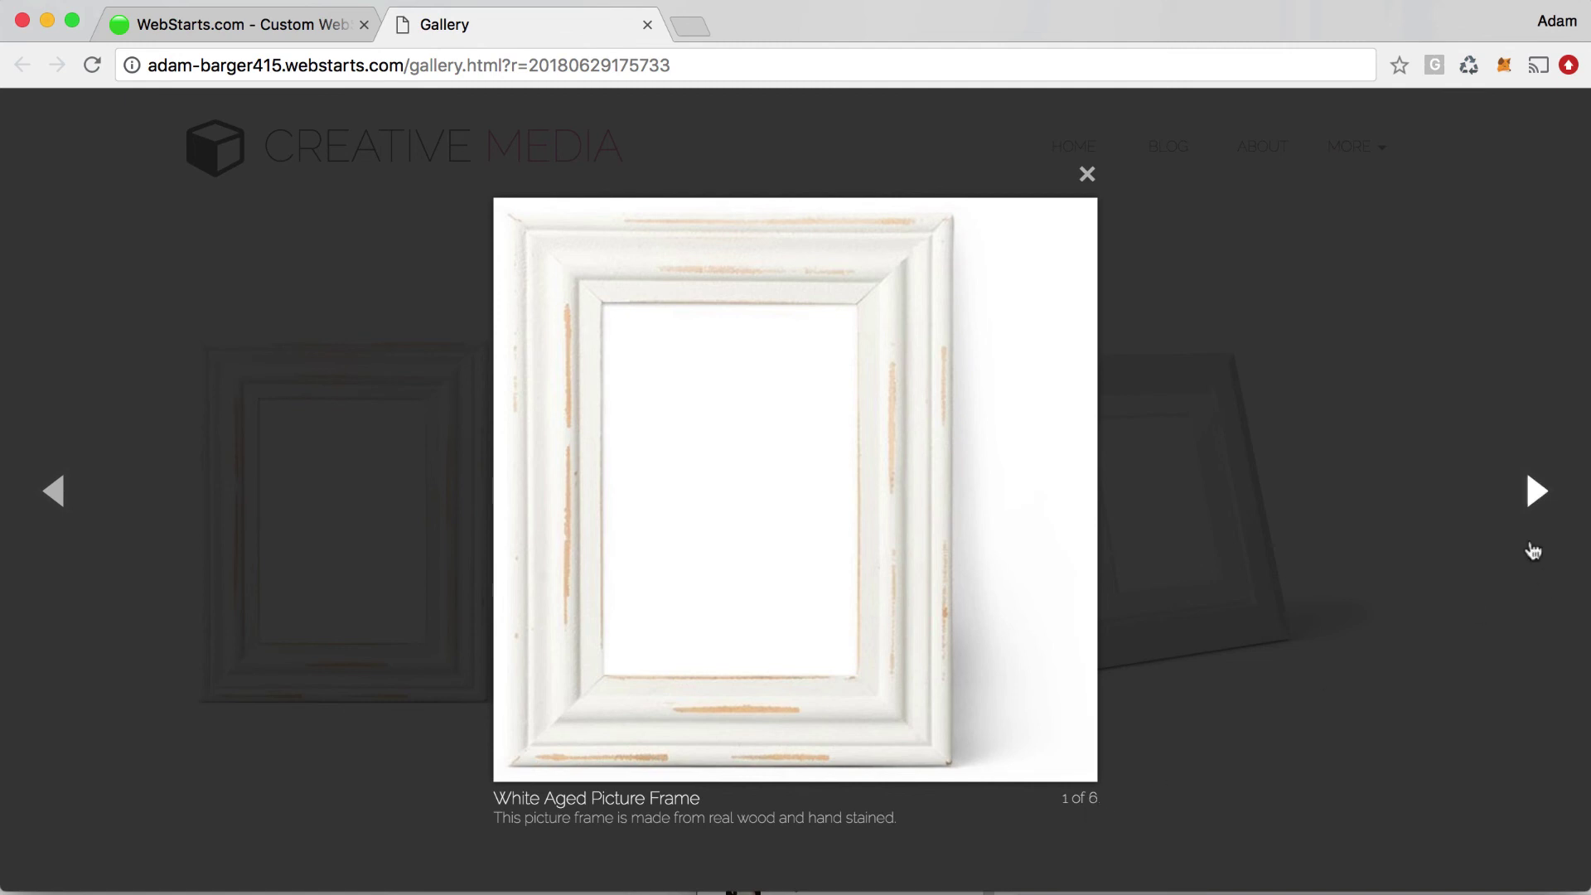
click(1536, 503)
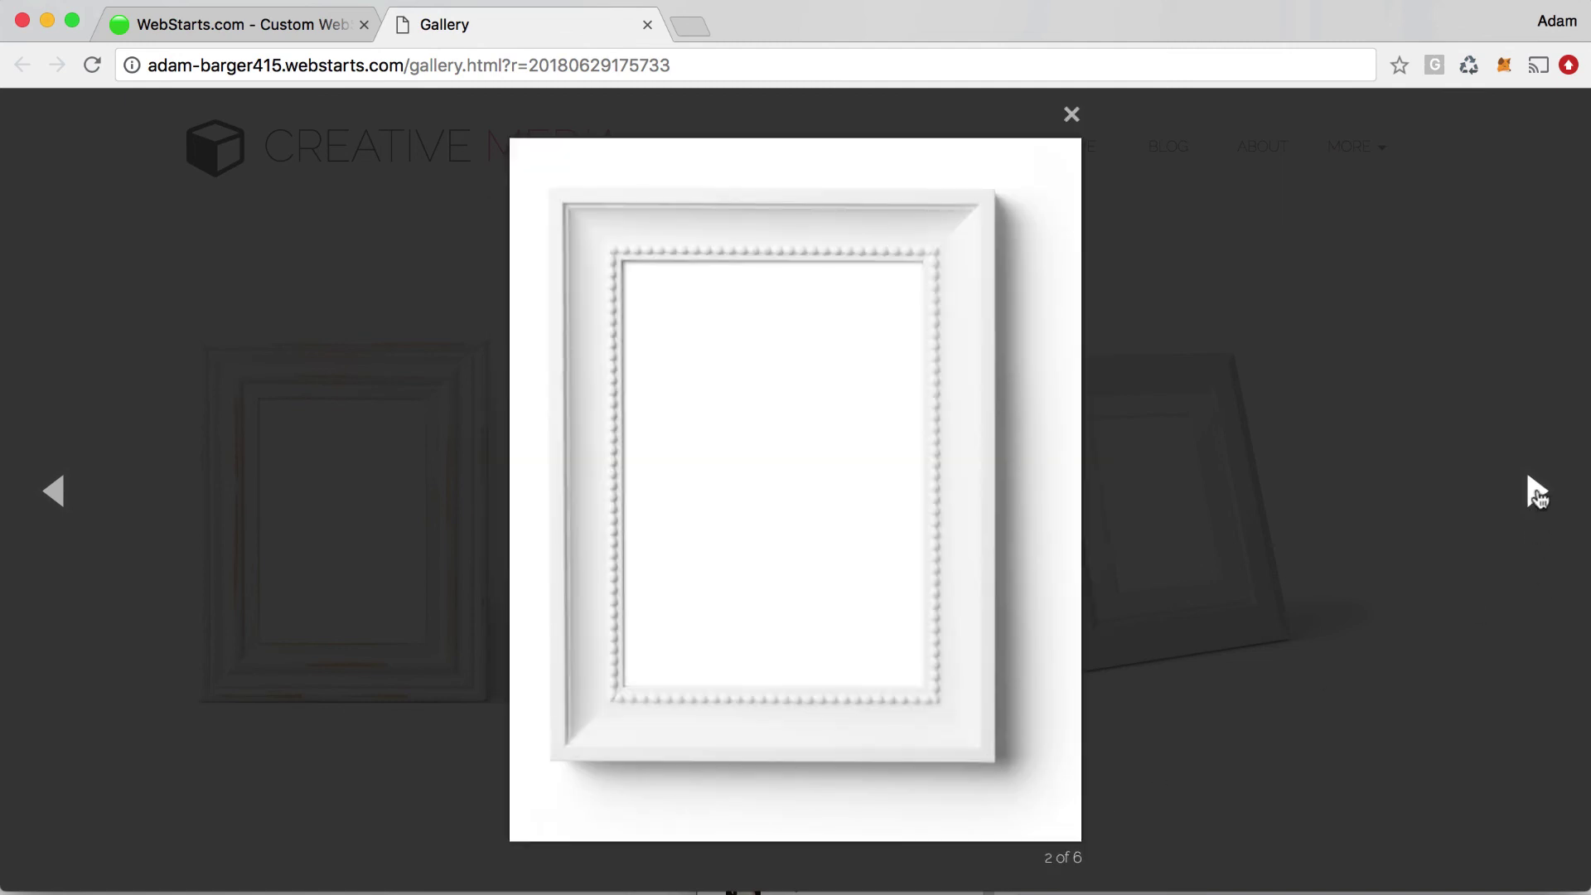
click(1536, 497)
click(1537, 496)
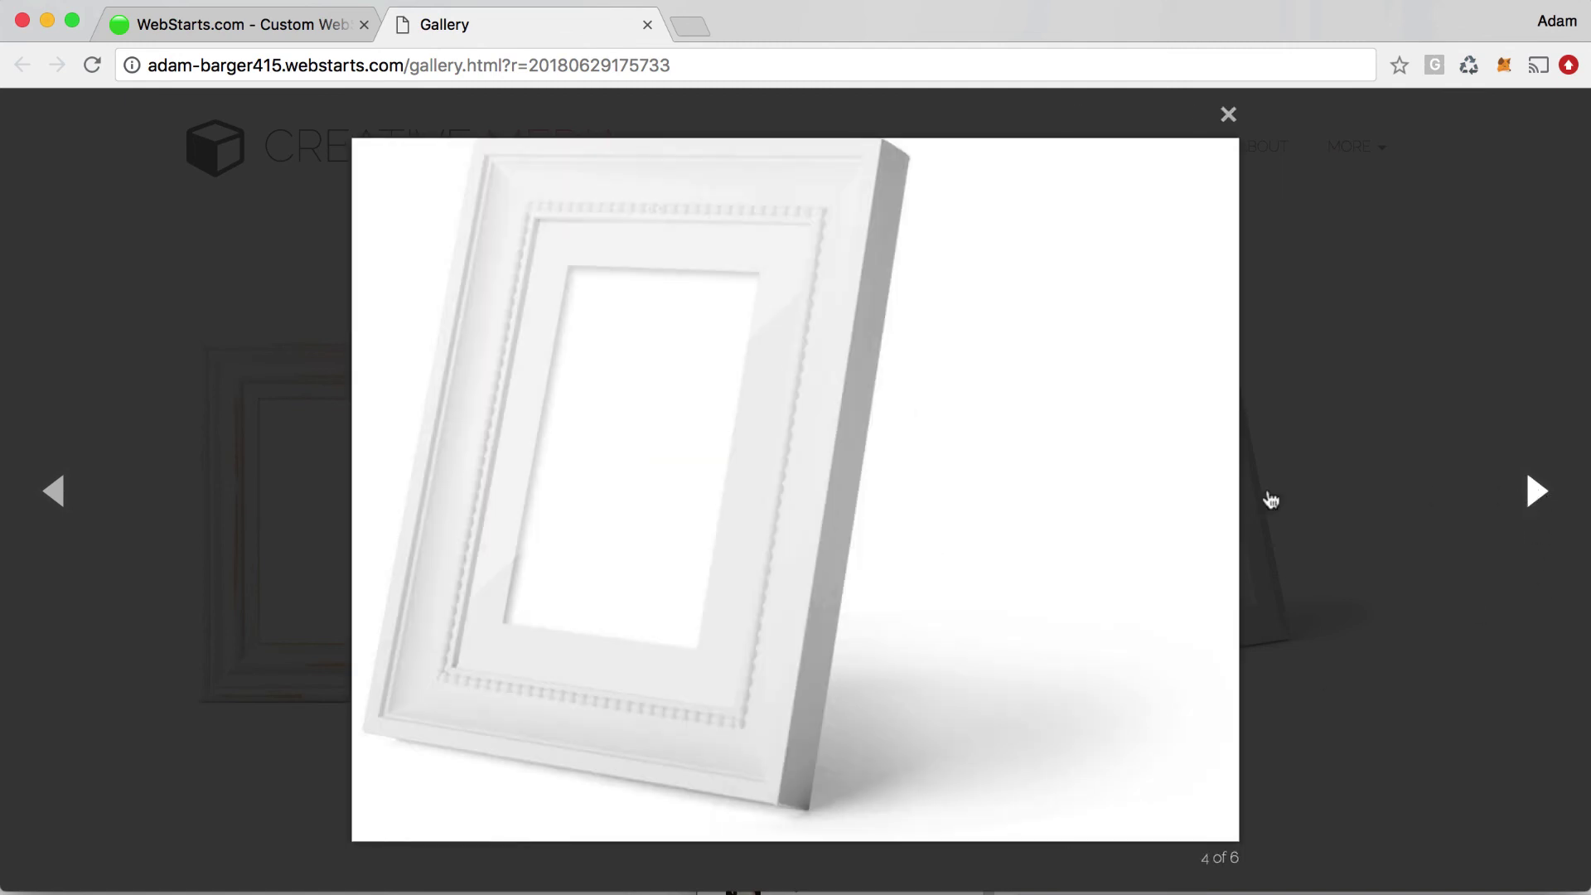
click(53, 490)
click(53, 490)
click(53, 491)
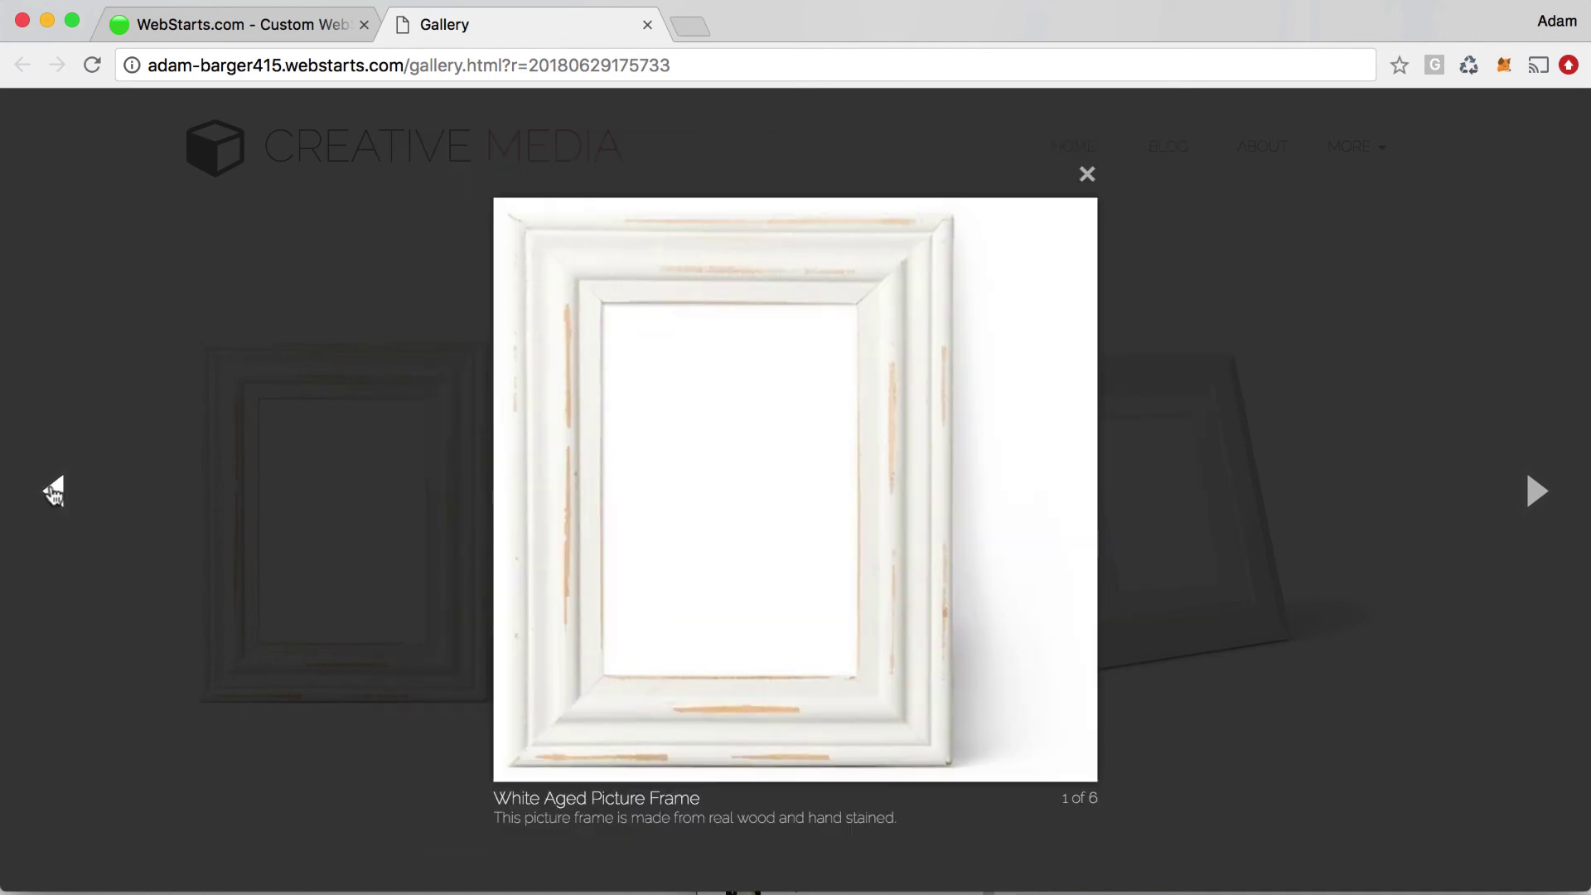
click(53, 490)
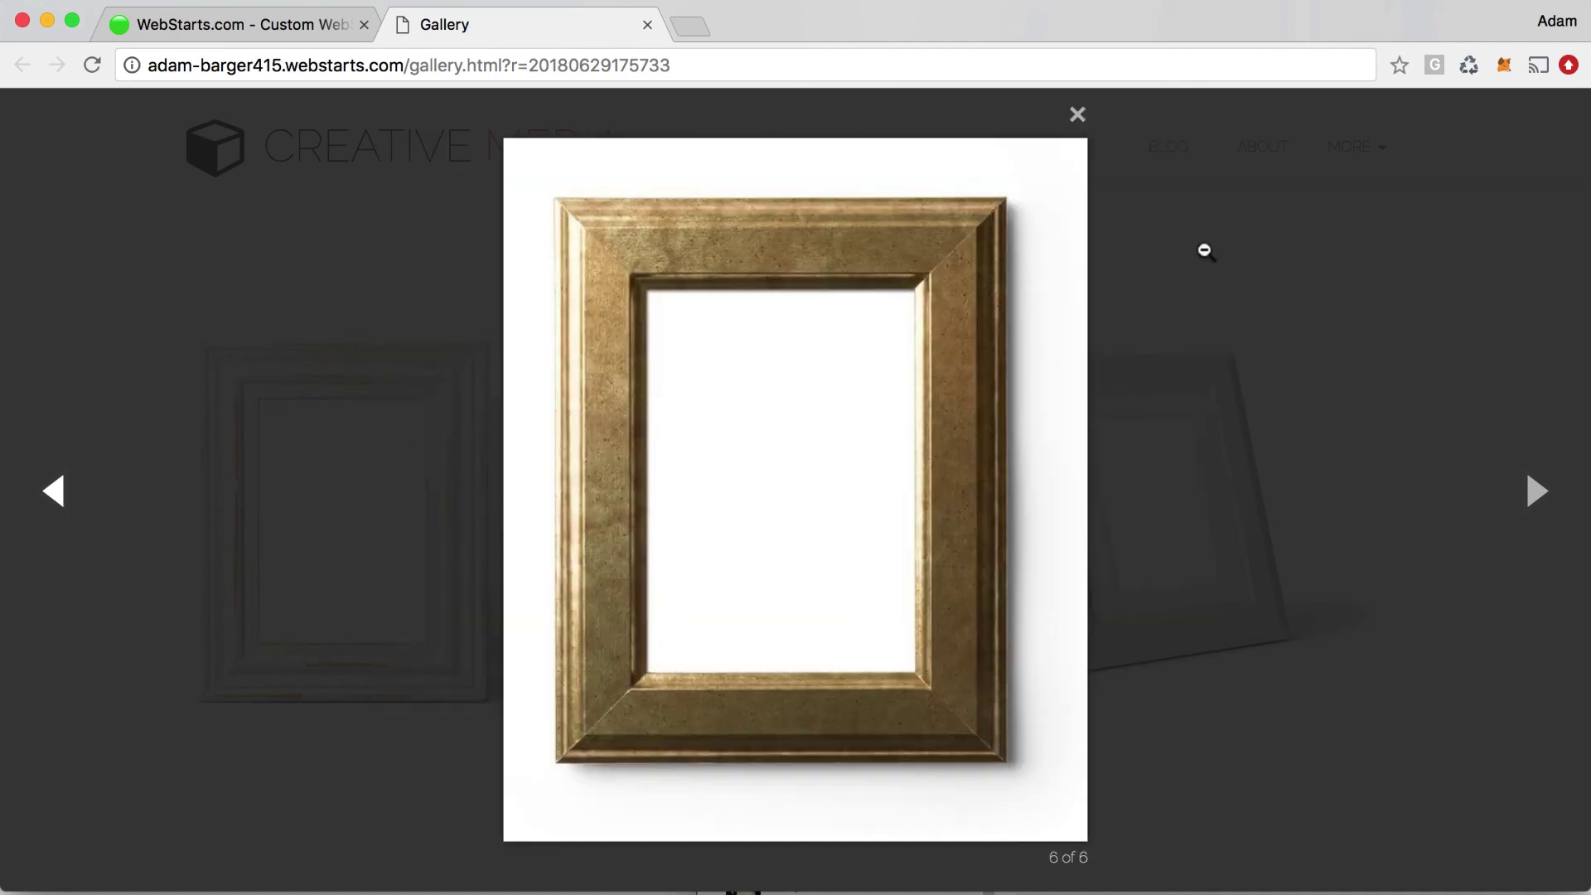
click(1078, 114)
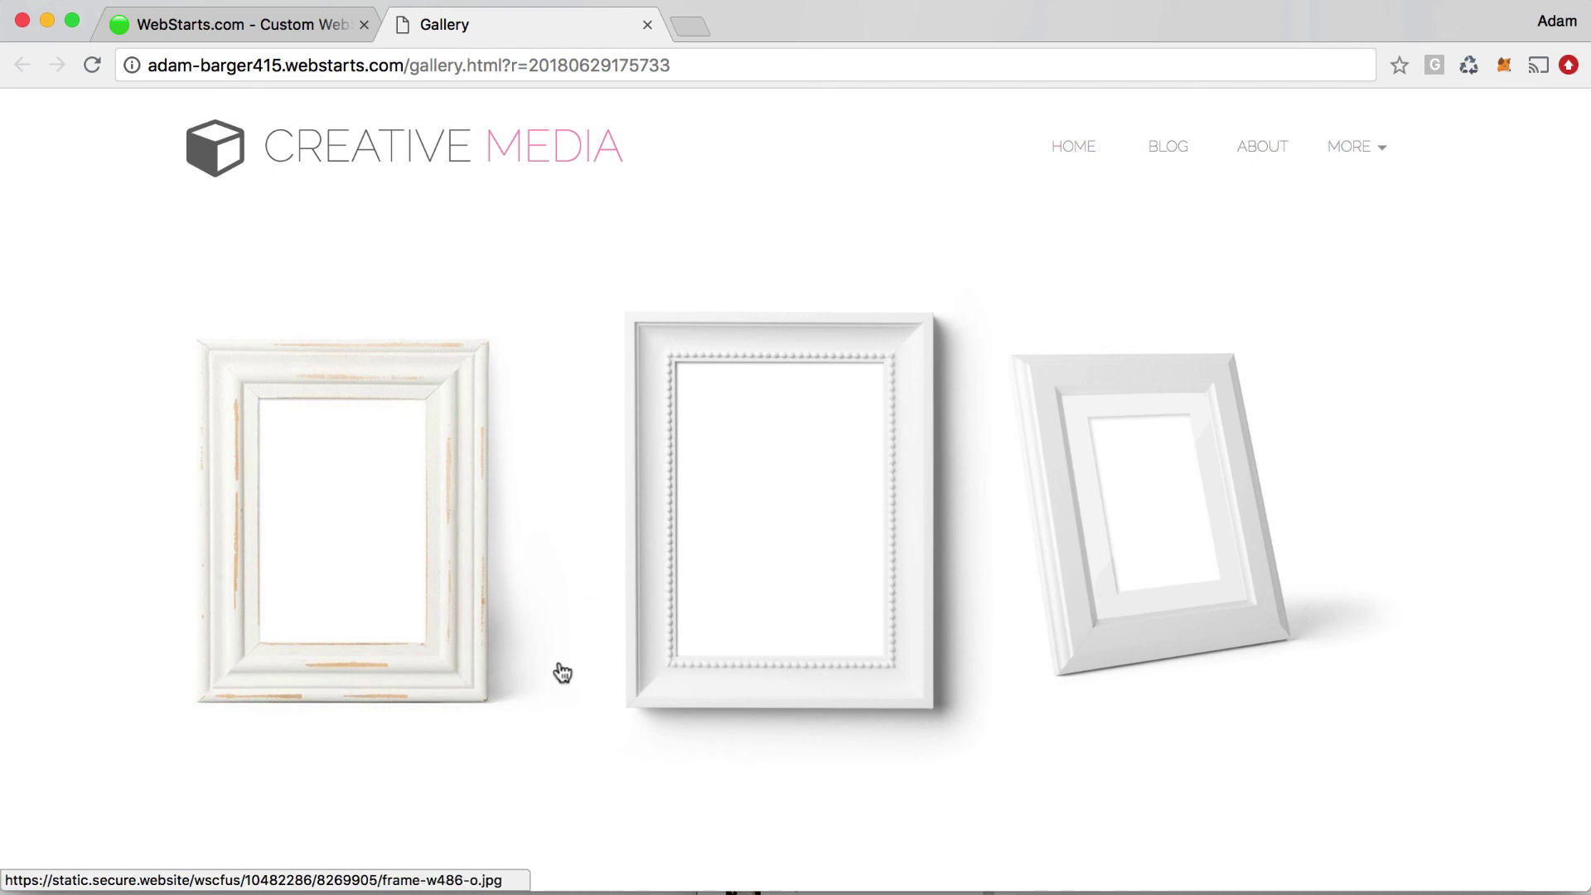
scroll(562, 673, down, 2)
scroll(564, 675, up, 2)
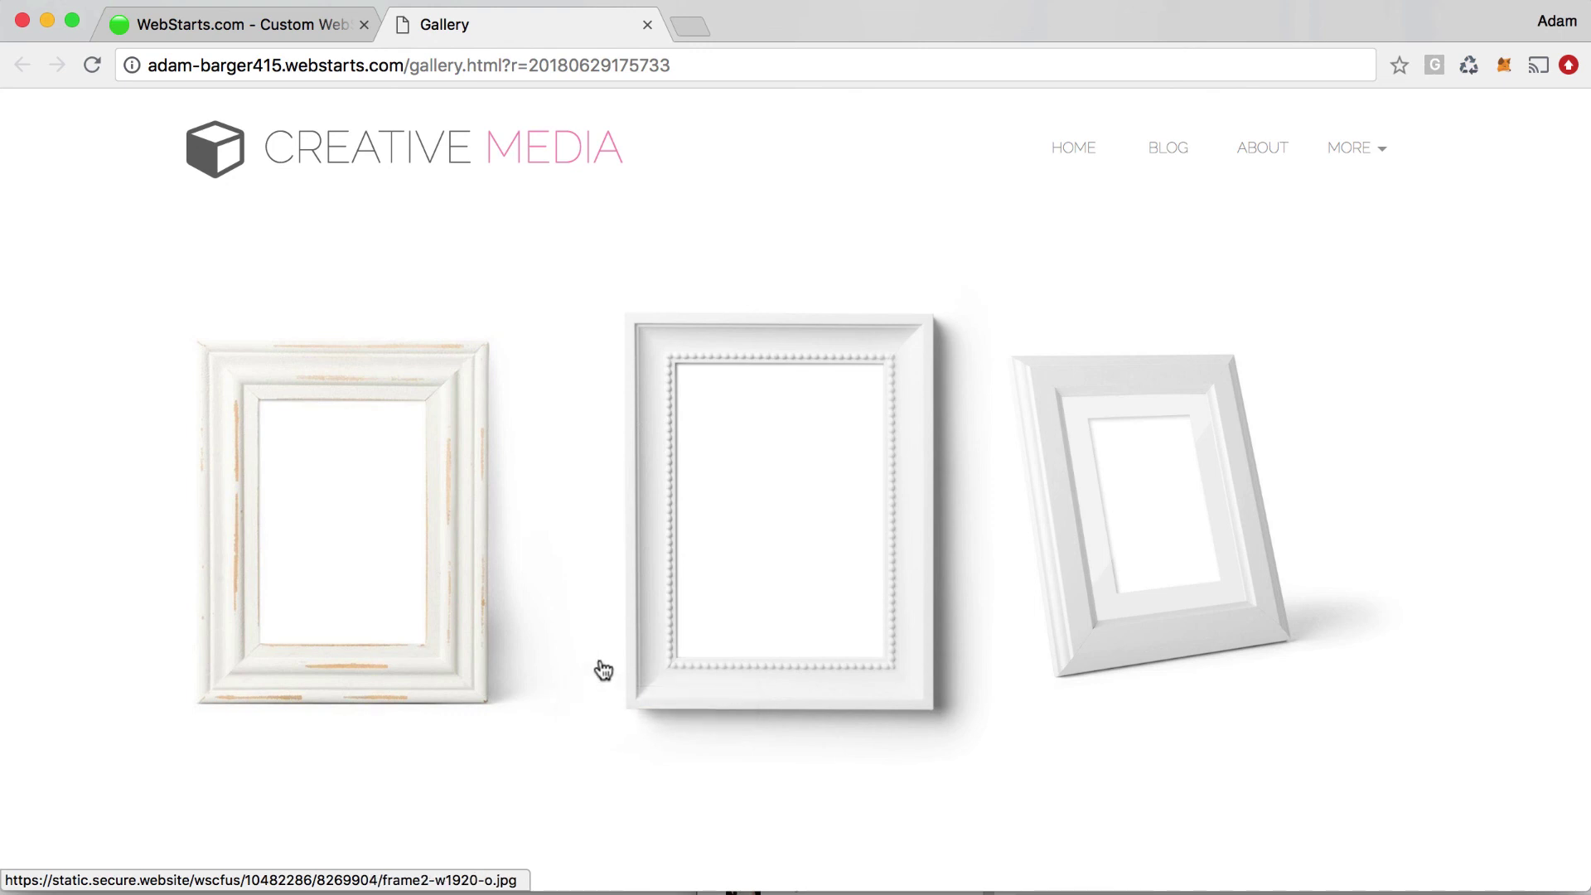
scroll(603, 670, down, 5)
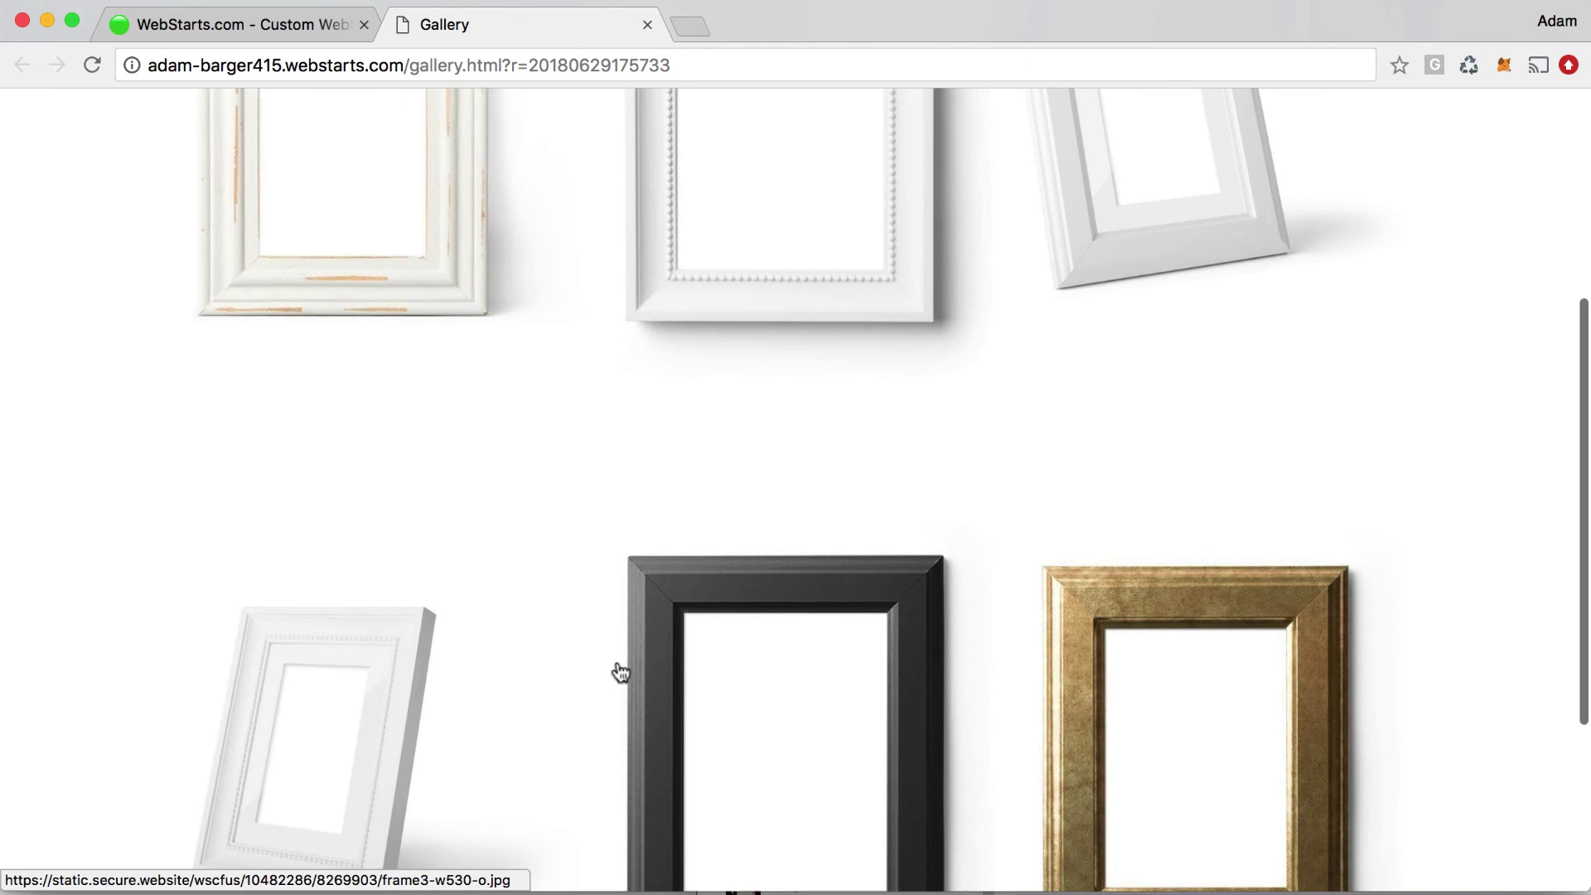
click(427, 641)
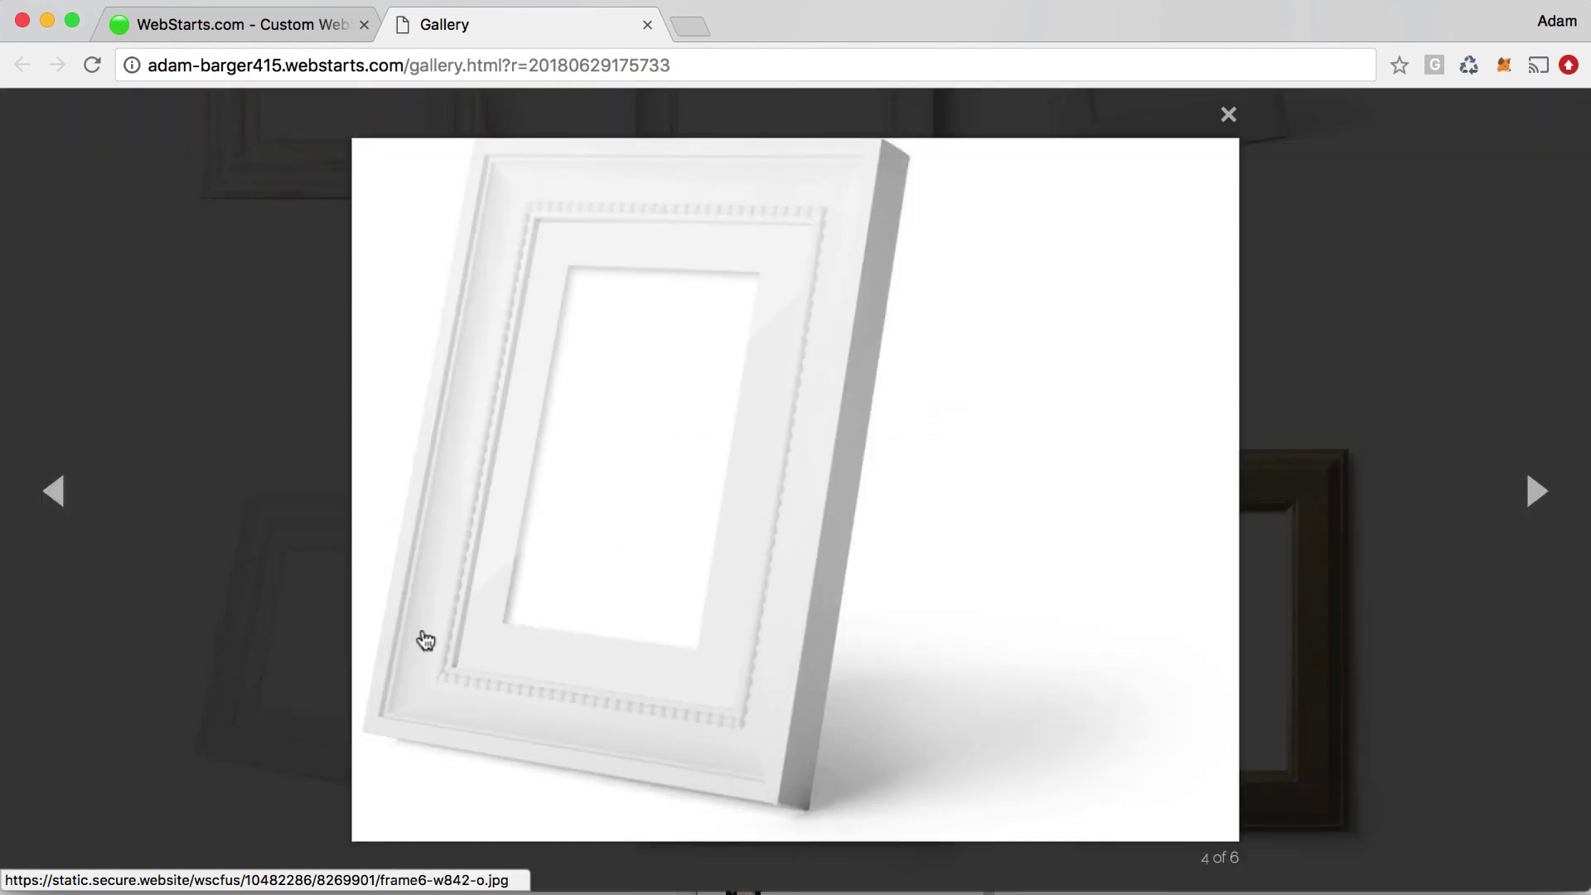
click(1229, 115)
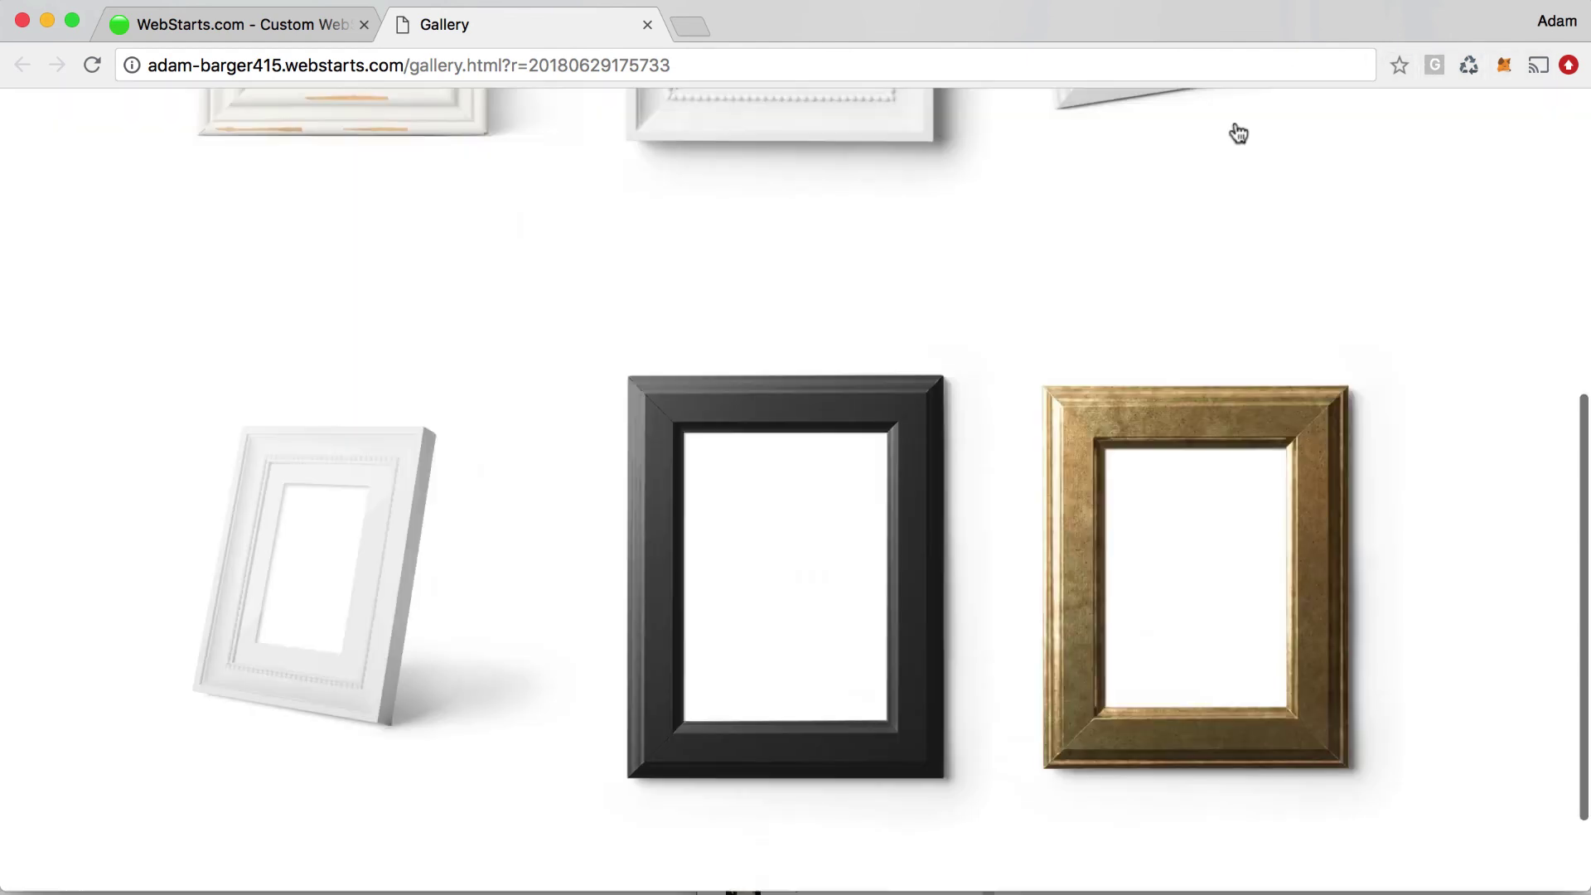
scroll(1399, 390, up, 5)
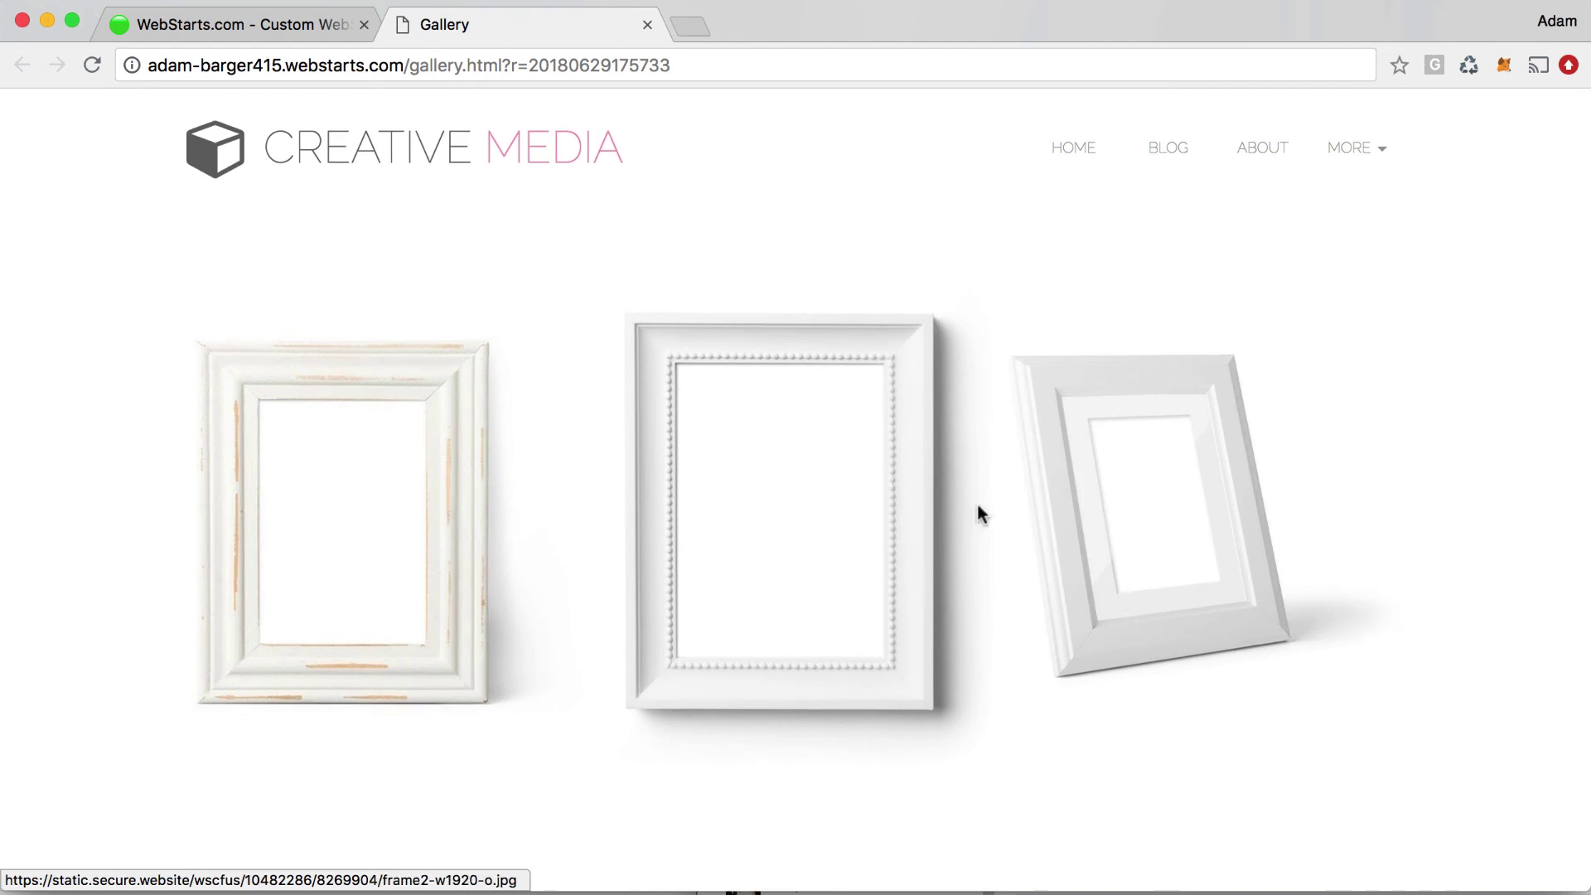
mouse_move(1385, 157)
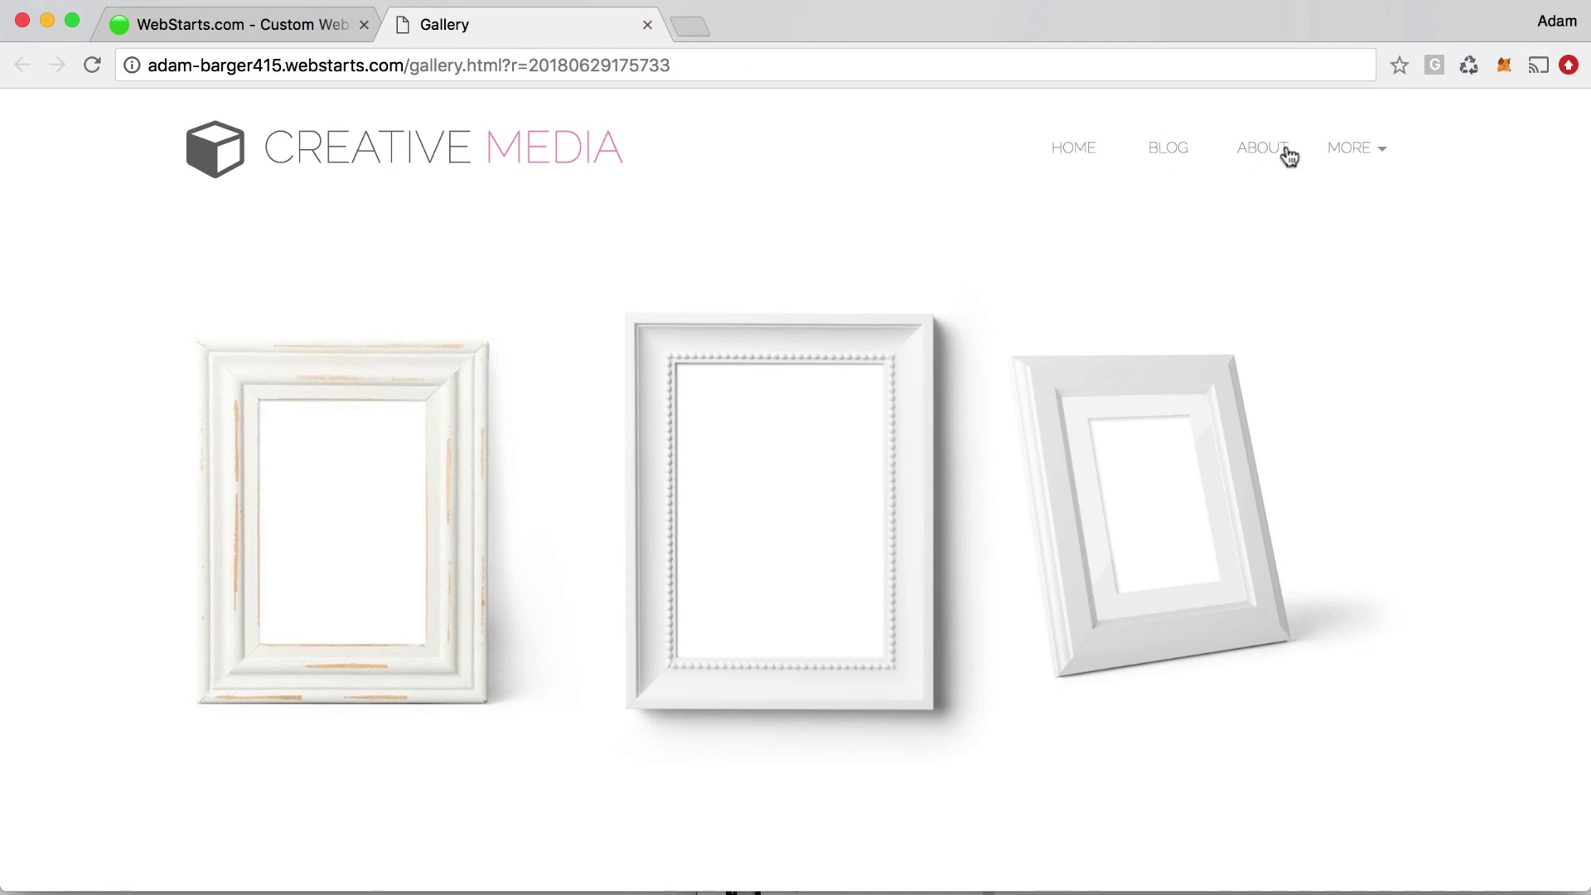
mouse_move(1326, 154)
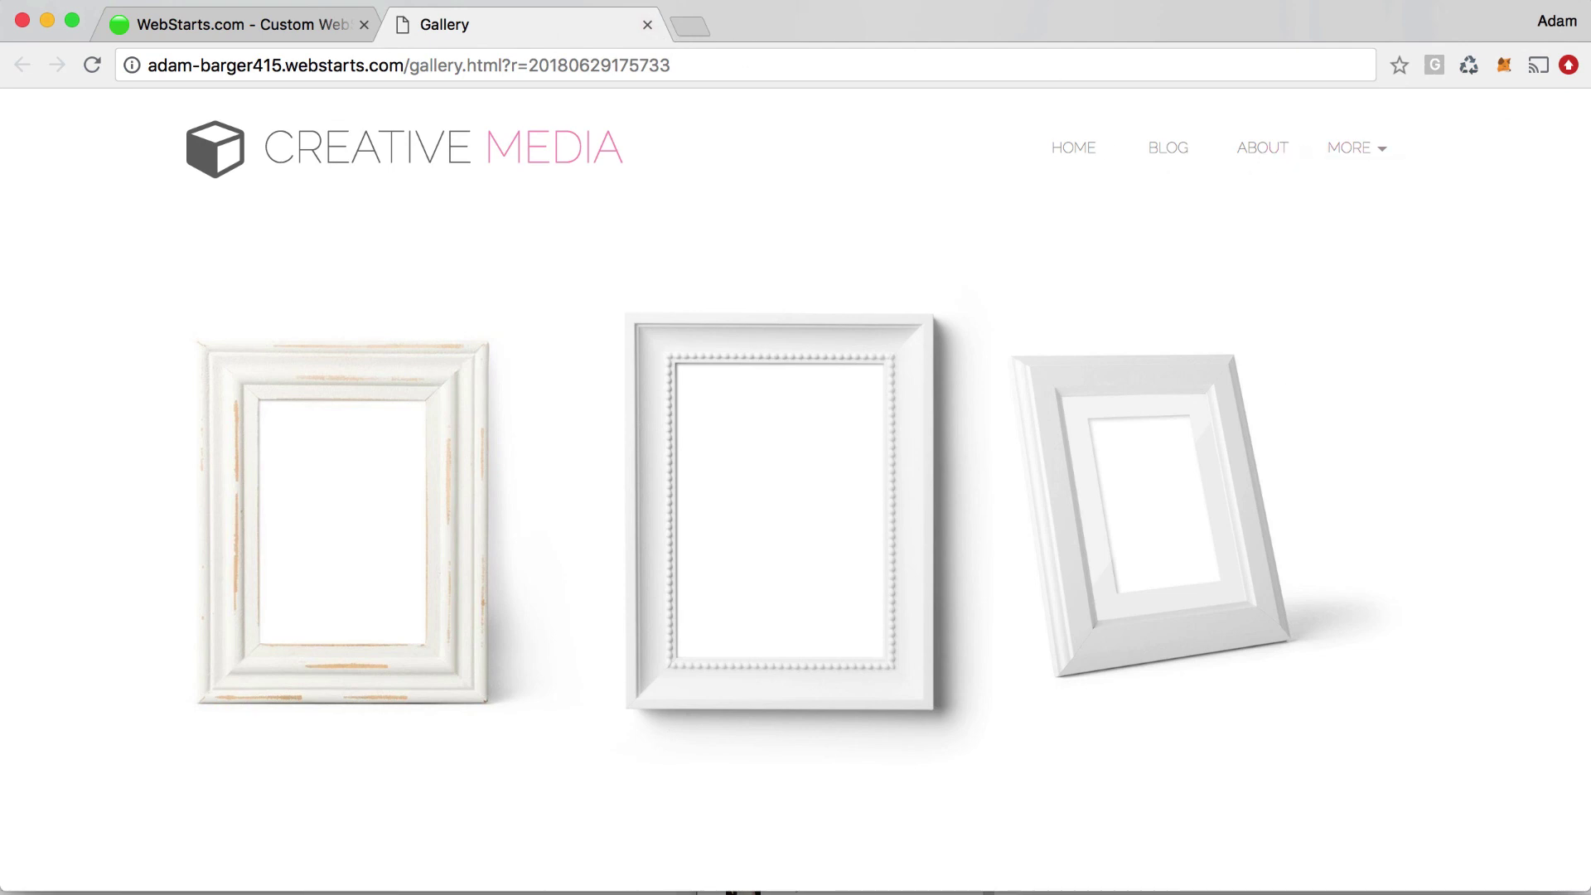